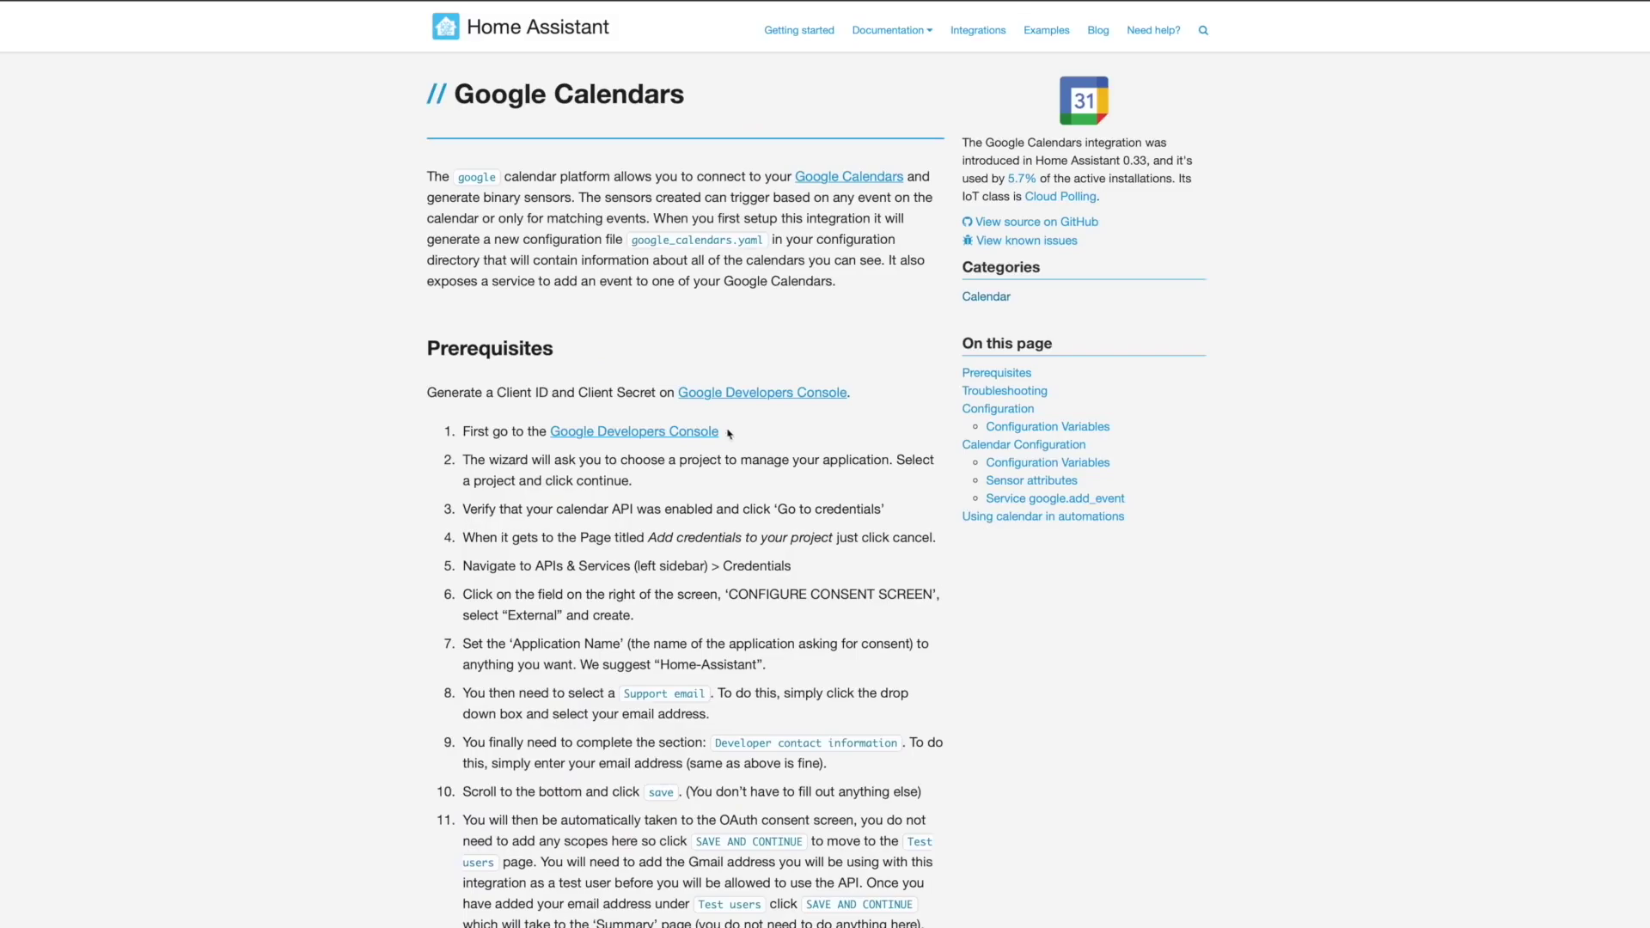
- Follow the docs' Google Developers Console link to the Google Cloud Platform sign-in page
{"action": "left_click", "coordinate": [700, 436]}
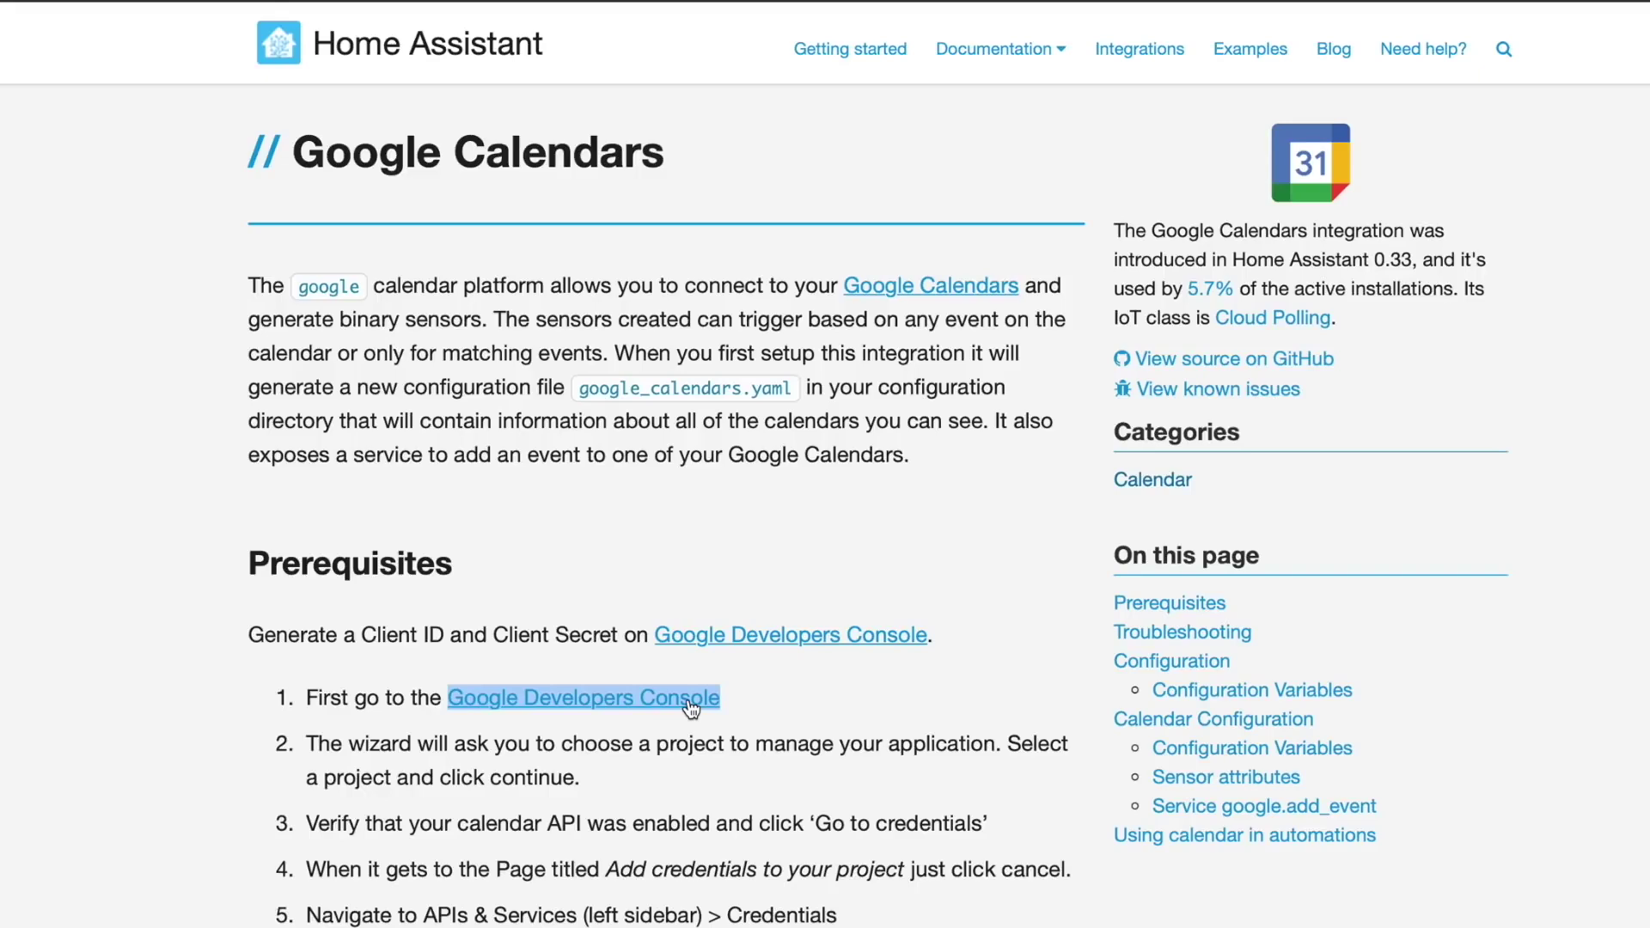
{"action": "left_click", "coordinate": [687, 699]}
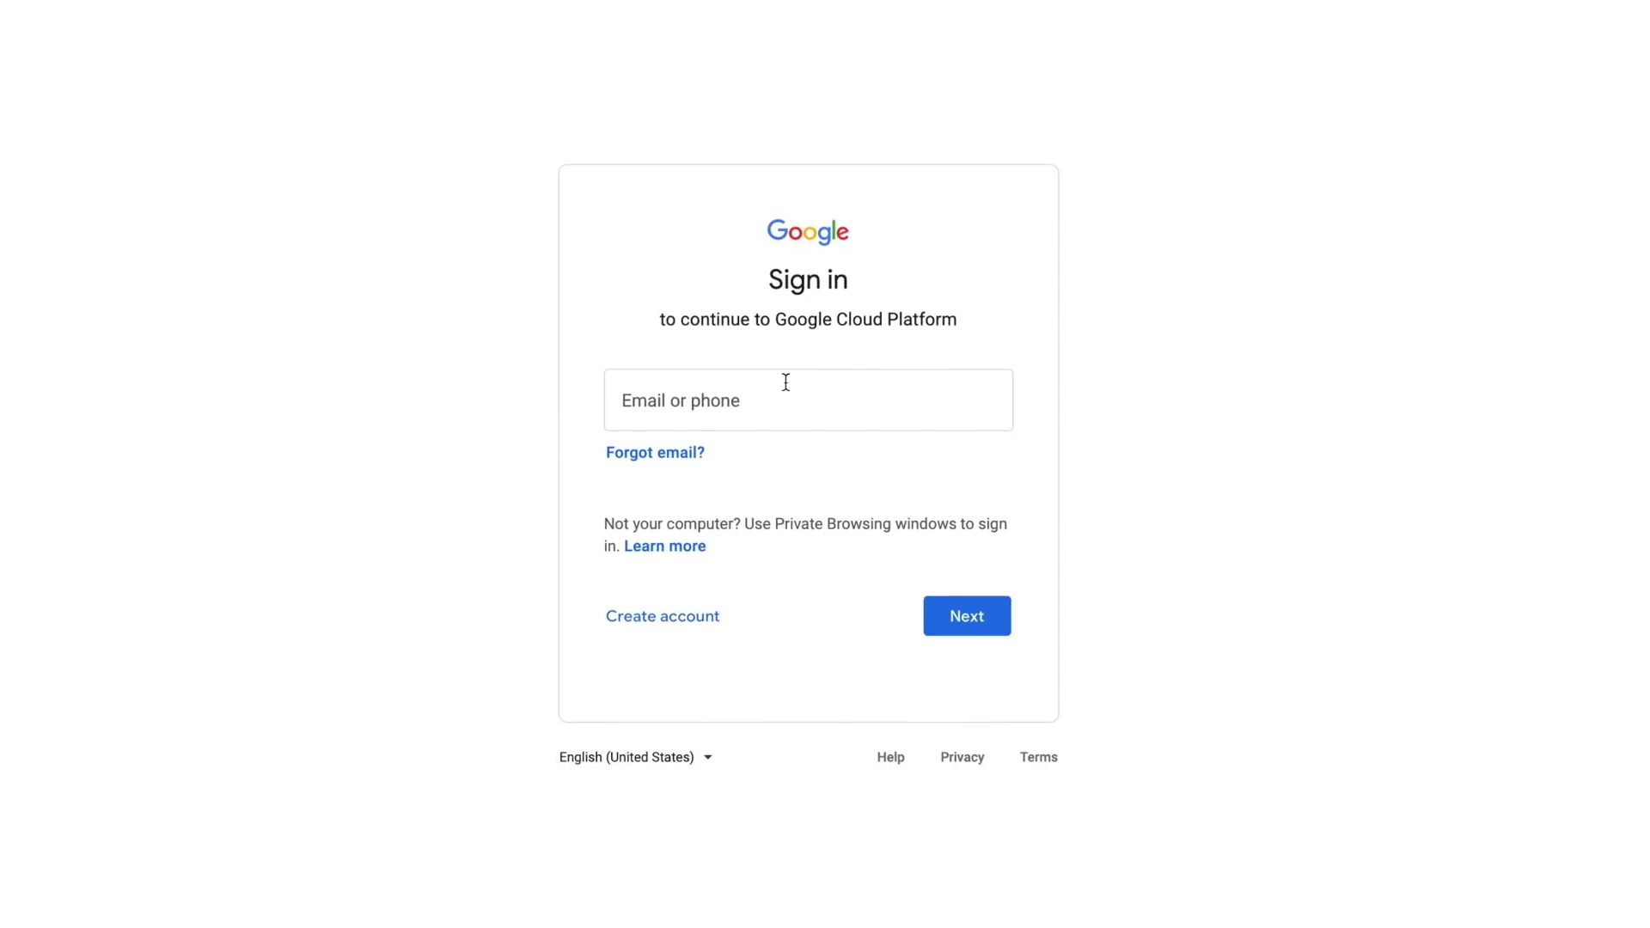
- Sign in, accept the terms of service, and create the default-named project My Project 33764
{"action": "left_click", "coordinate": [976, 570]}
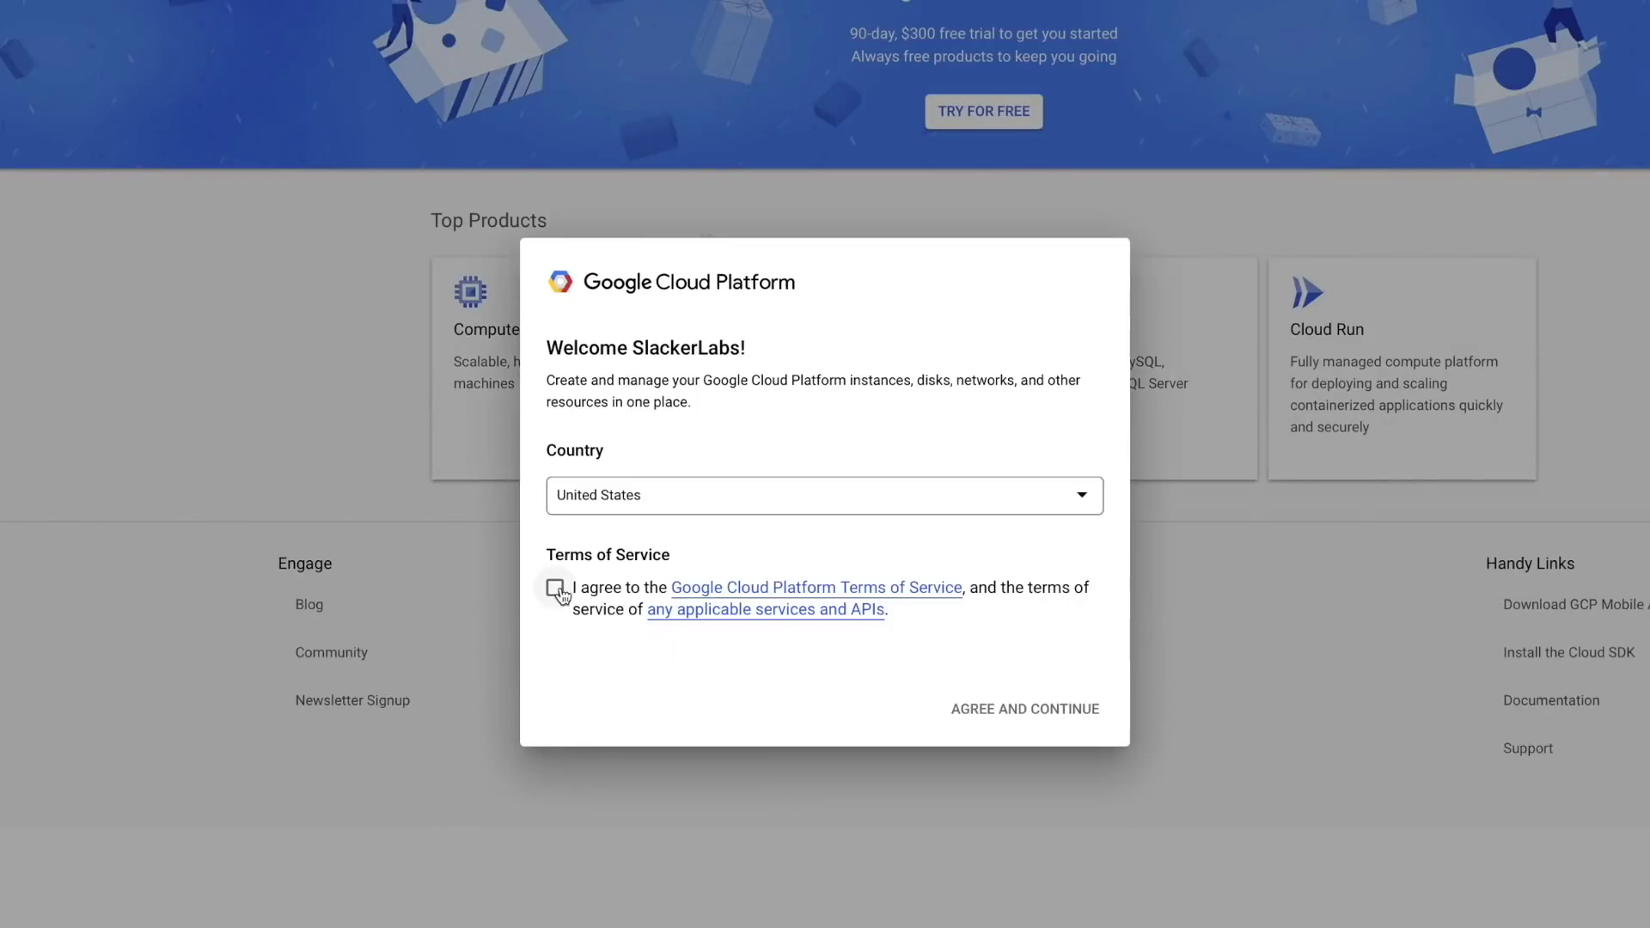
{"action": "left_click", "coordinate": [1007, 710]}
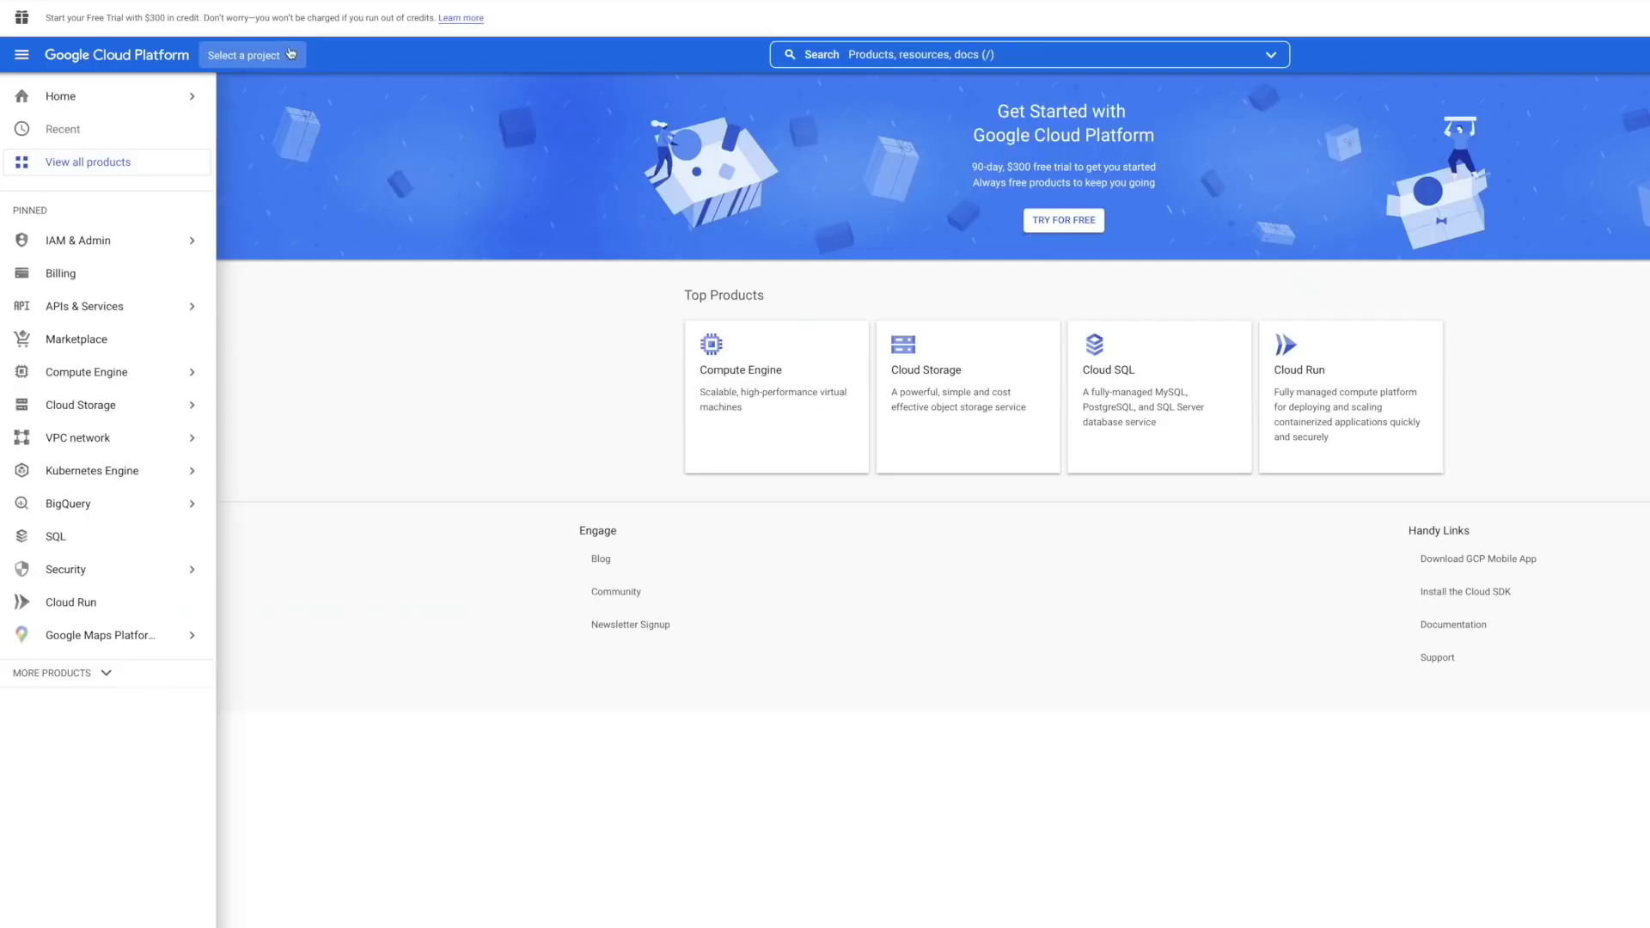
{"action": "left_click", "coordinate": [291, 55]}
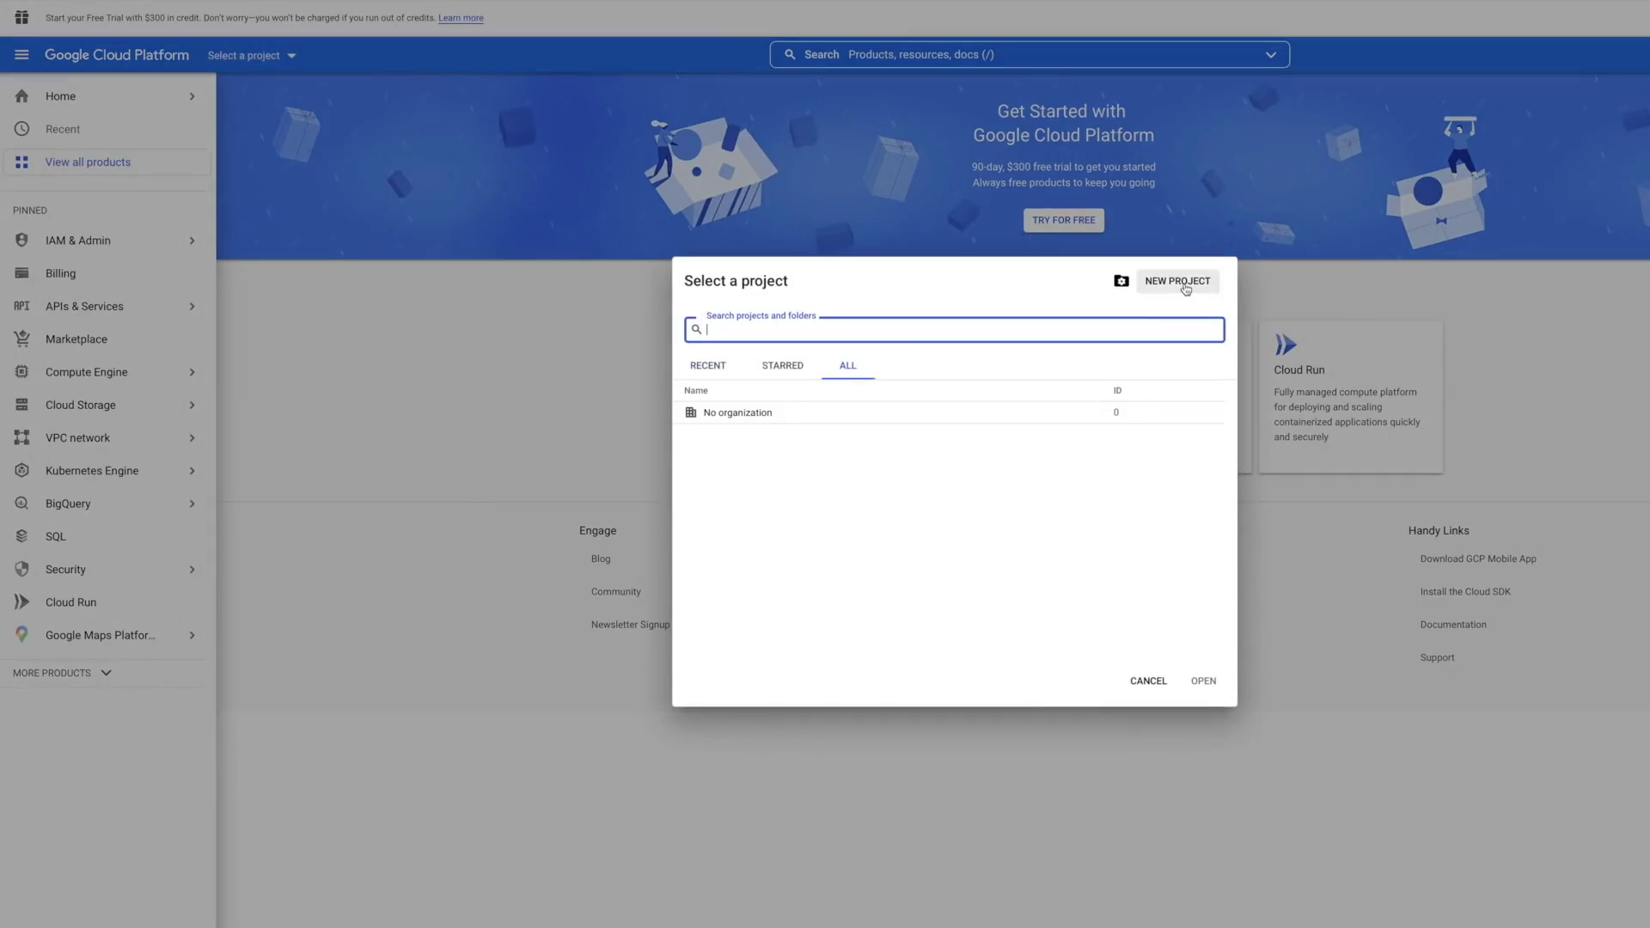
{"action": "left_click", "coordinate": [1185, 287]}
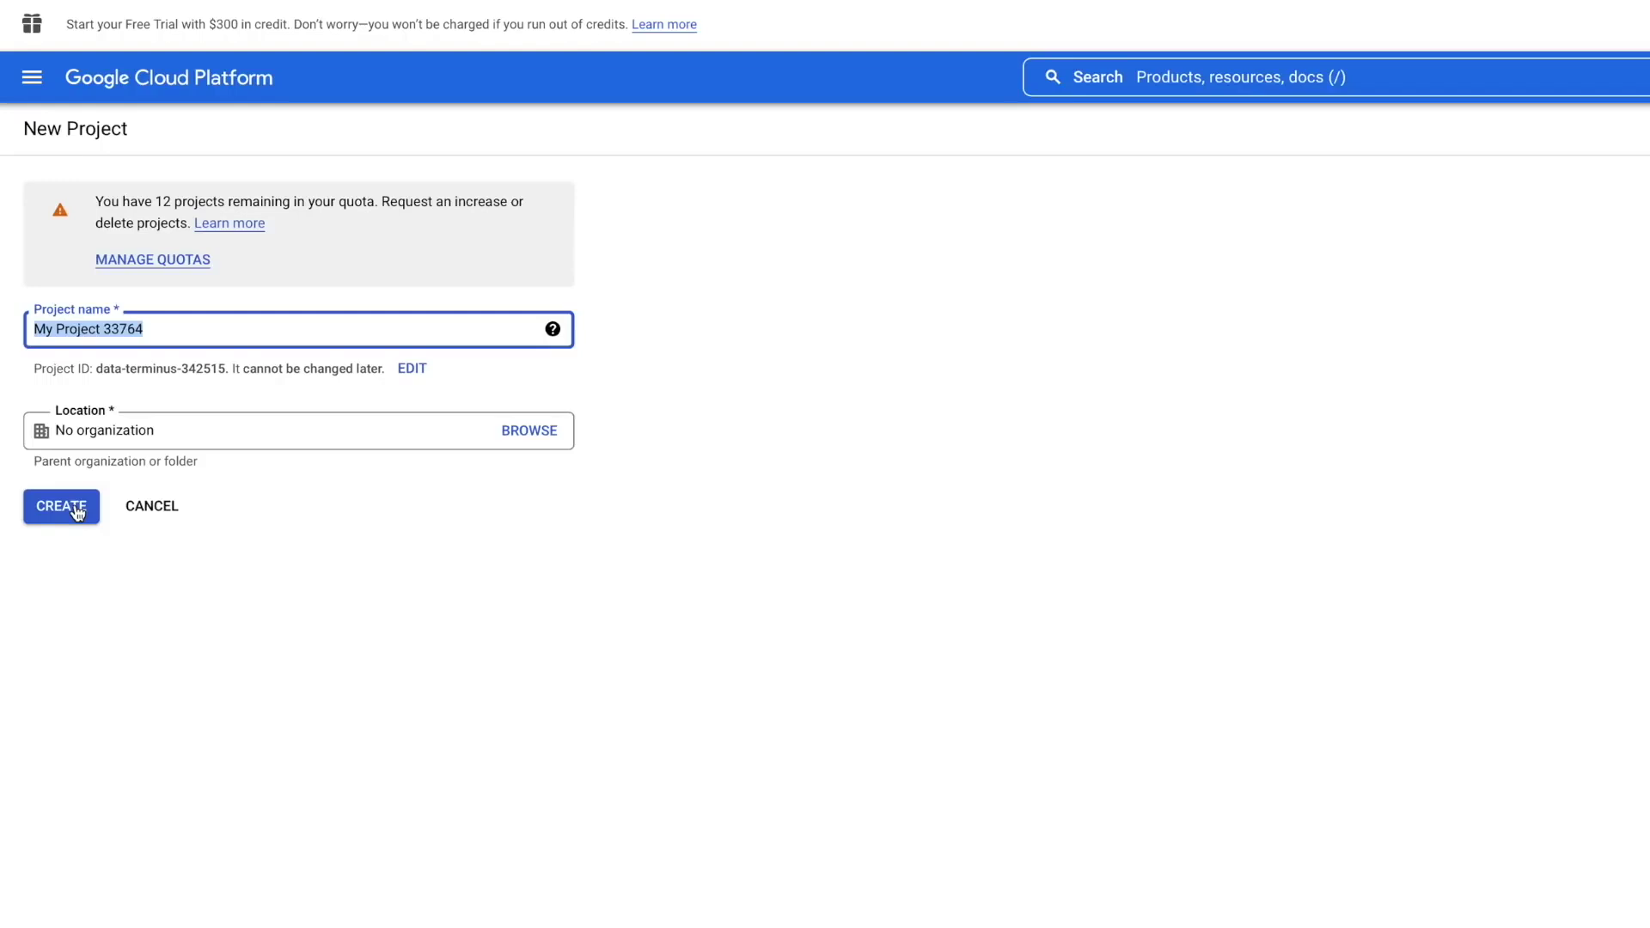
{"action": "left_click", "coordinate": [77, 513]}
- Look over the project's credentials page and the enabled APIs list in APIs & Services
{"action": "mouse_move", "coordinate": [148, 445]}
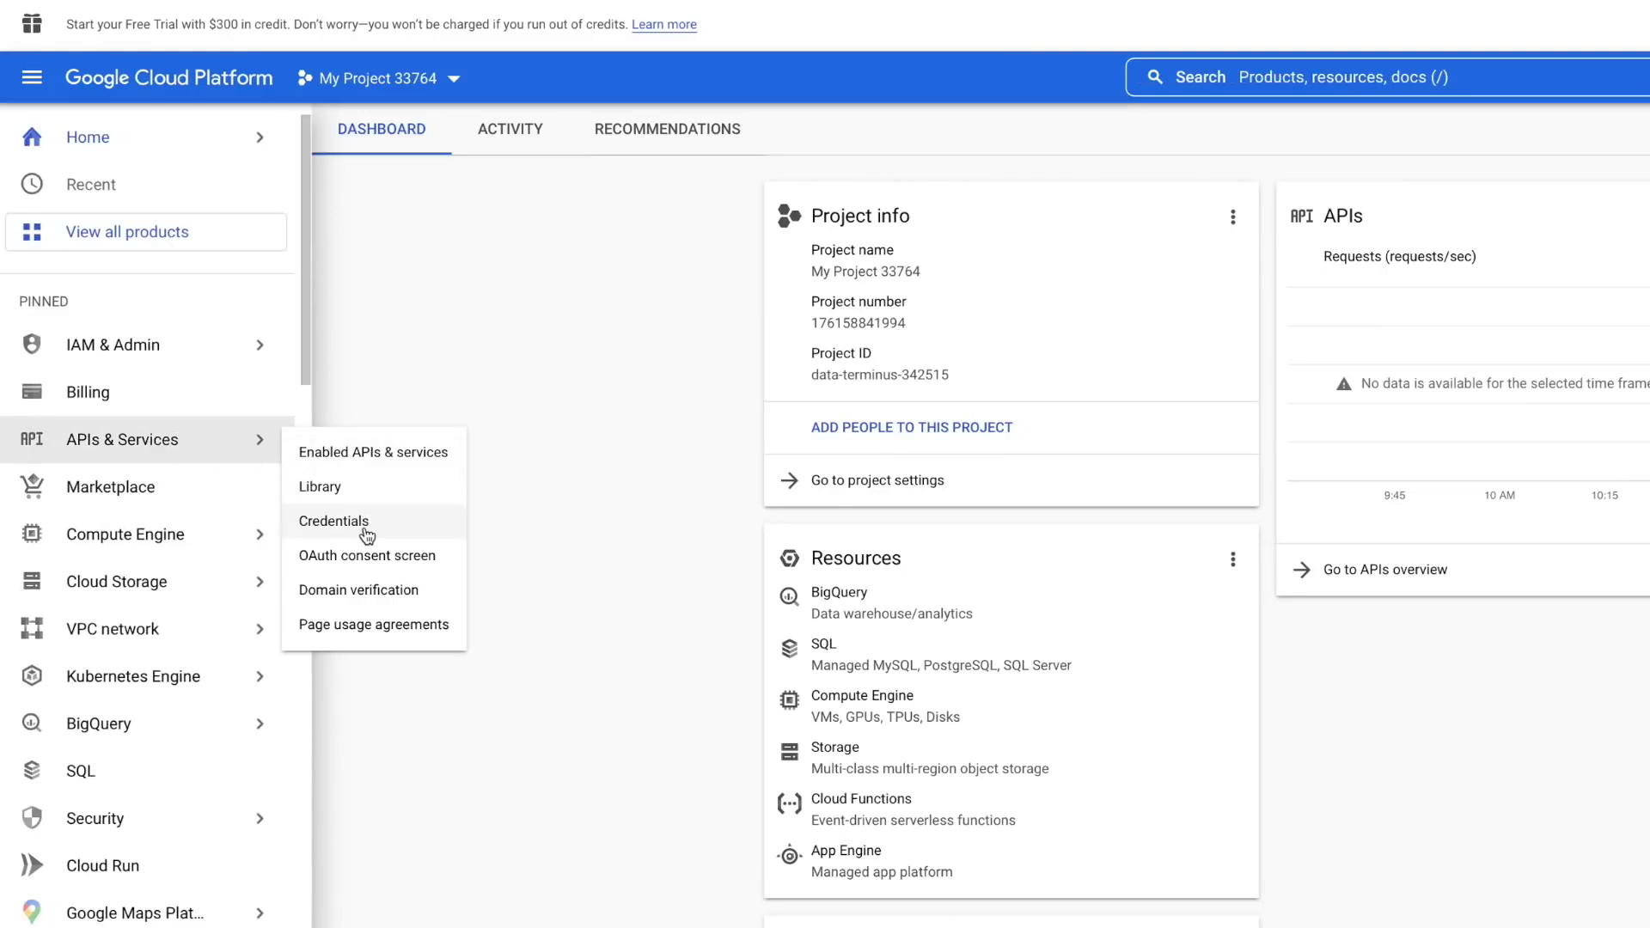
{"action": "left_click", "coordinate": [368, 533]}
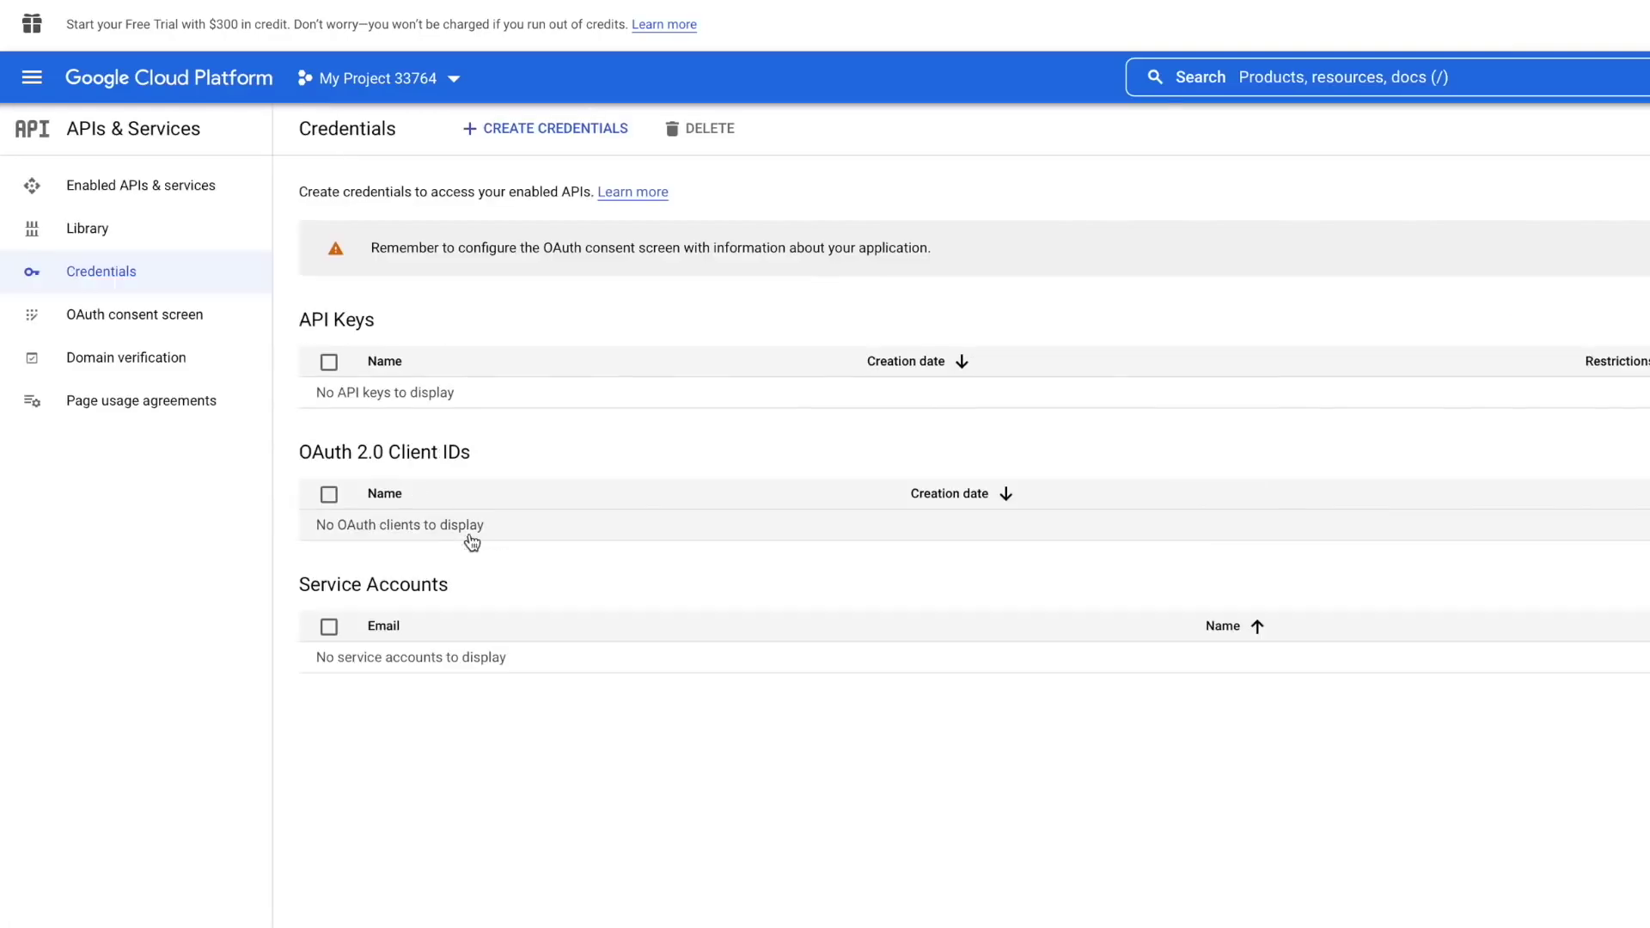
{"action": "key", "text": "alt+Left"}
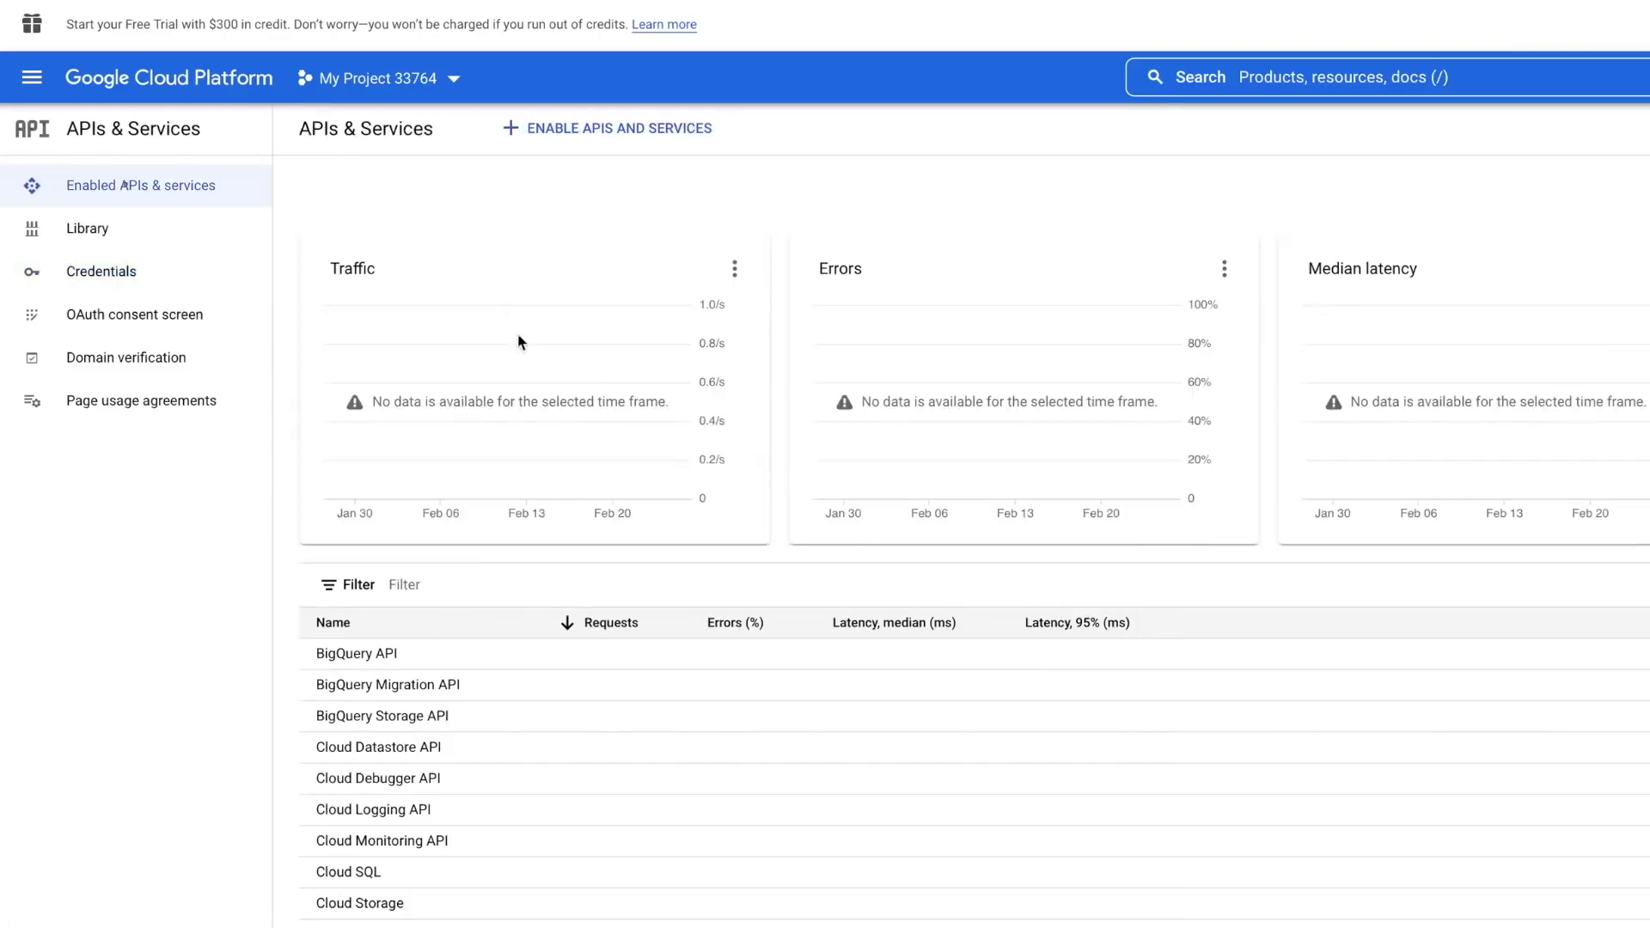
{"action": "left_click", "coordinate": [400, 587]}
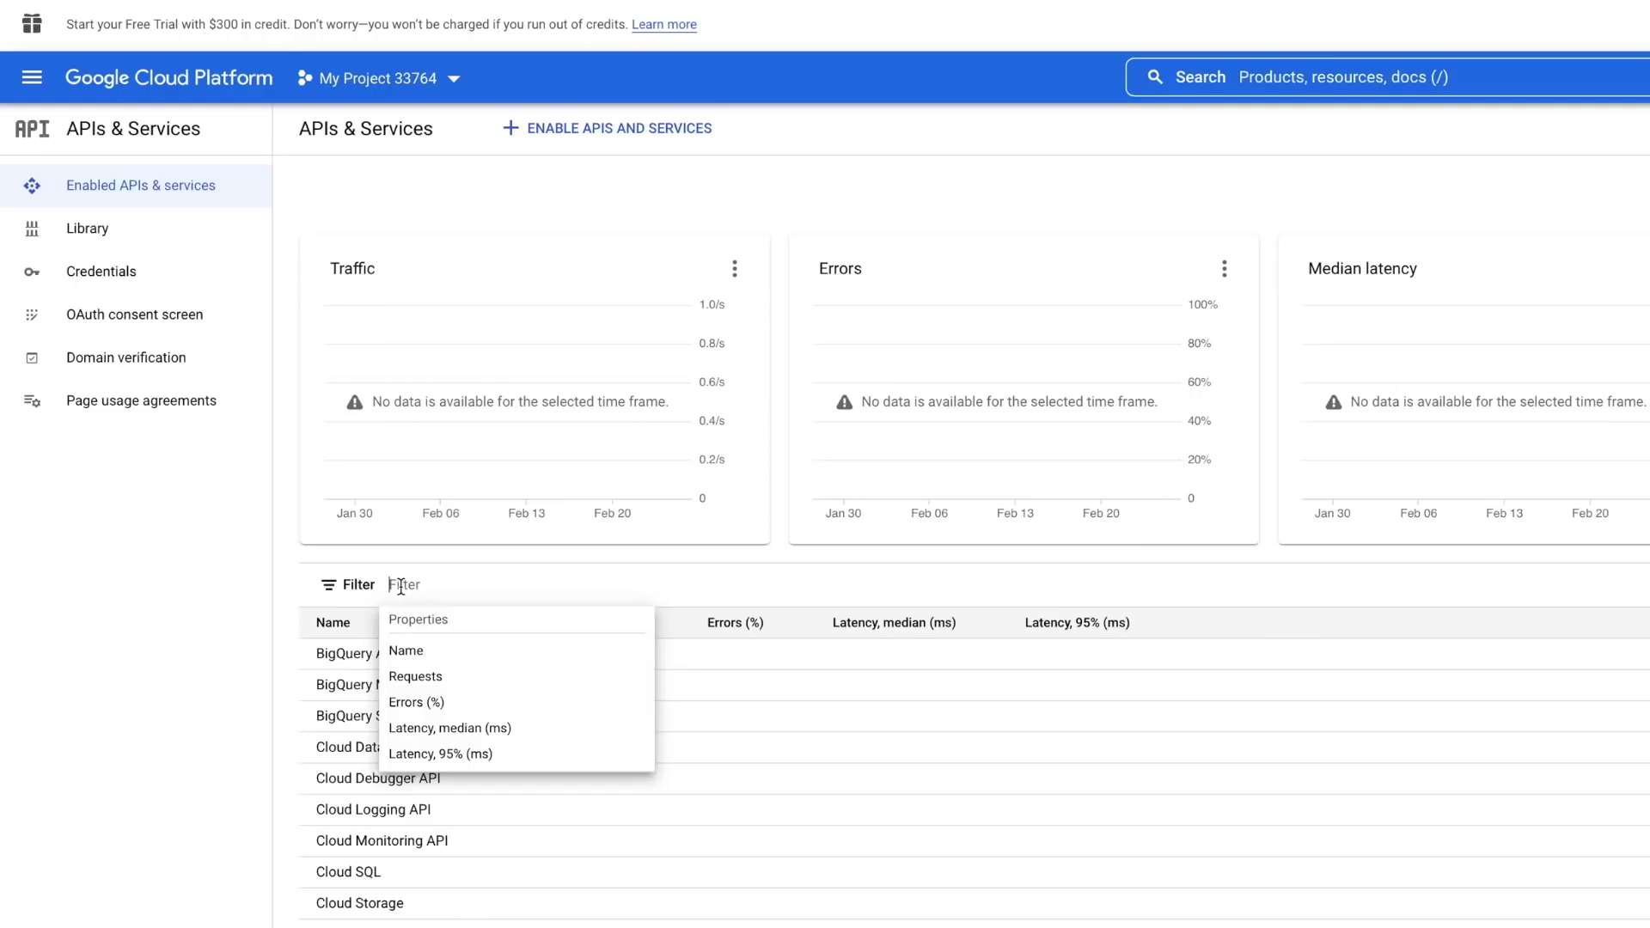
- Search the API Library for 'Calendar' and enable the Google Calendar API
{"action": "left_click", "coordinate": [611, 127]}
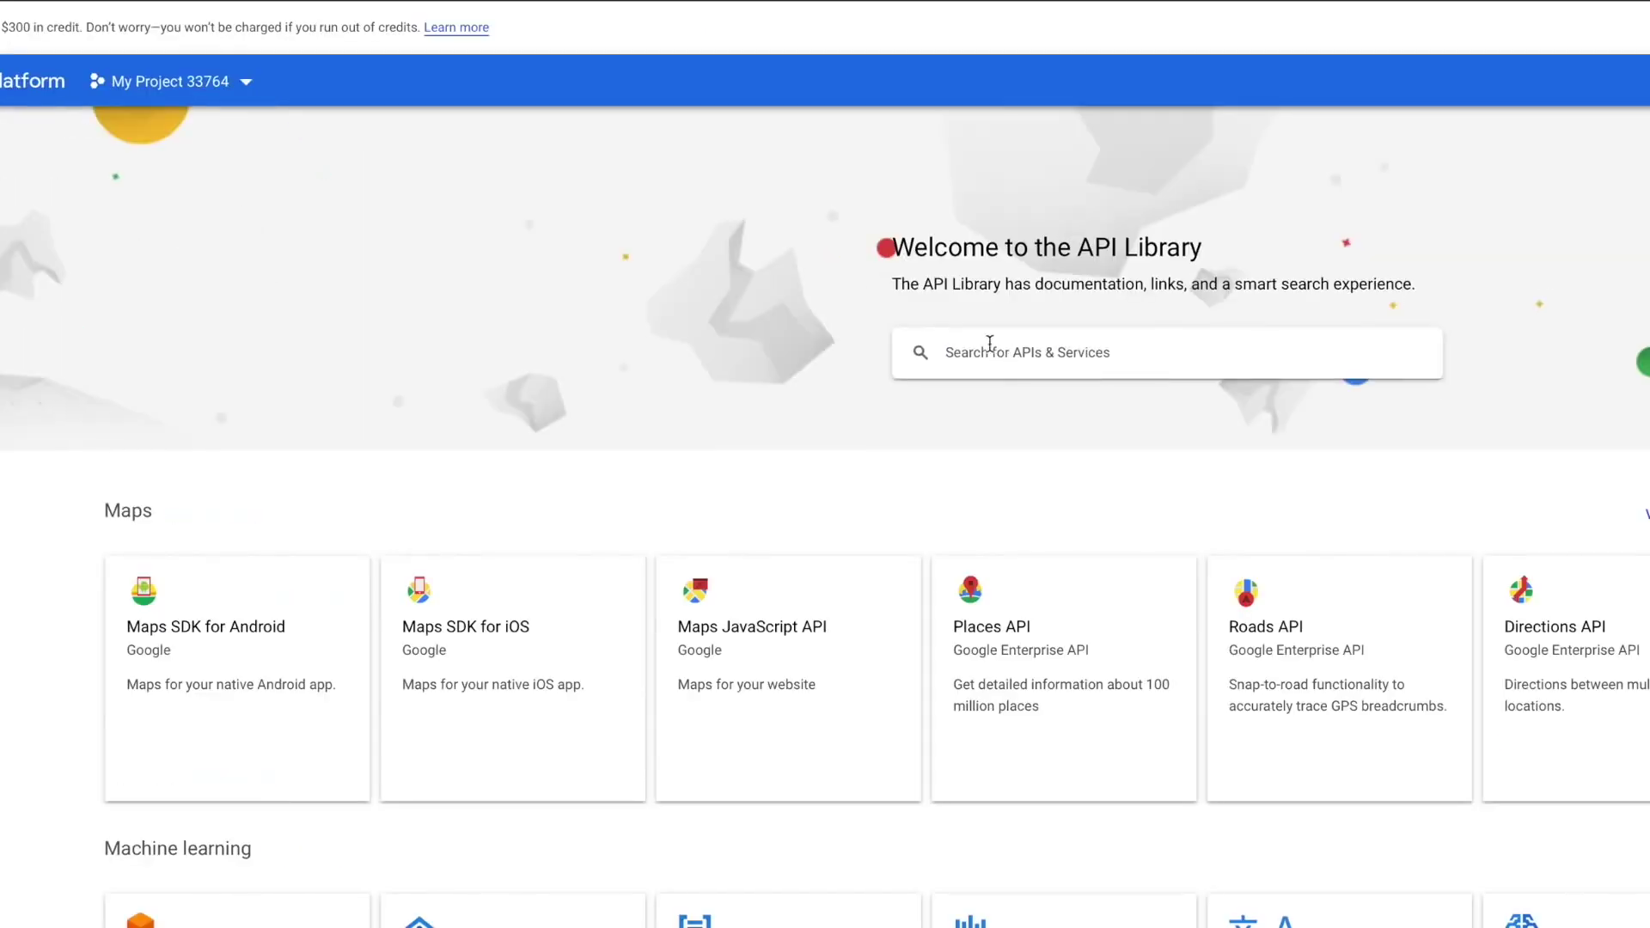
{"action": "left_click", "coordinate": [1008, 351]}
{"action": "type", "text": "Calendar"}
{"action": "key", "text": "Return"}
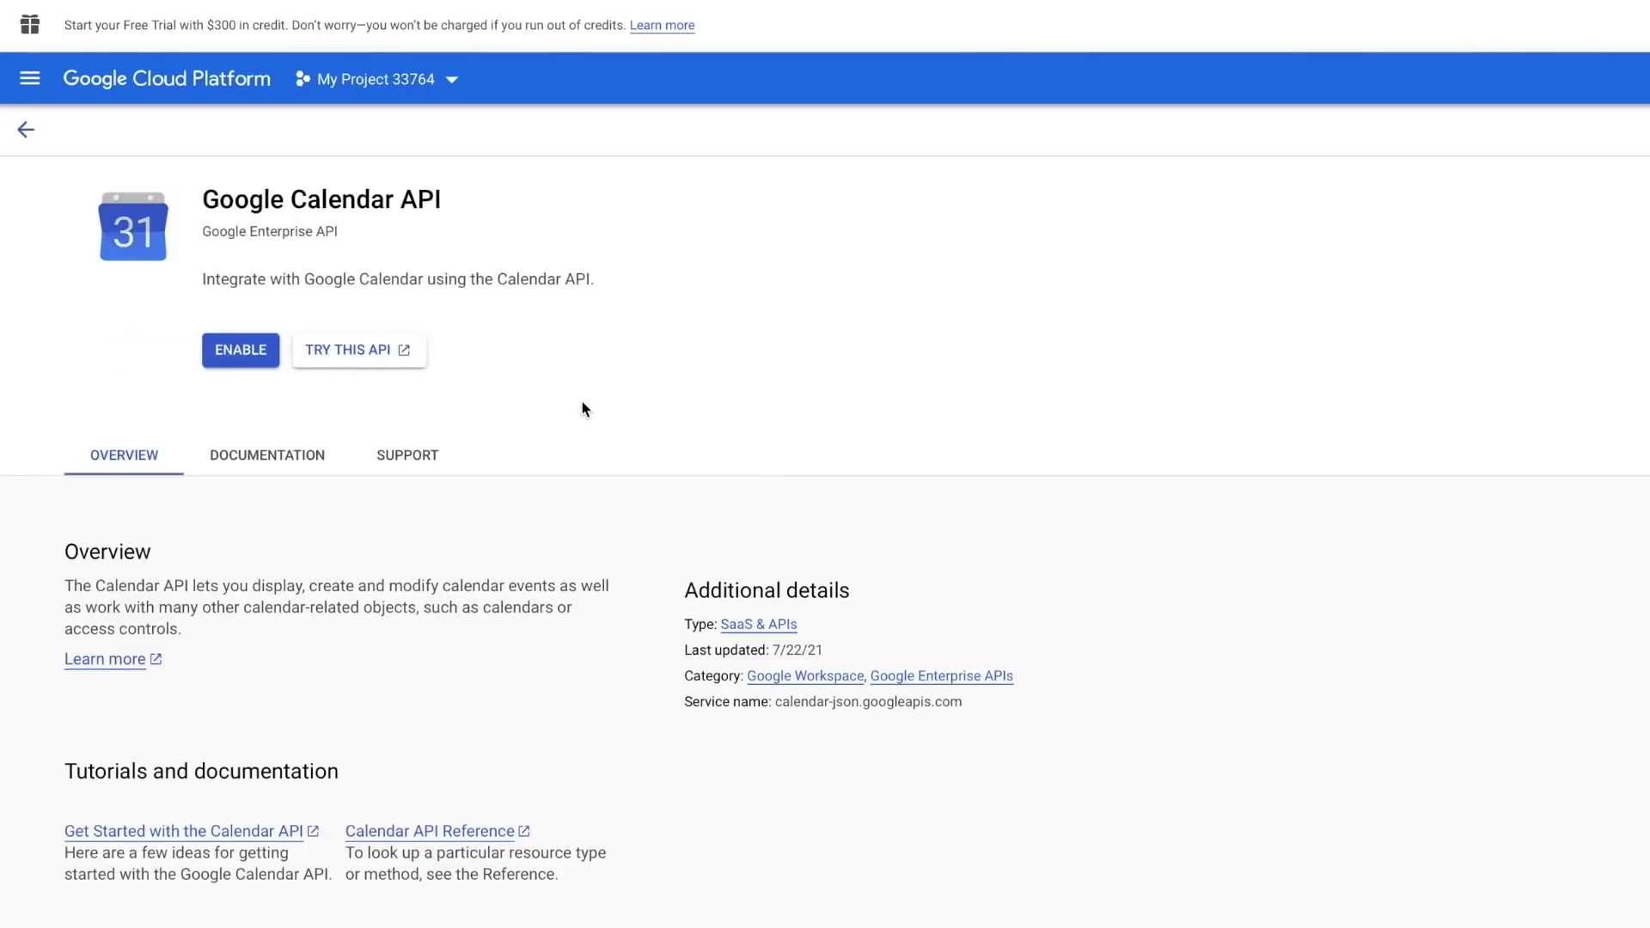
{"action": "left_click", "coordinate": [237, 354]}
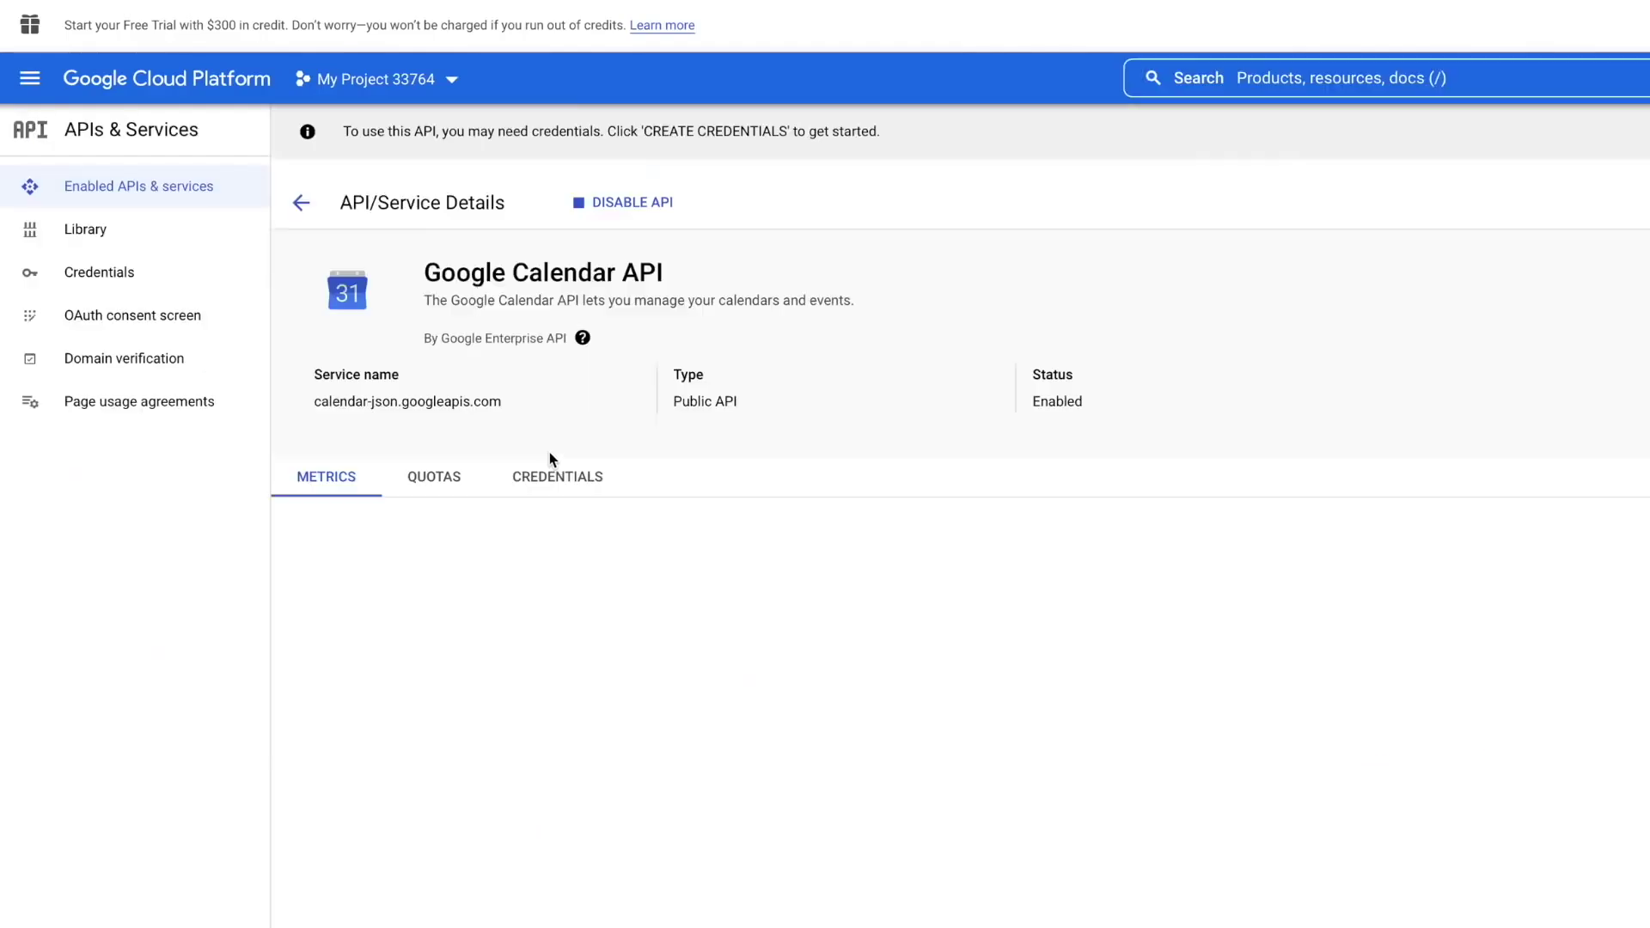
- Create an External OAuth consent screen named Home-Assistant with the account as support e-mail
{"action": "left_click", "coordinate": [119, 288]}
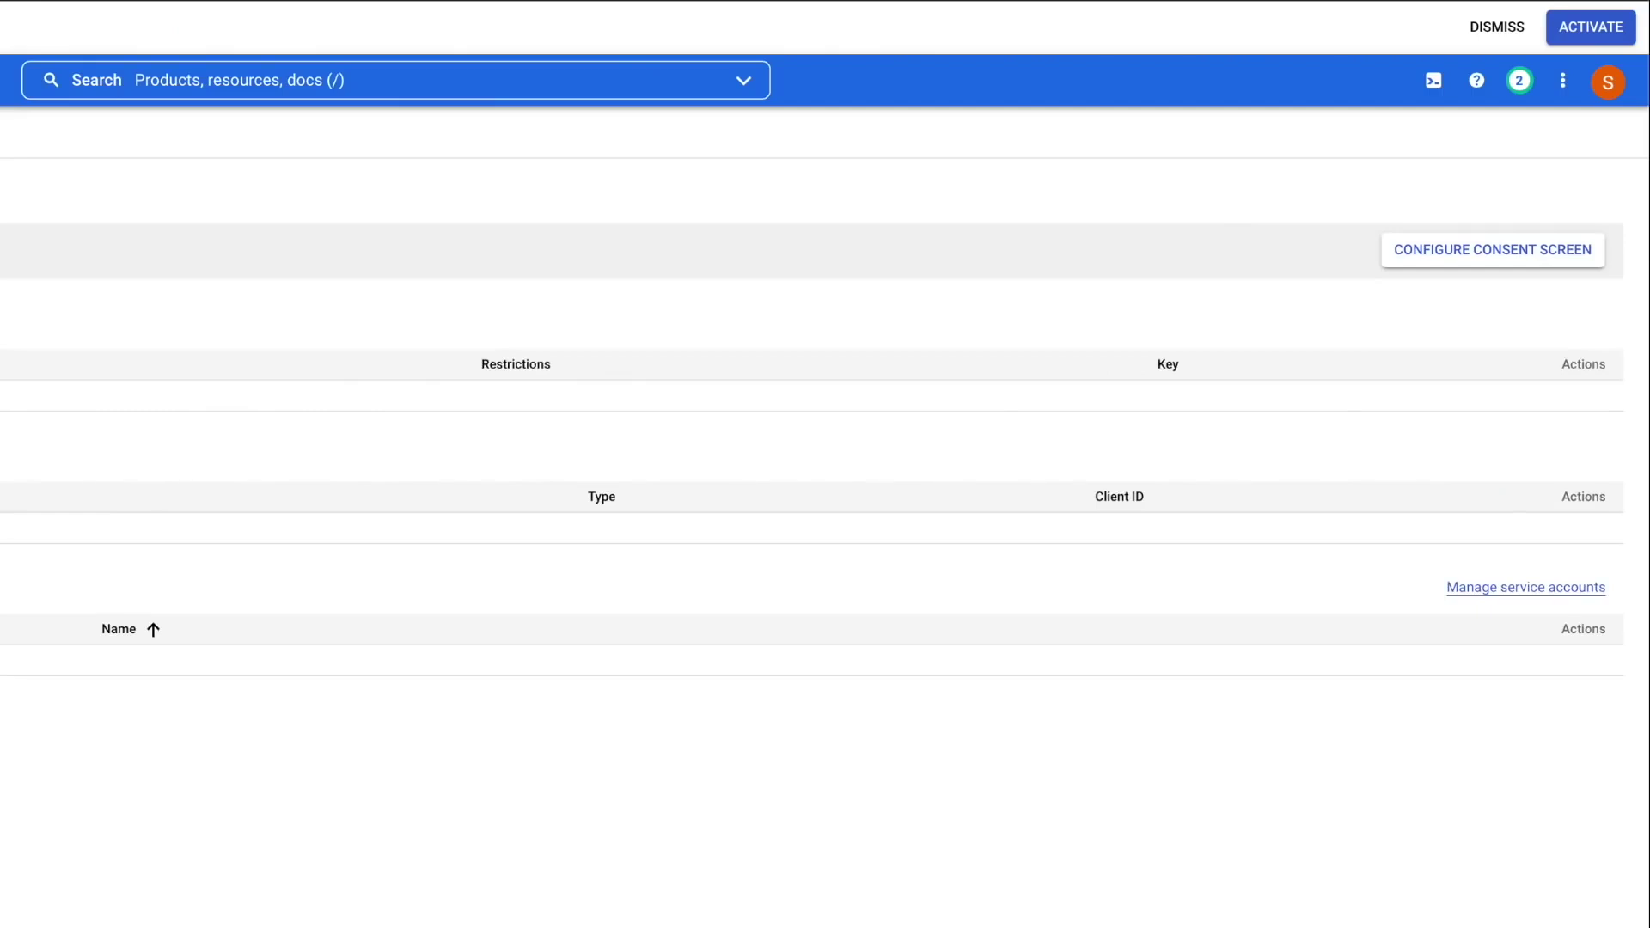
{"action": "left_click", "coordinate": [1496, 256]}
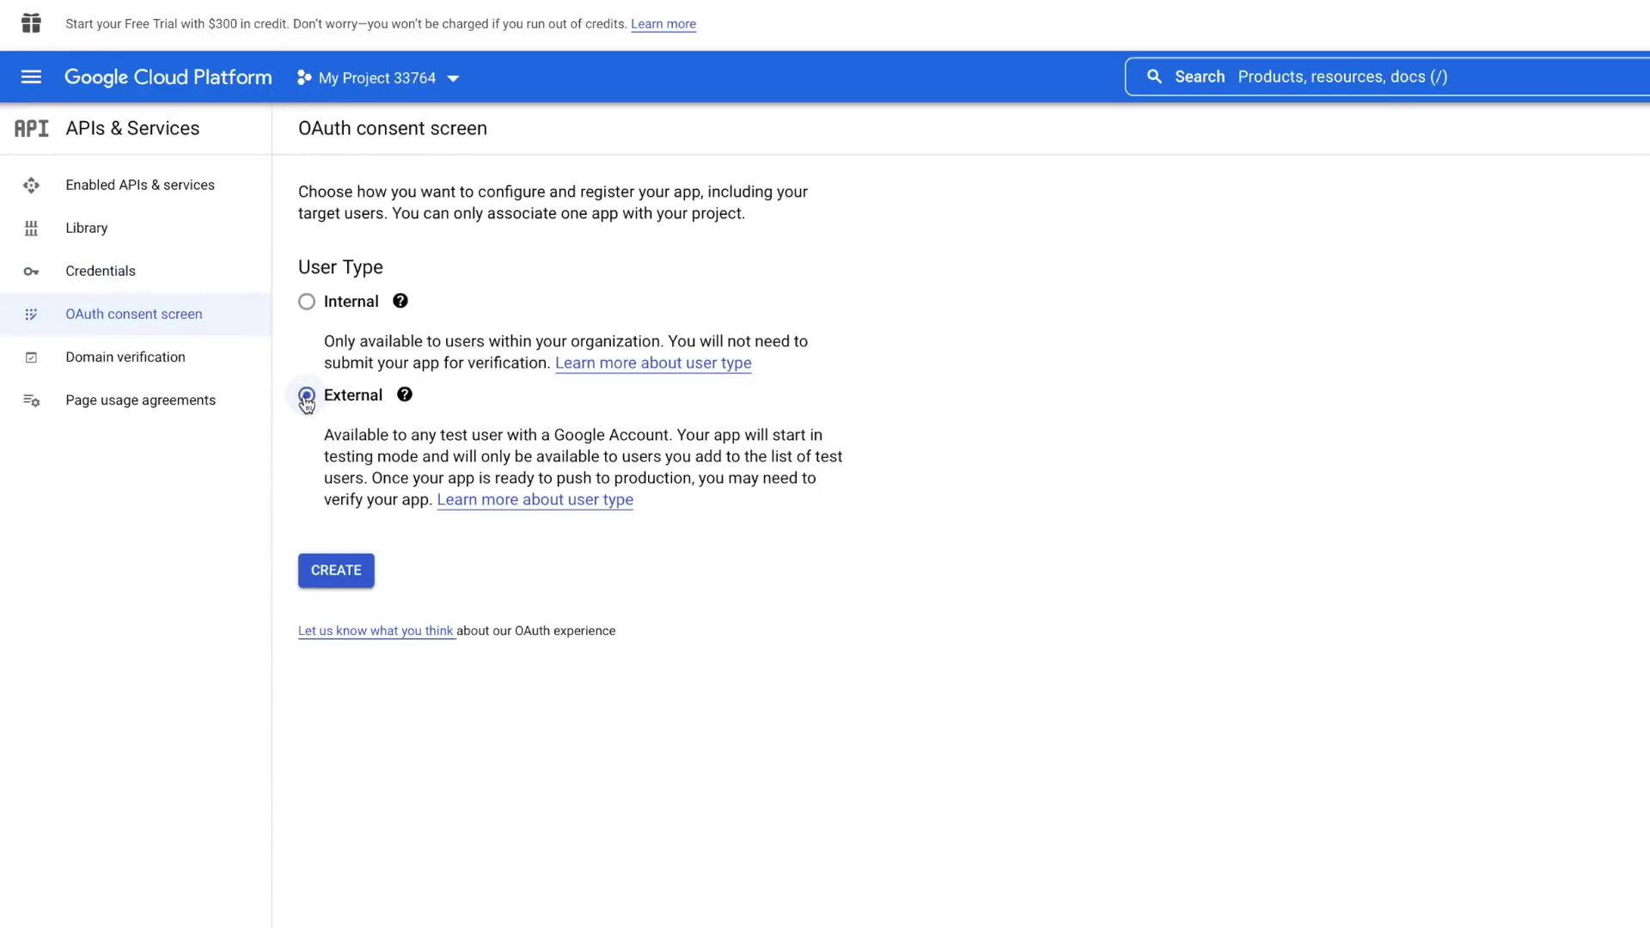
{"action": "left_click", "coordinate": [330, 571]}
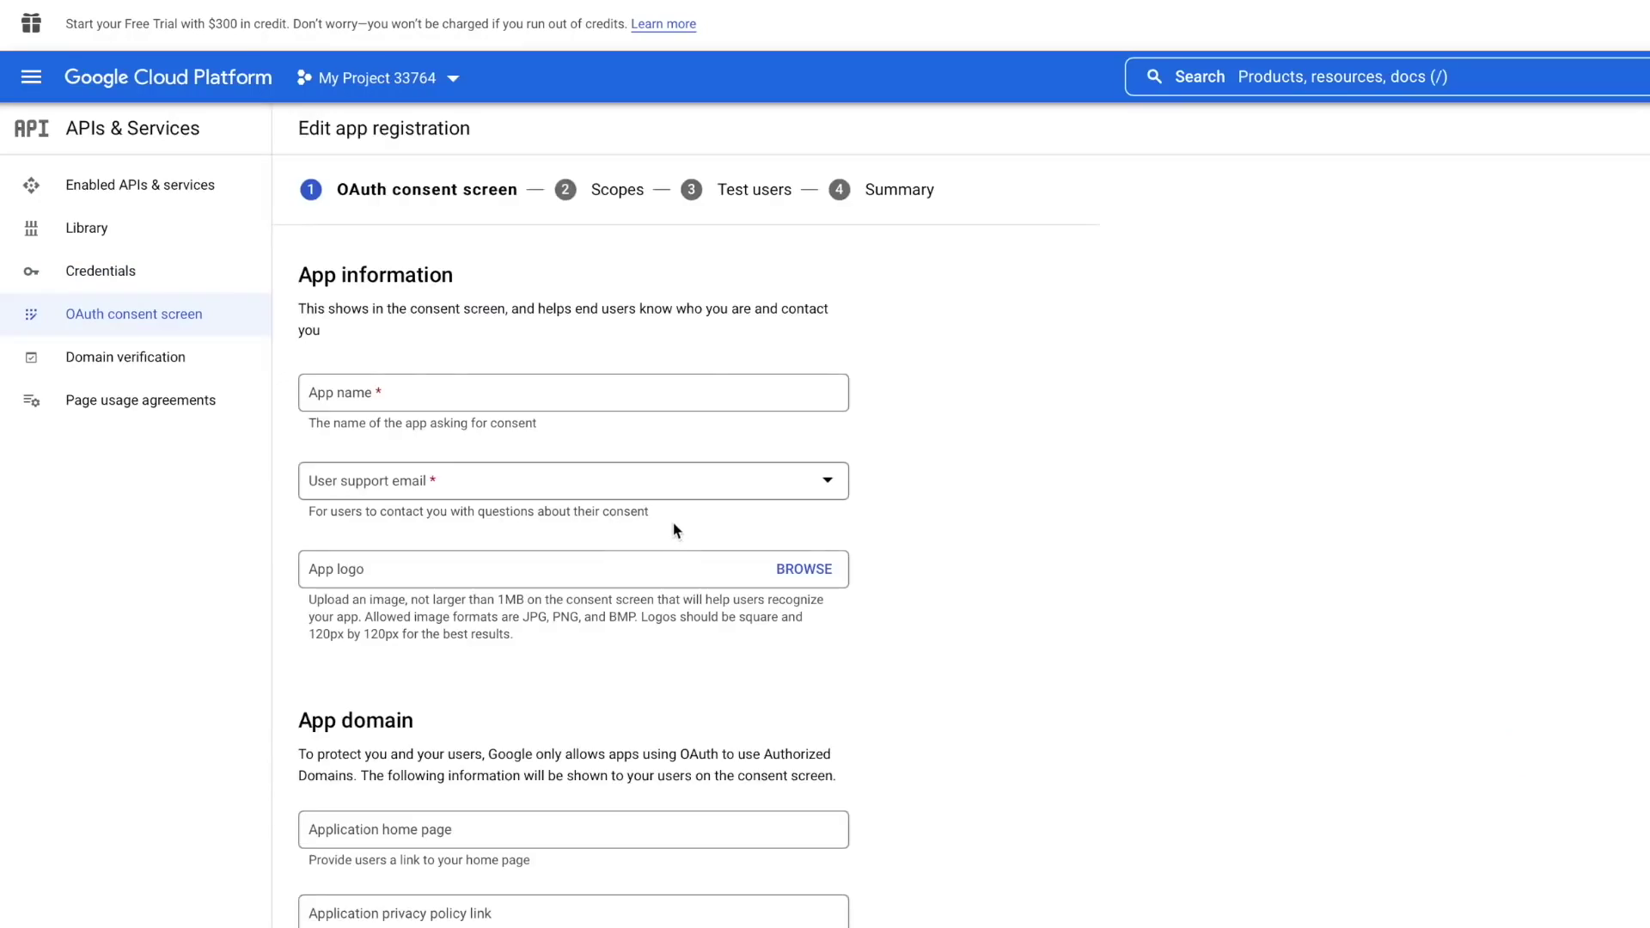
{"action": "left_click", "coordinate": [482, 393]}
{"action": "type", "text": "Home-Assistant"}
{"action": "left_click", "coordinate": [493, 479]}
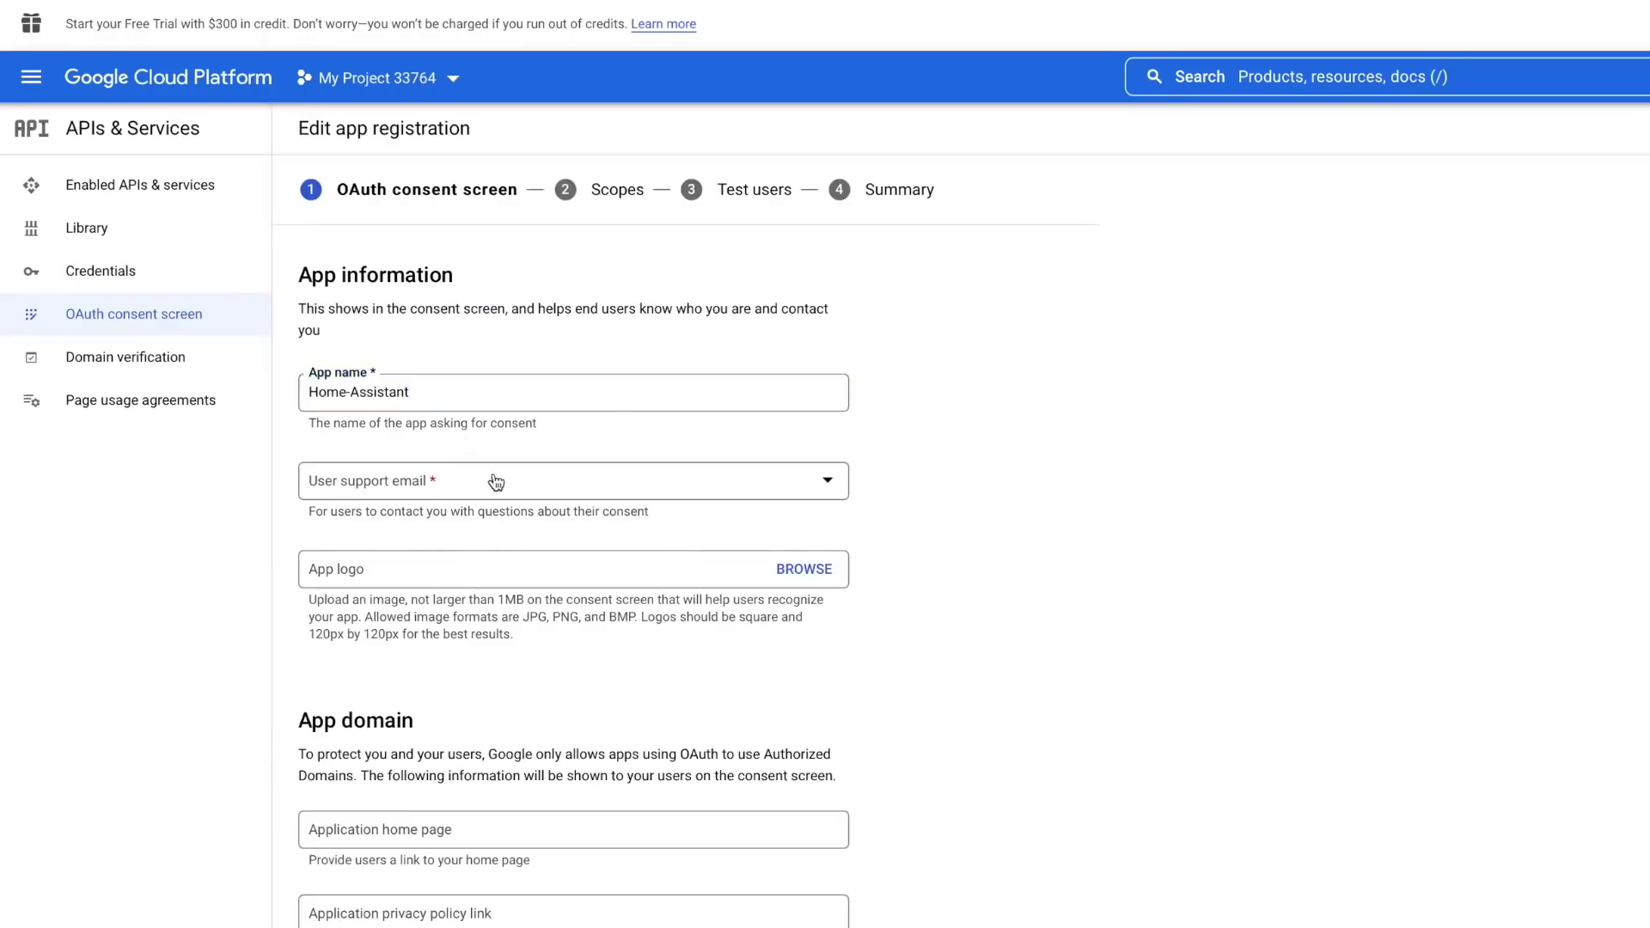
{"action": "left_click", "coordinate": [496, 504]}
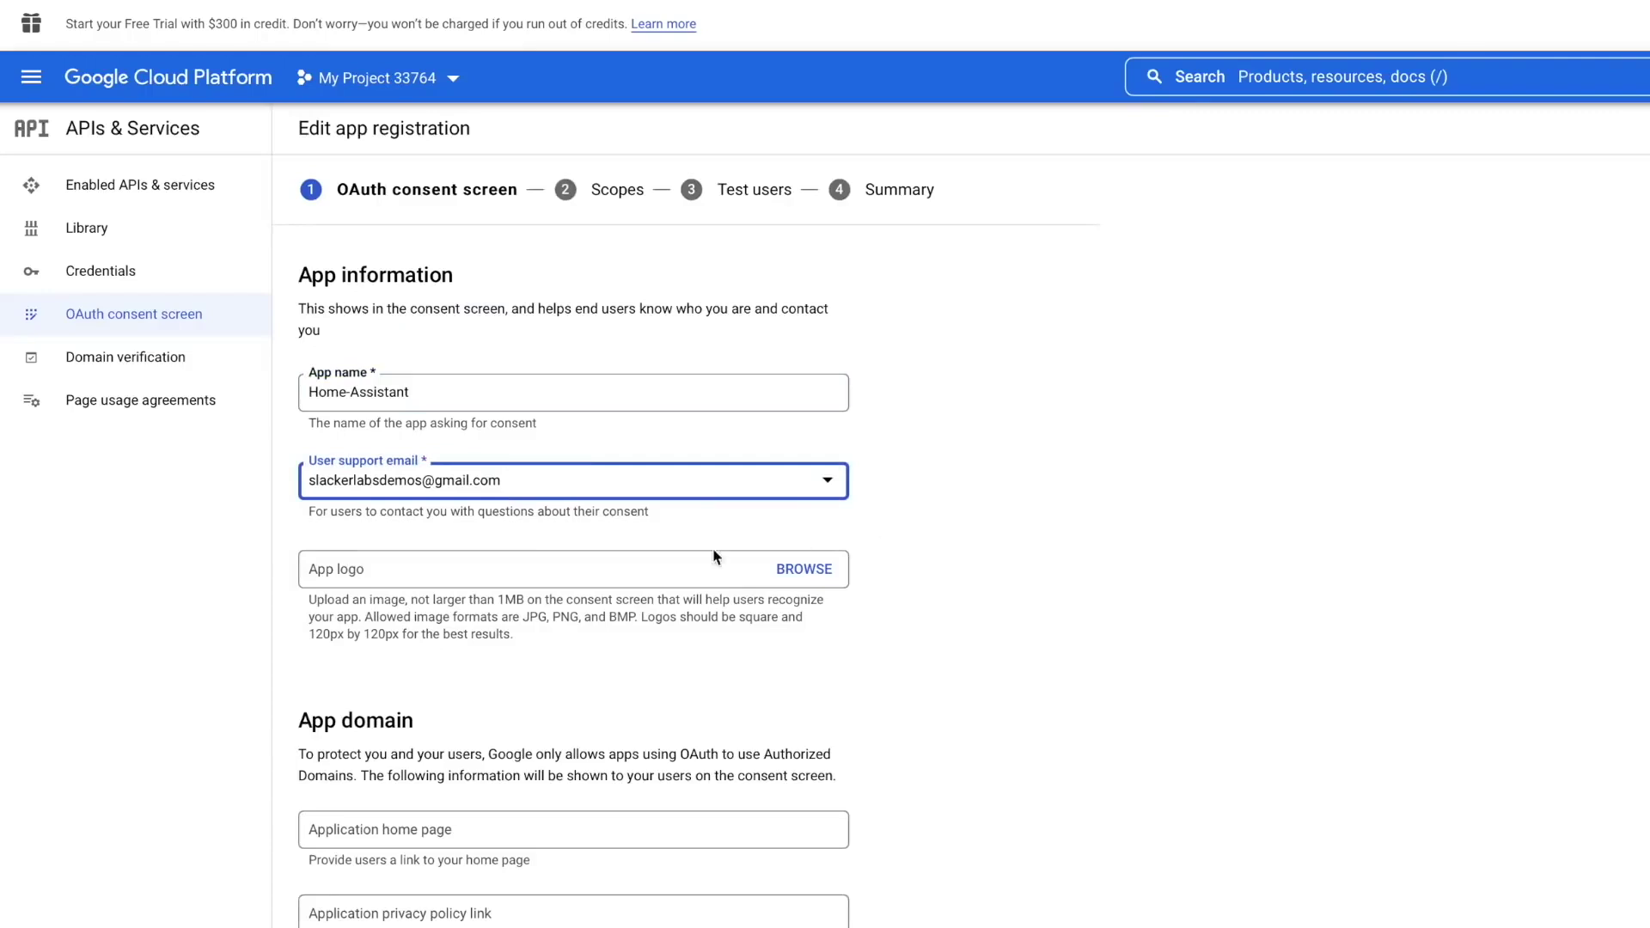
{"action": "scroll", "coordinate": [1131, 778], "scroll_direction": "down", "scroll_amount": 6}
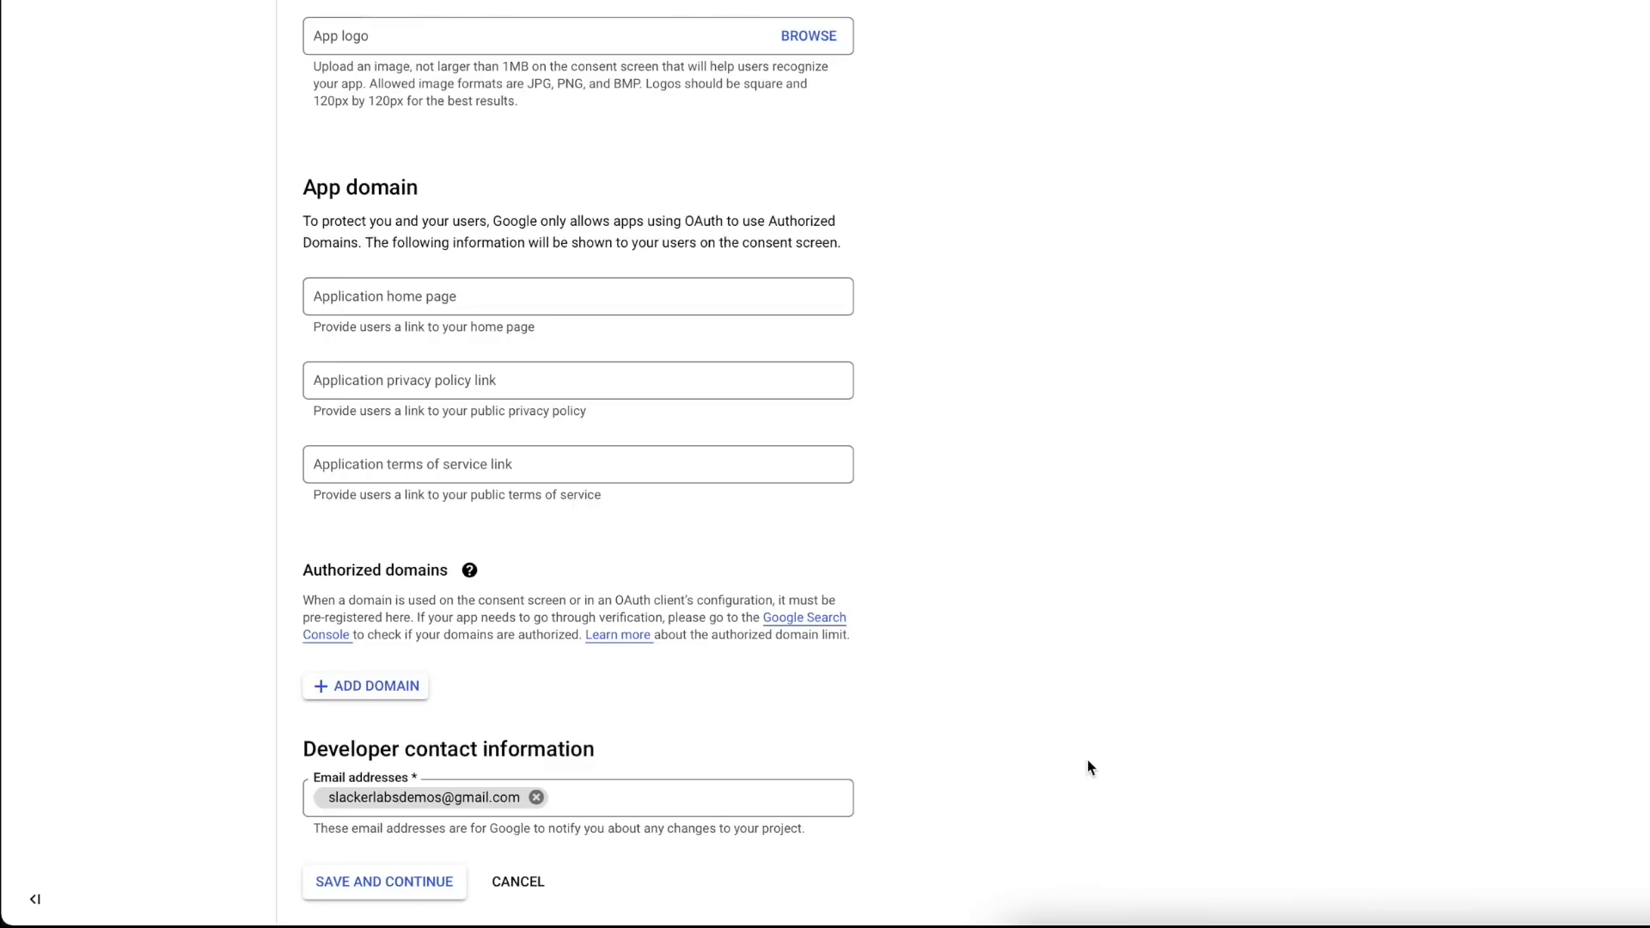
{"action": "left_click", "coordinate": [399, 882]}
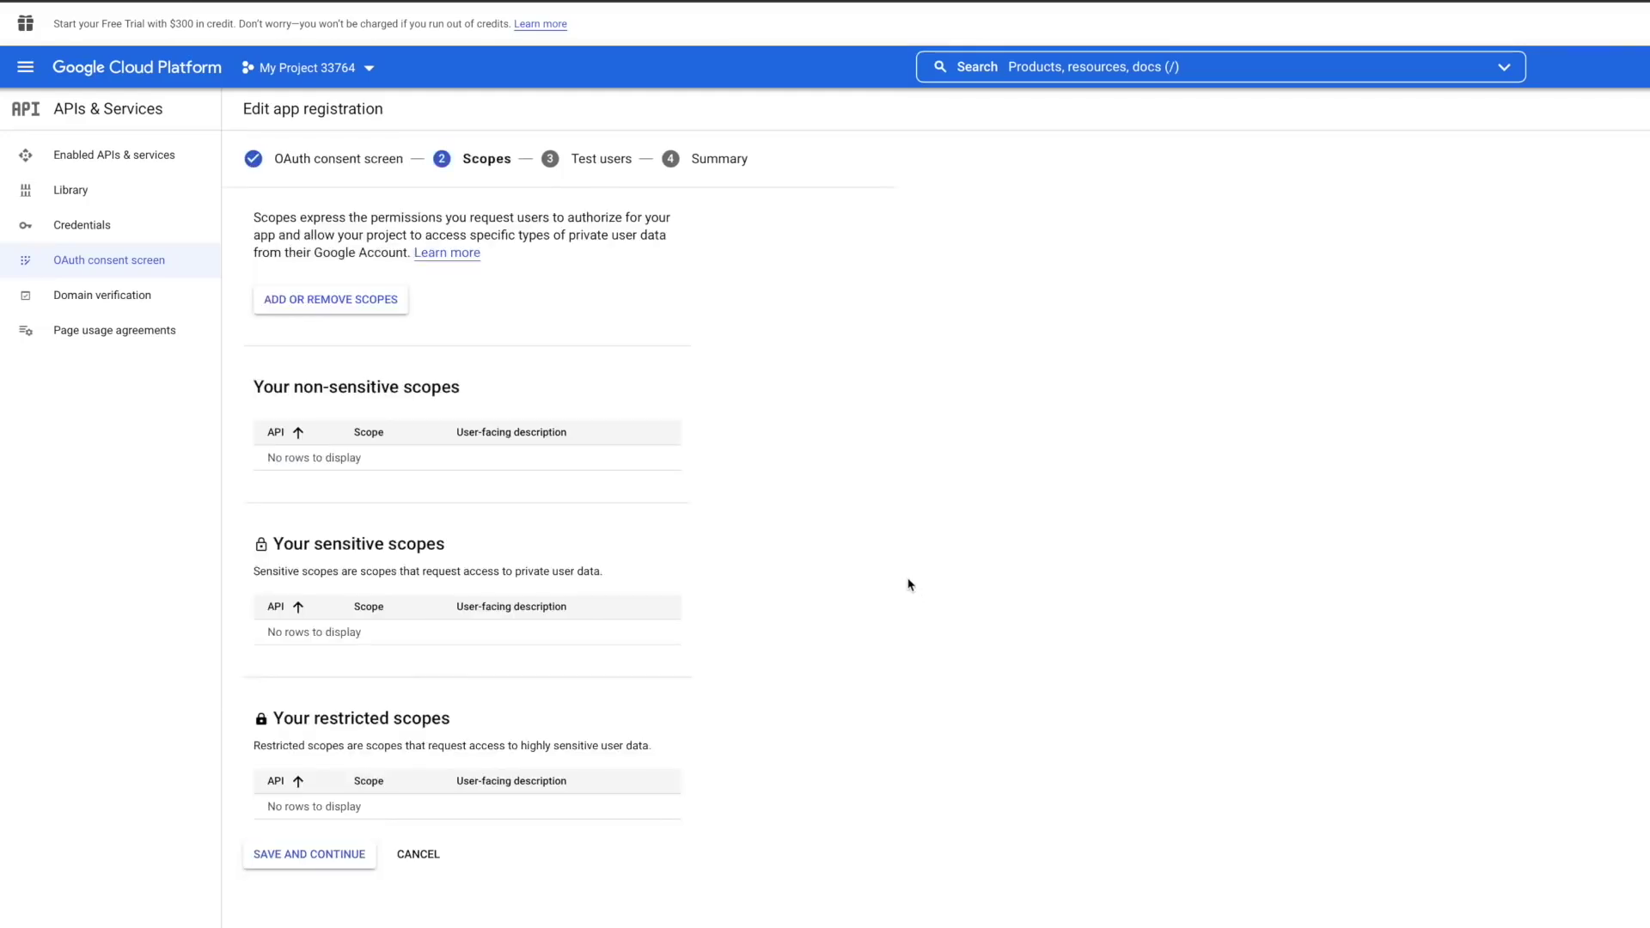
- Skip scopes, add the account e-mail as the one test user, and return to Credentials
{"action": "left_click", "coordinate": [337, 856]}
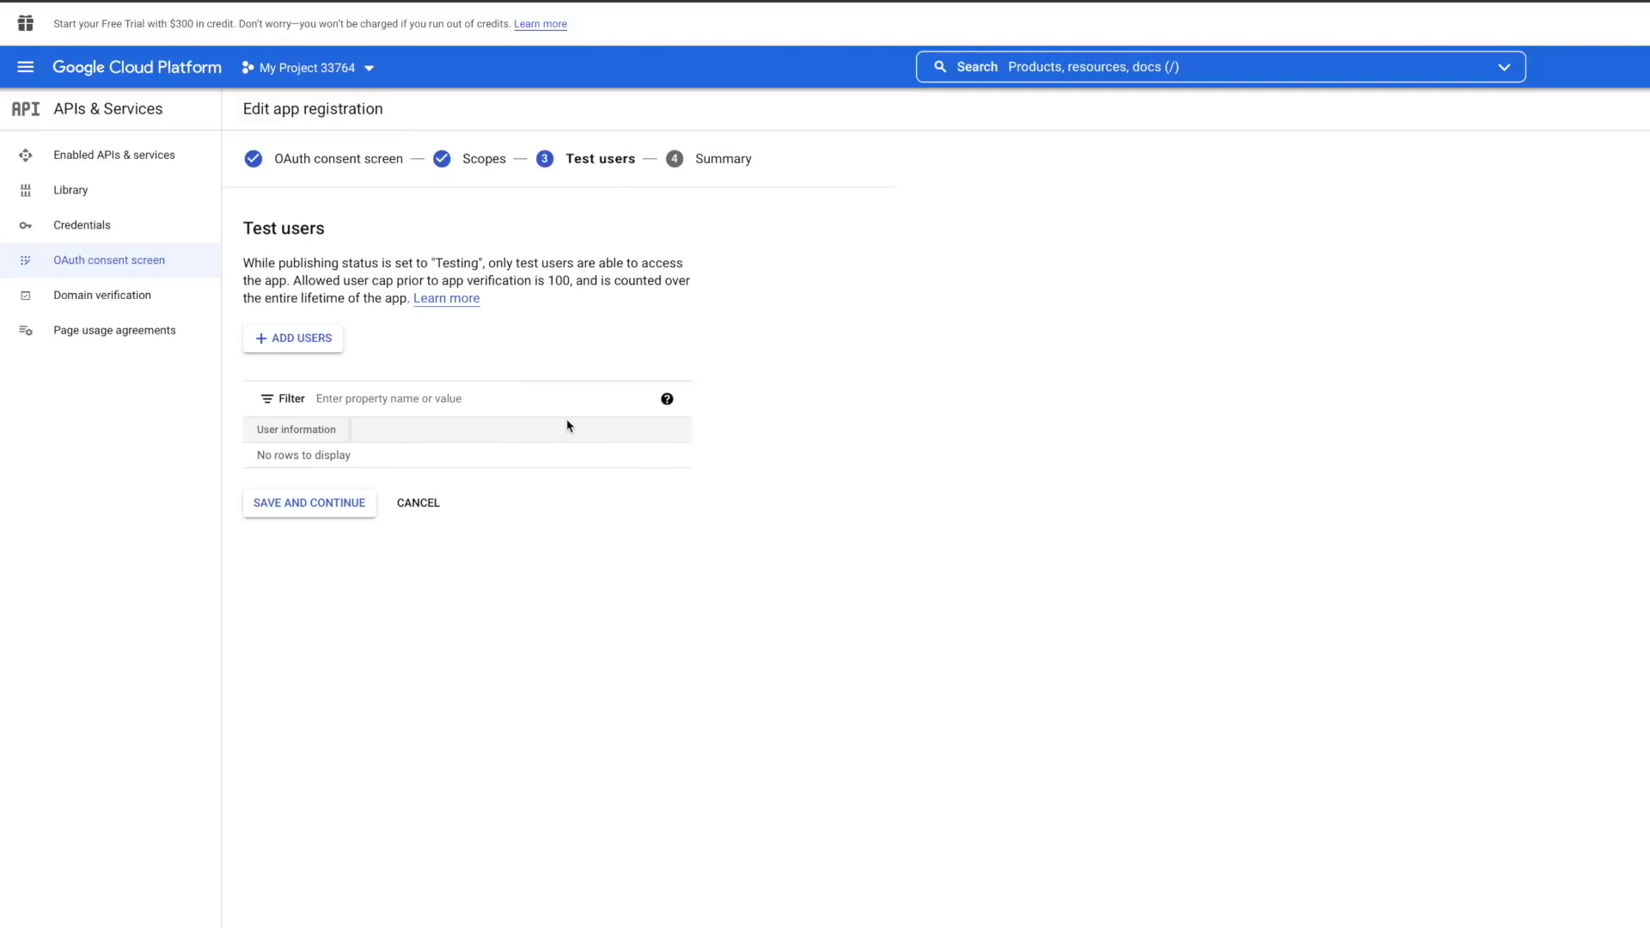
{"action": "left_click", "coordinate": [328, 343]}
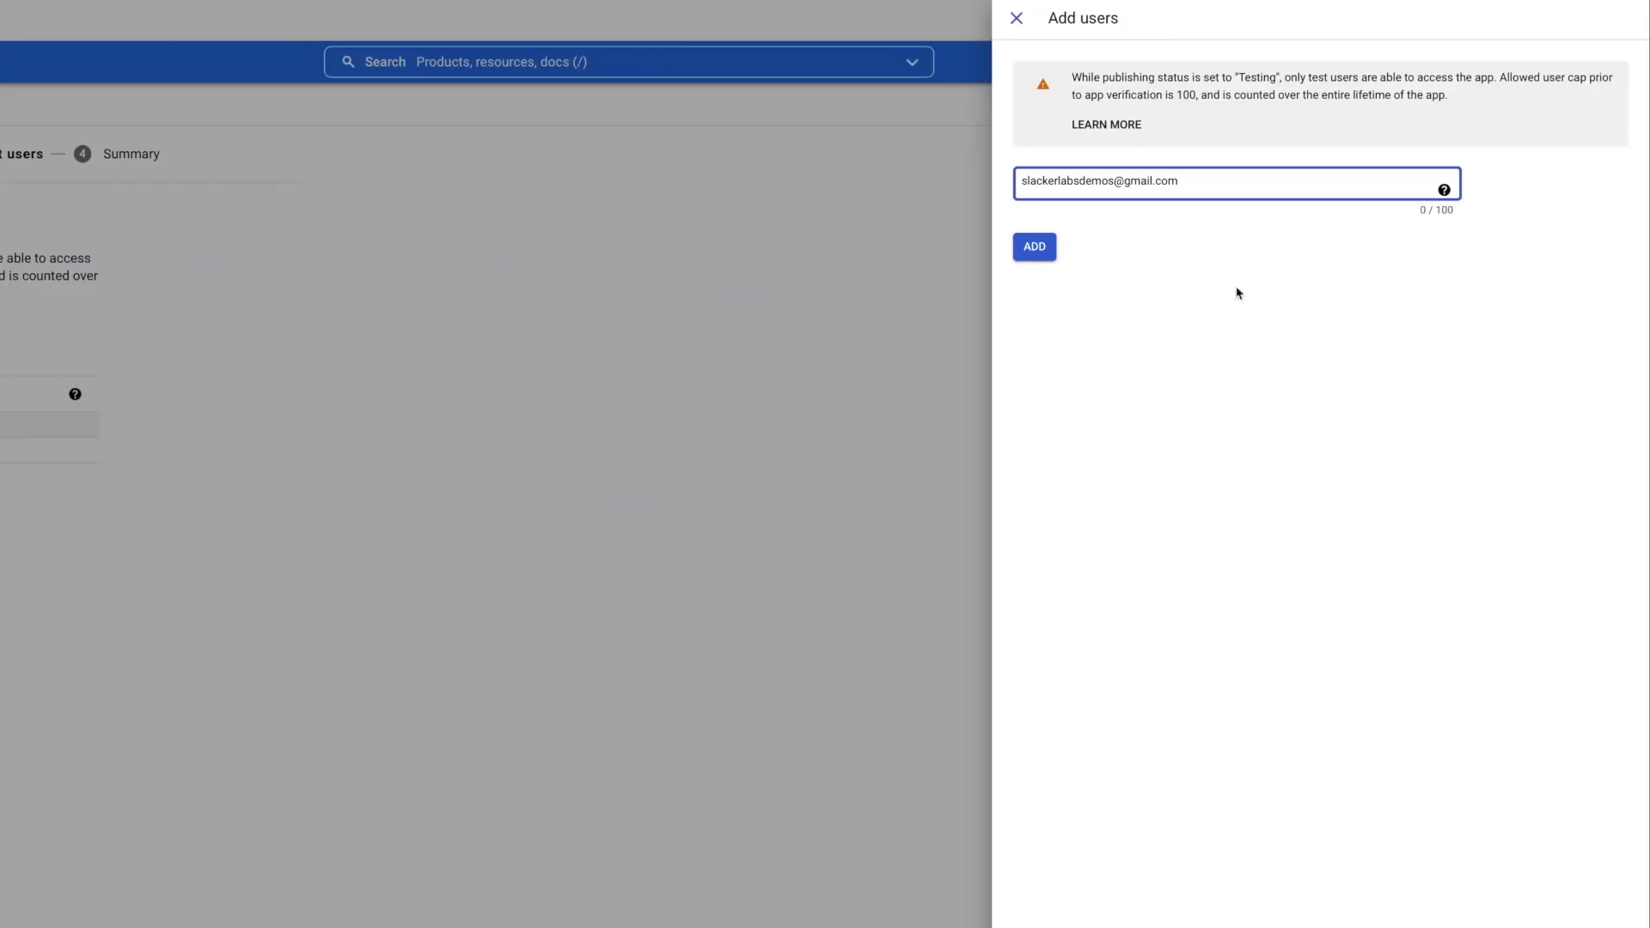
{"action": "key", "text": "Return"}
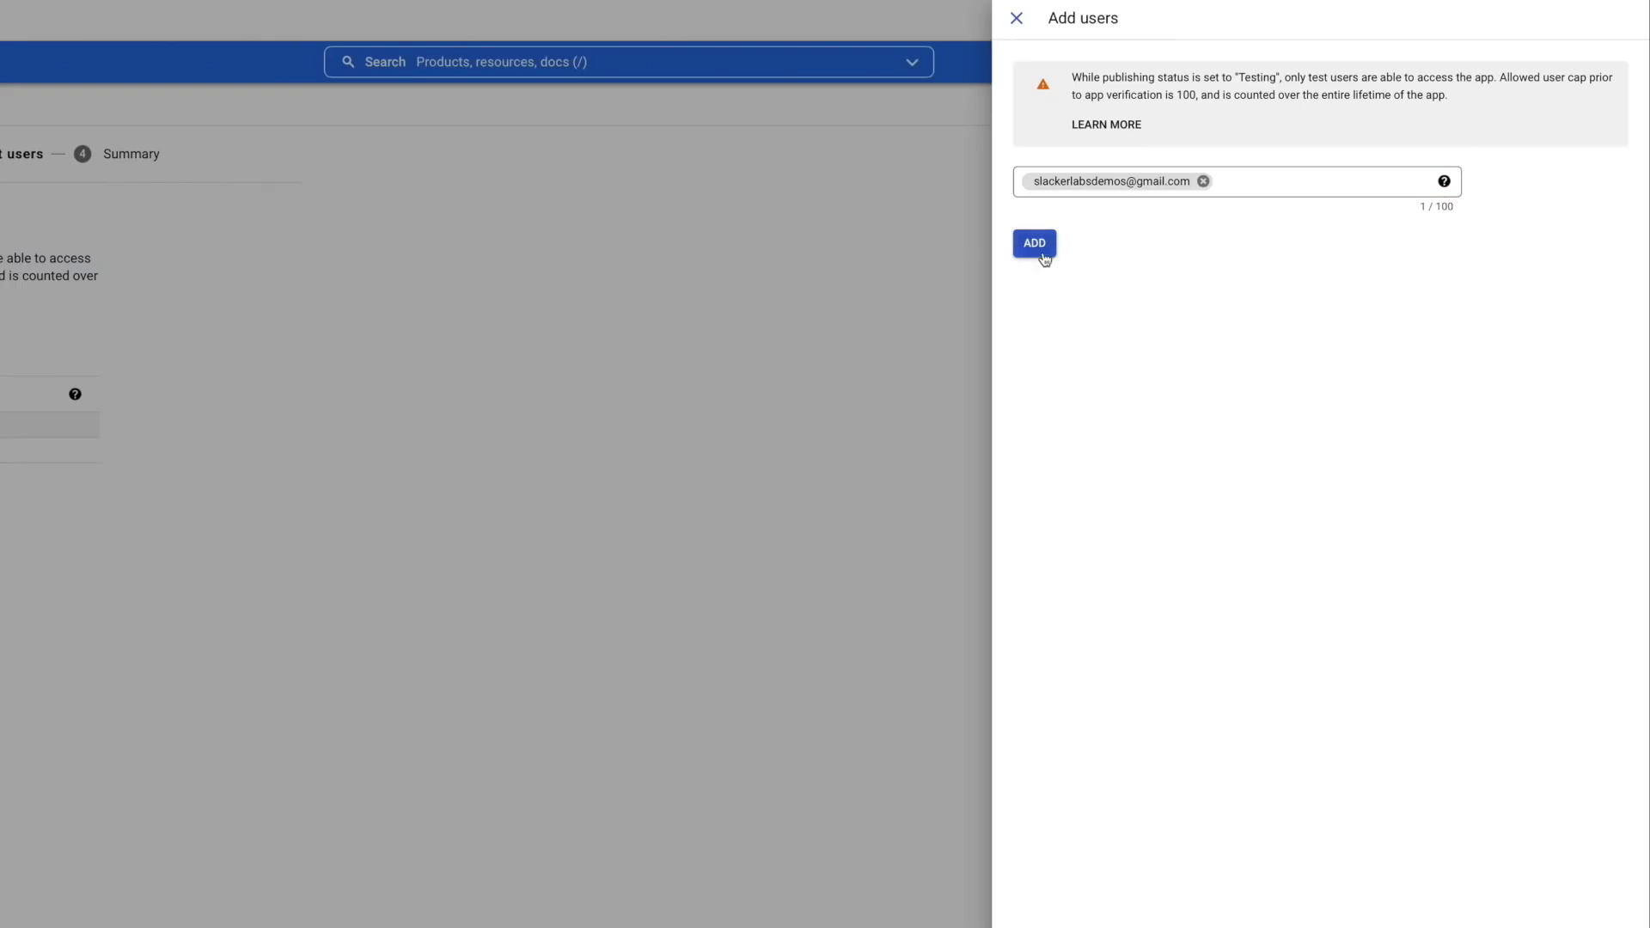
{"action": "left_click", "coordinate": [1037, 250]}
{"action": "left_click", "coordinate": [323, 502]}
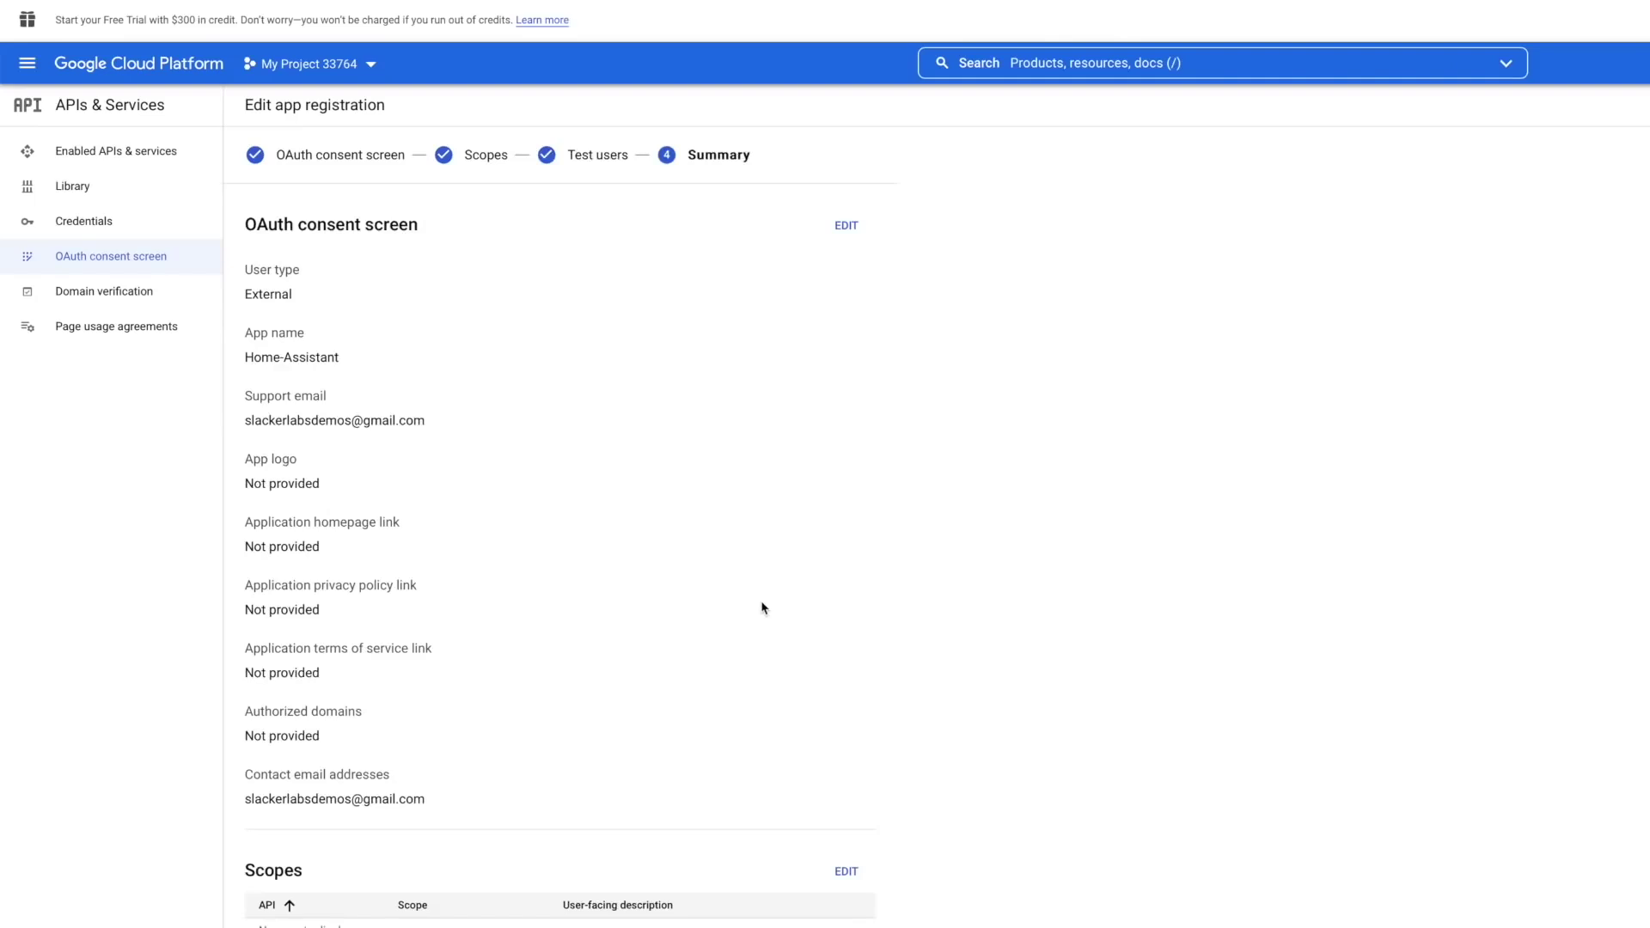
{"action": "scroll", "coordinate": [761, 608], "scroll_direction": "down", "scroll_amount": 1}
{"action": "left_click", "coordinate": [104, 227]}
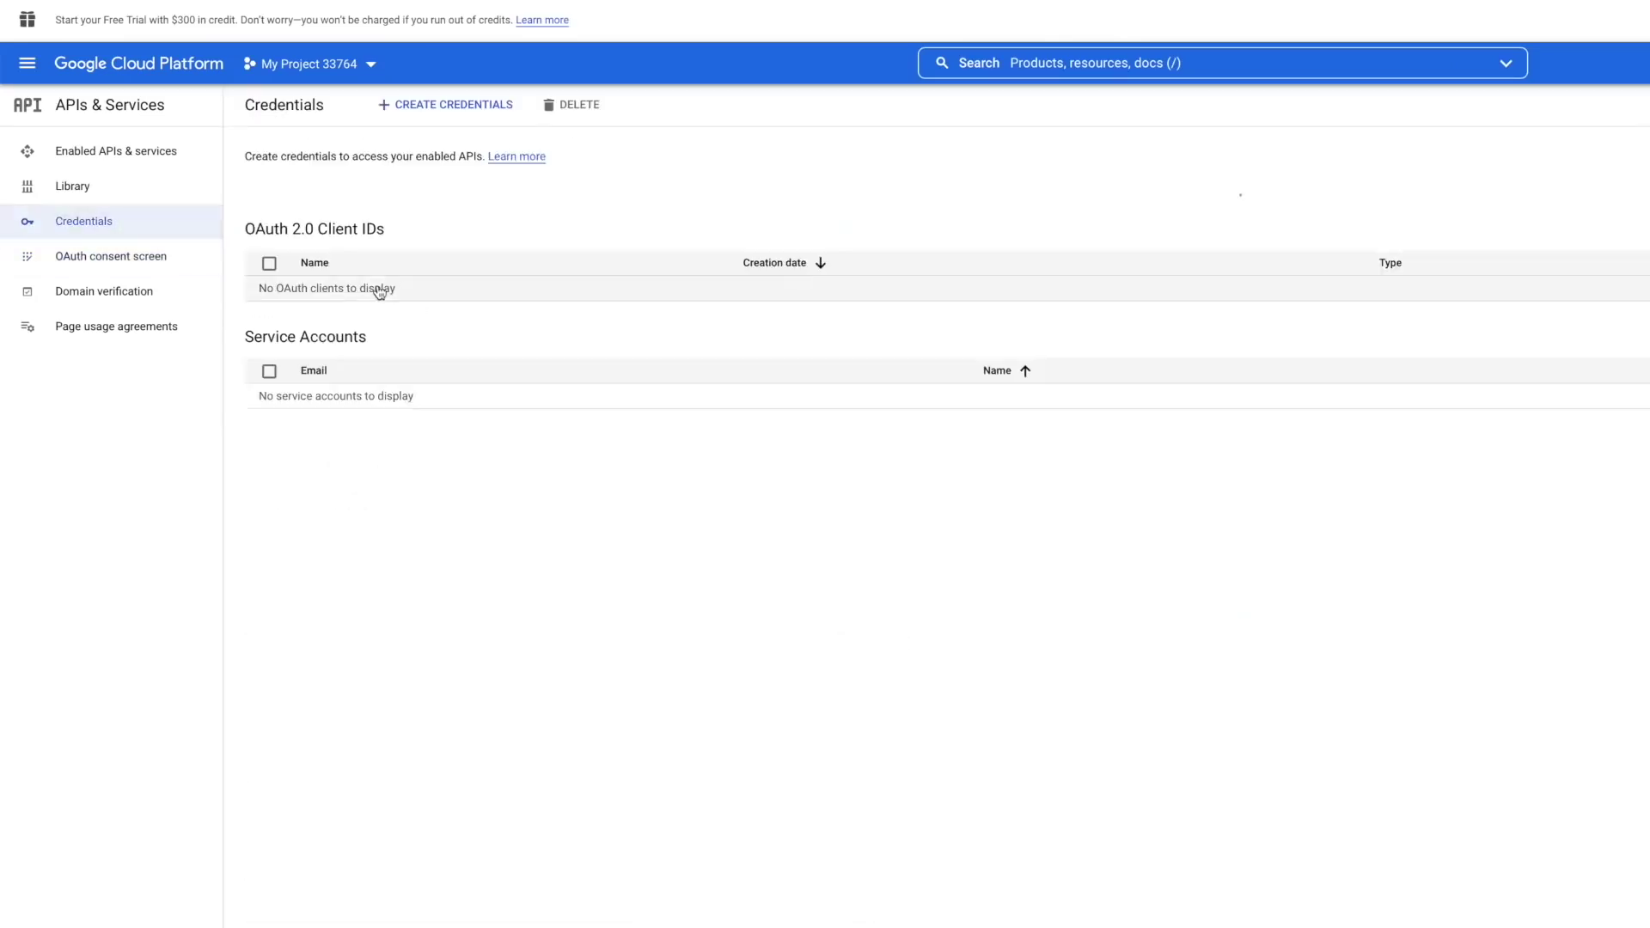
- Create a TVs and Limited Input OAuth client ID named 'Home Assistant Credentials'
{"action": "left_click", "coordinate": [454, 112]}
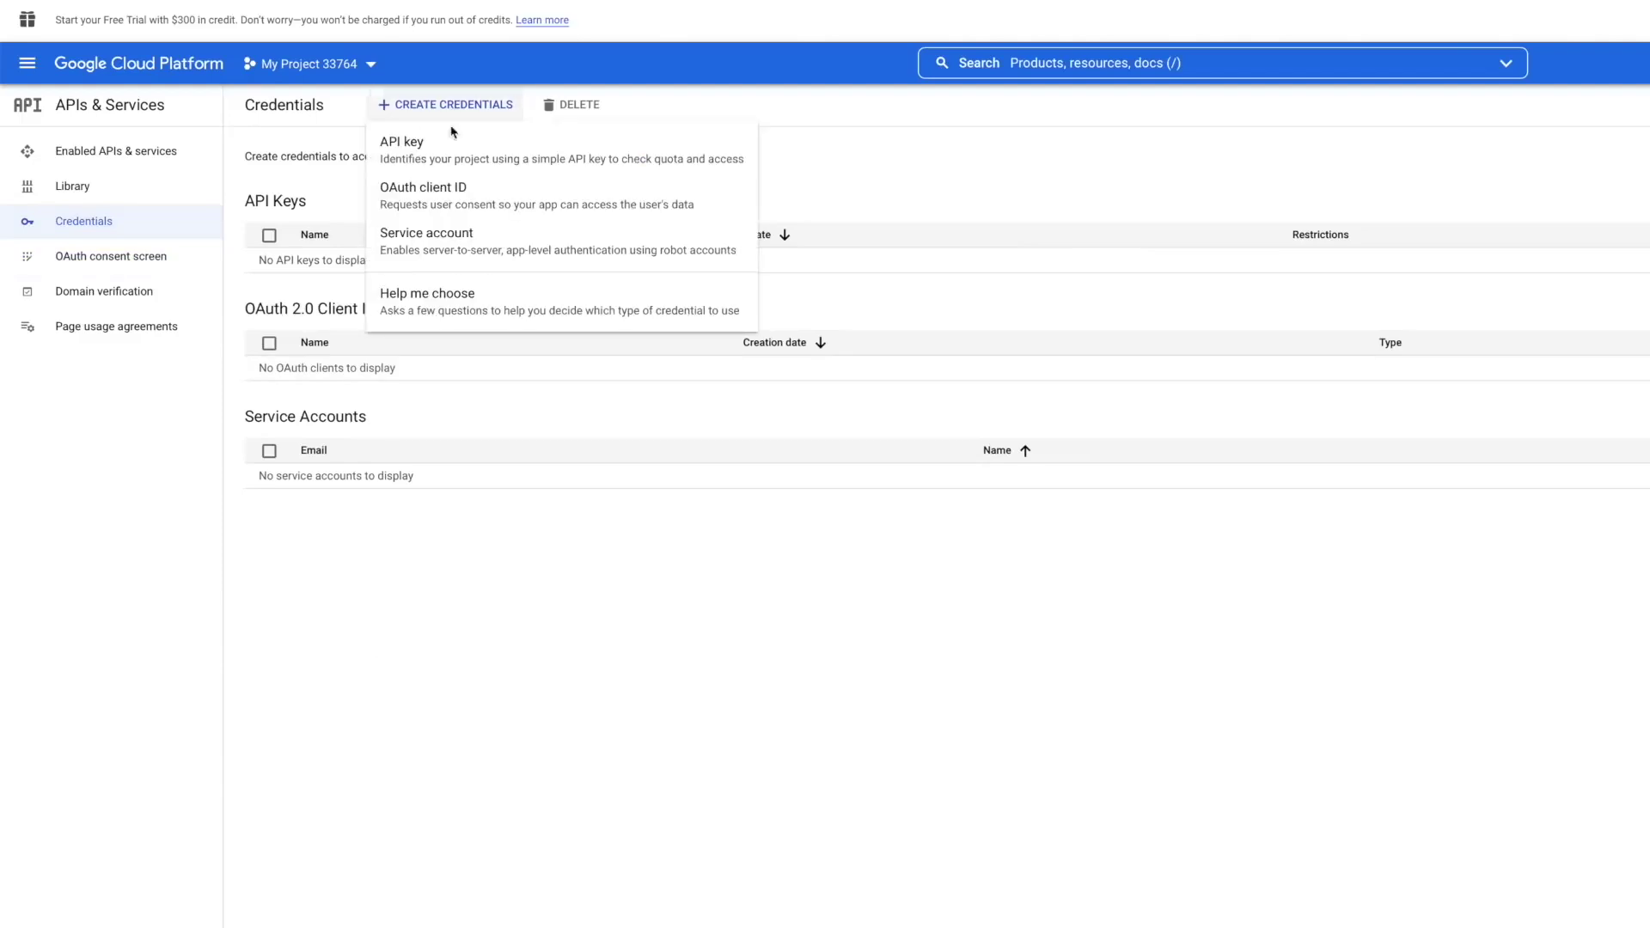
{"action": "left_click", "coordinate": [436, 196]}
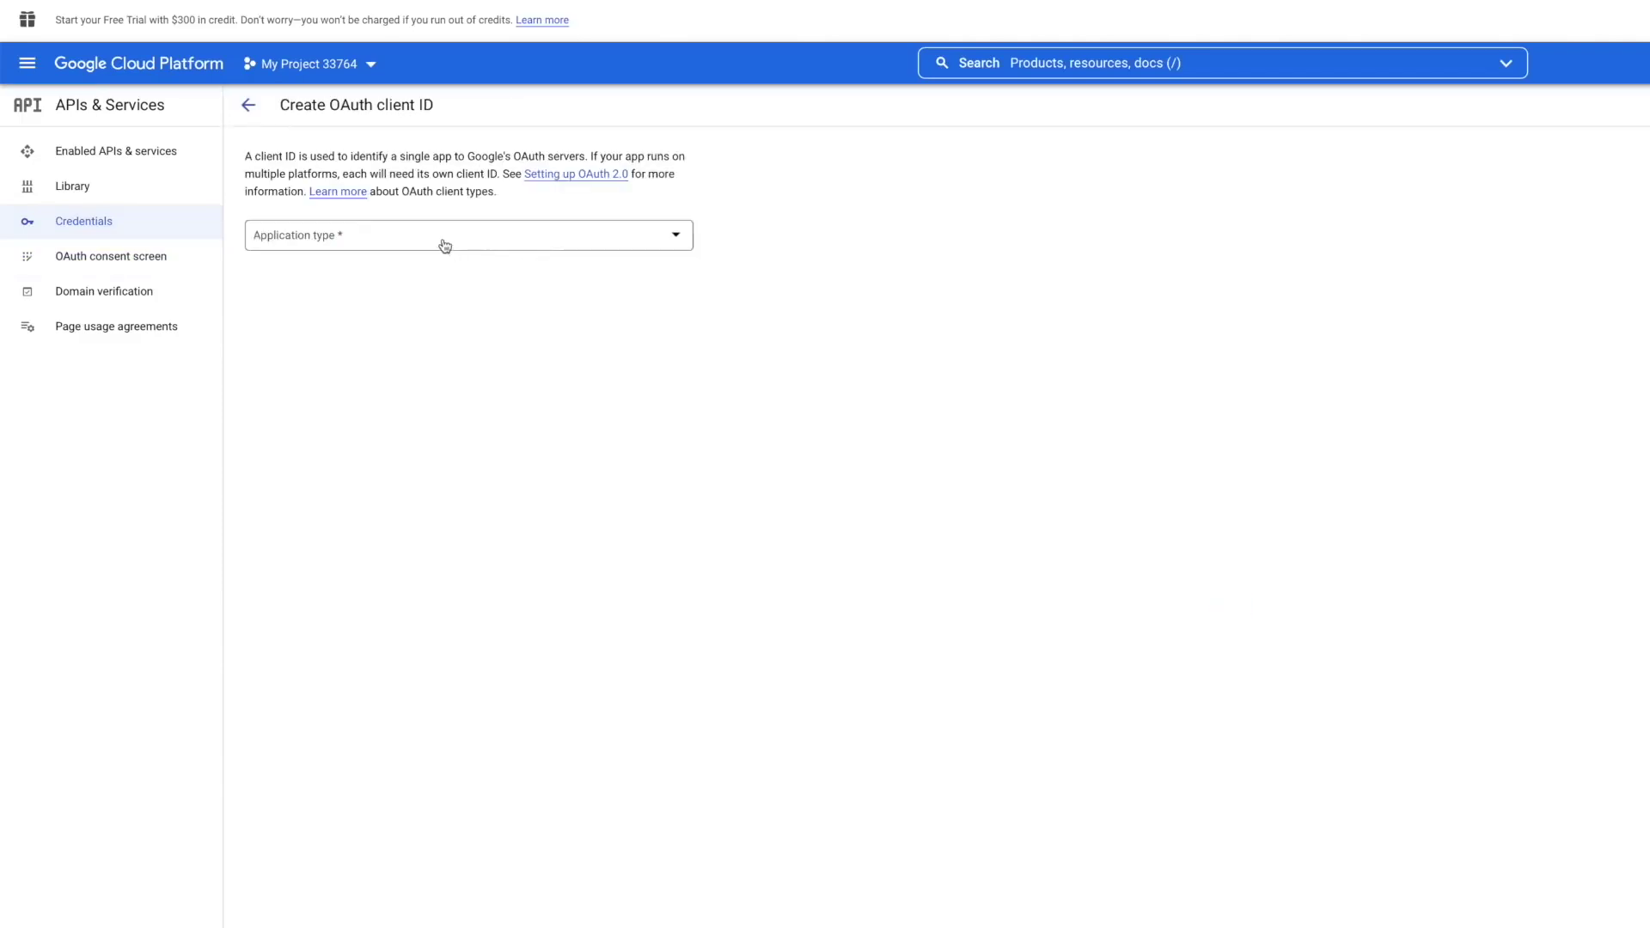
{"action": "left_click", "coordinate": [443, 244]}
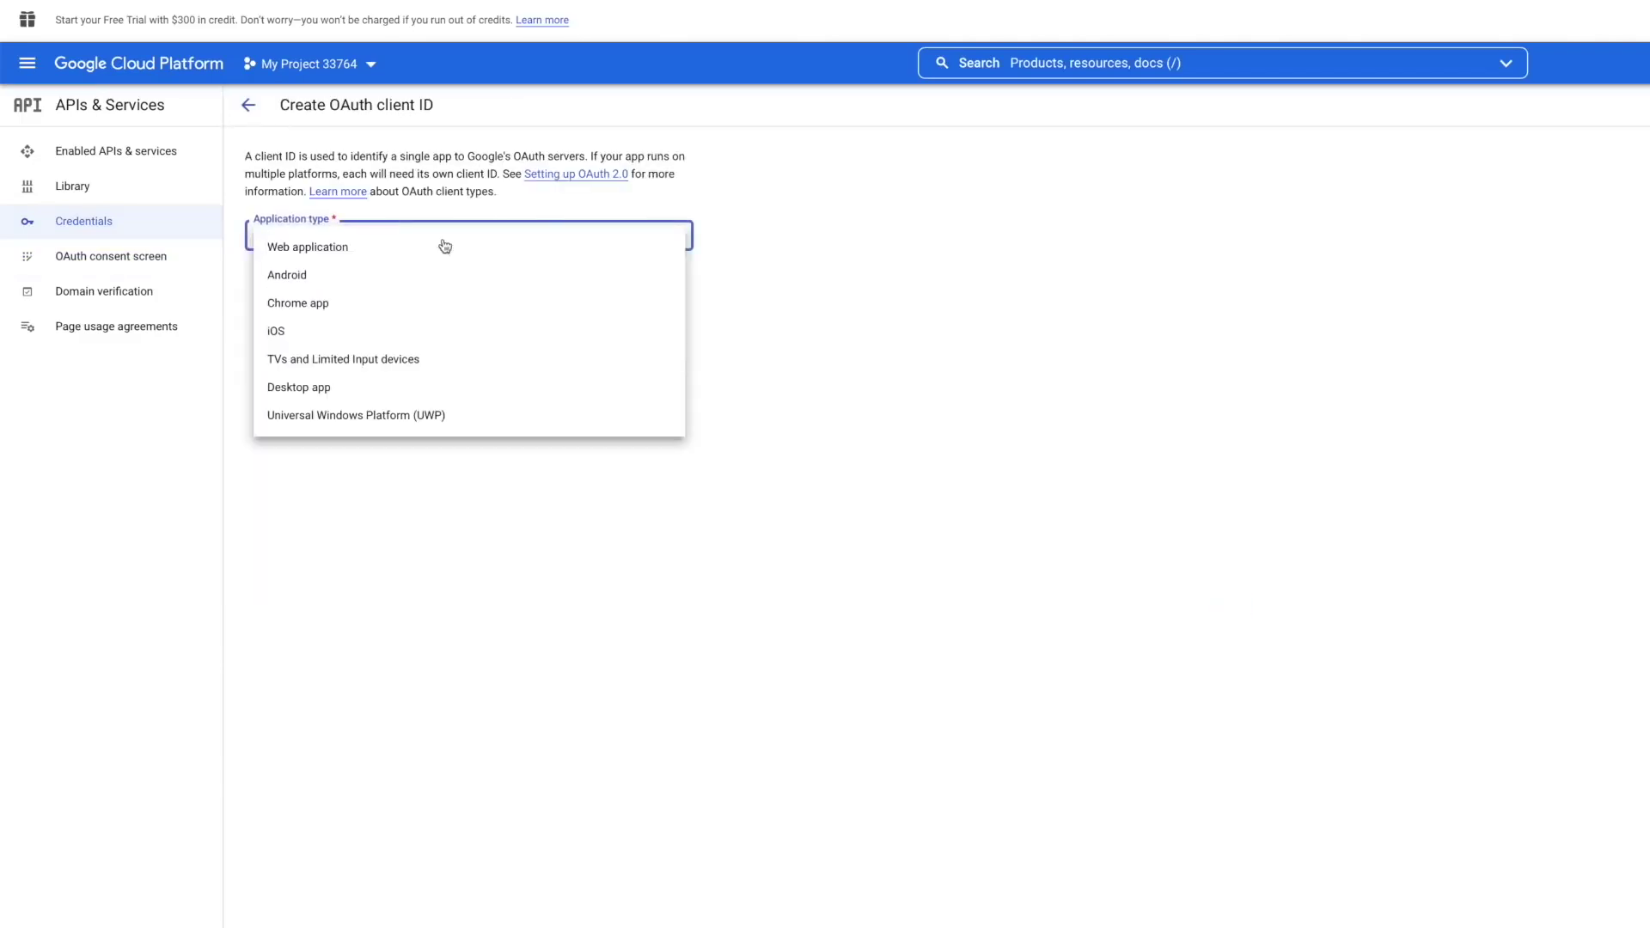
{"action": "left_click", "coordinate": [388, 359]}
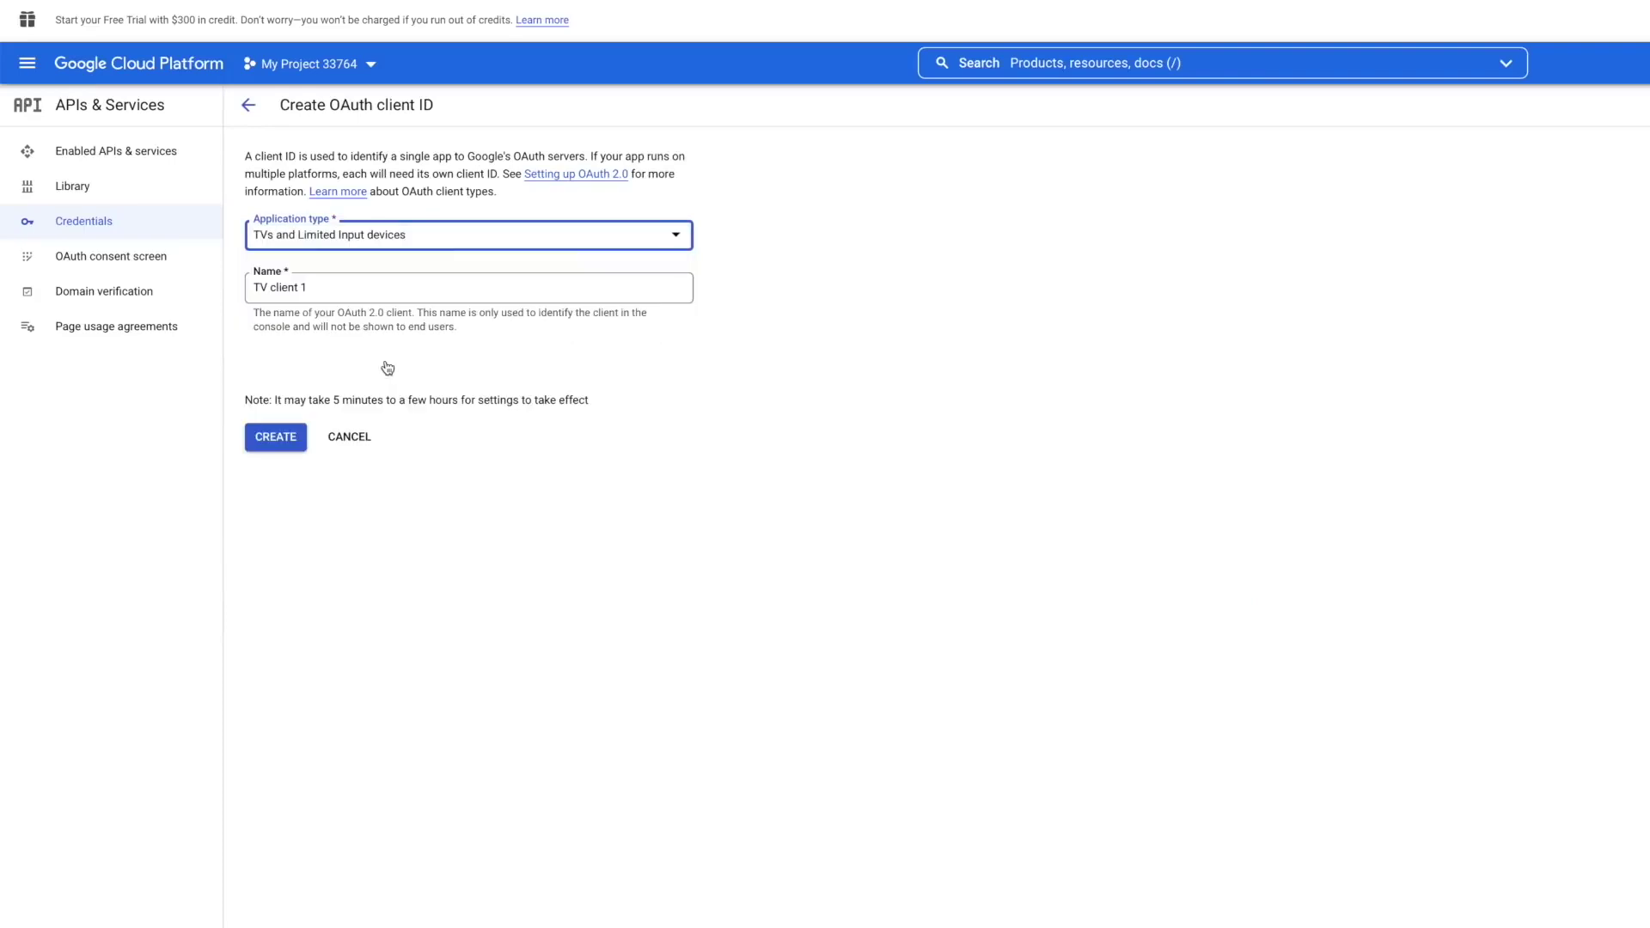
{"action": "triple_click", "coordinate": [332, 287]}
{"action": "type", "text": "Home Assistant Credentials"}
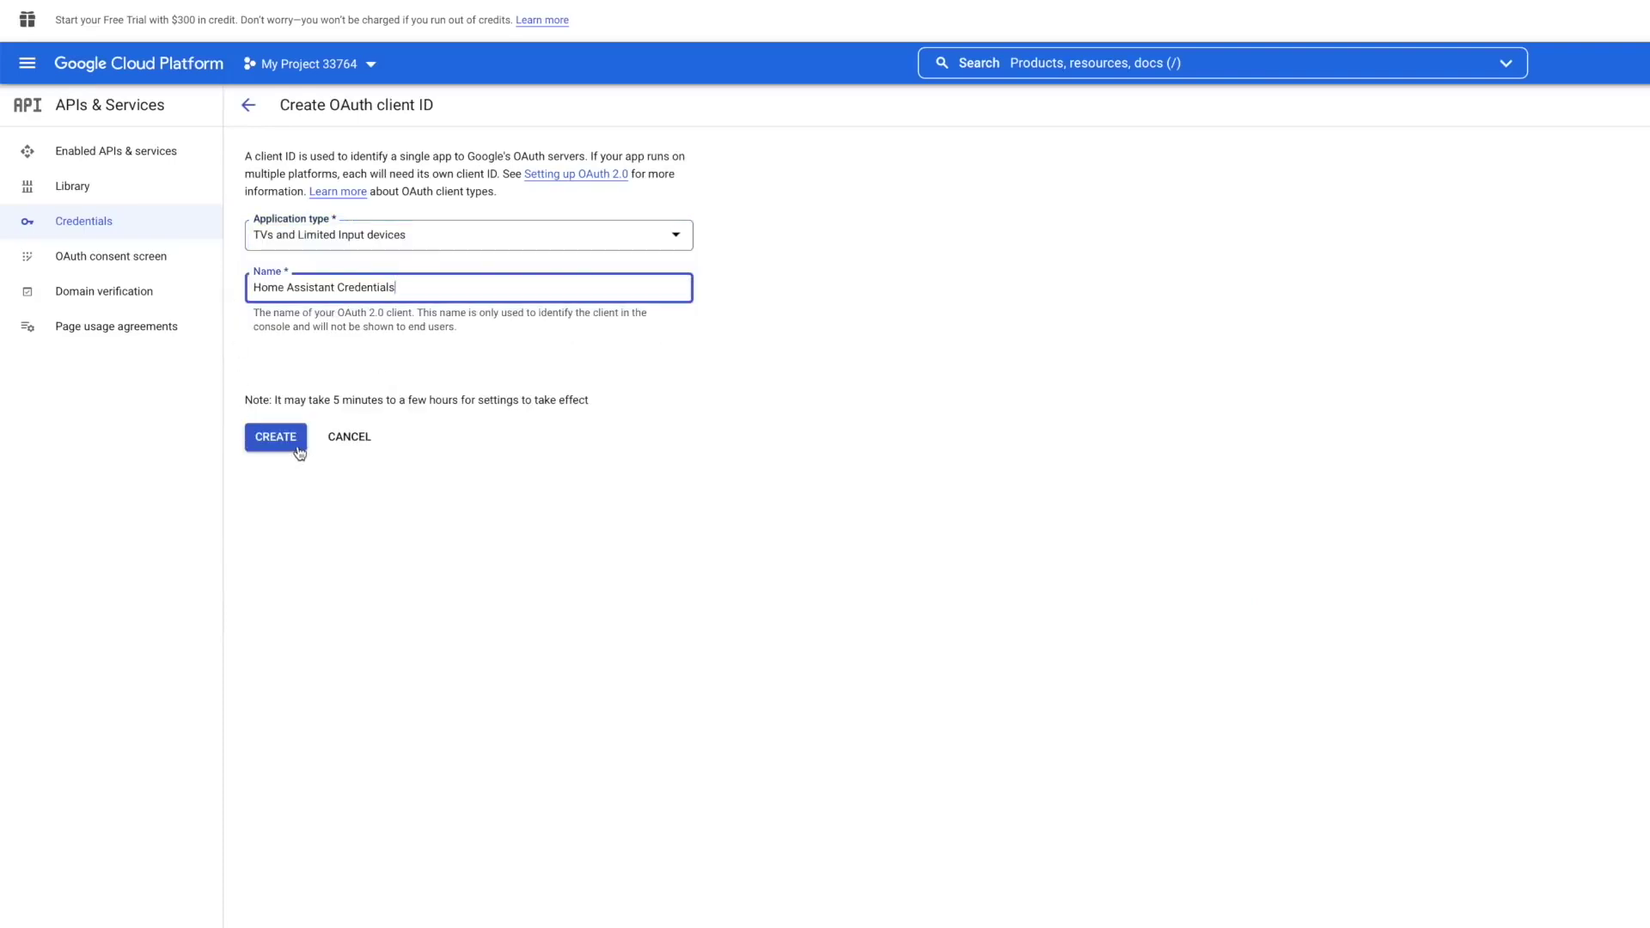
{"action": "left_click", "coordinate": [276, 438]}
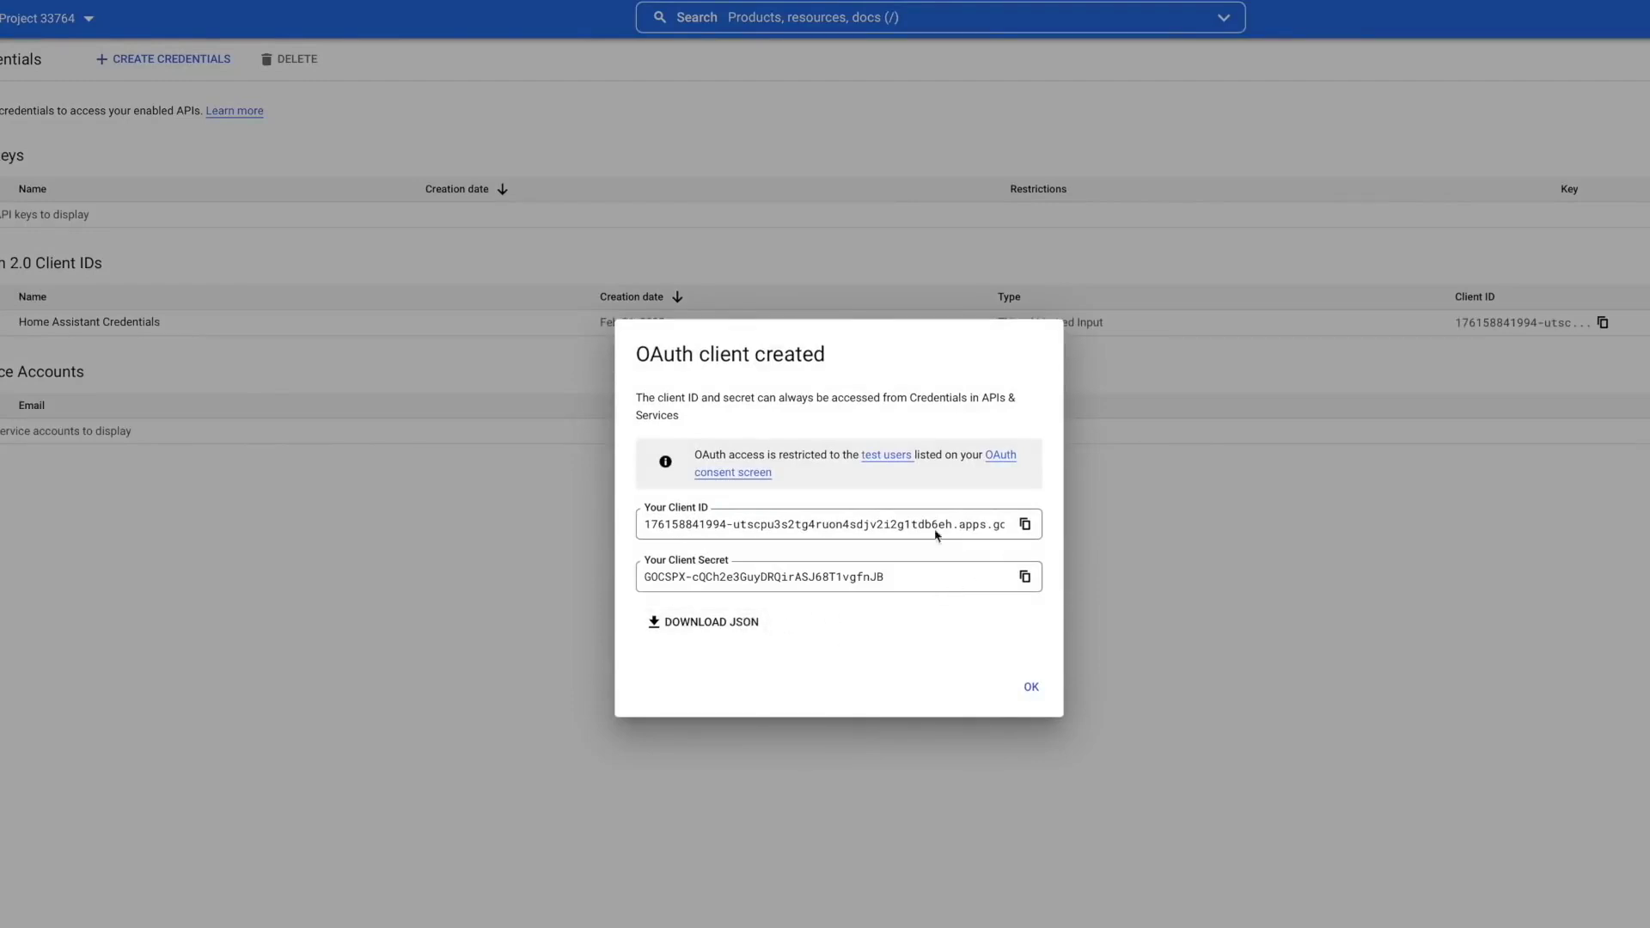
- Download the new client's credentials as JSON and close the confirmation
{"action": "left_click", "coordinate": [743, 625]}
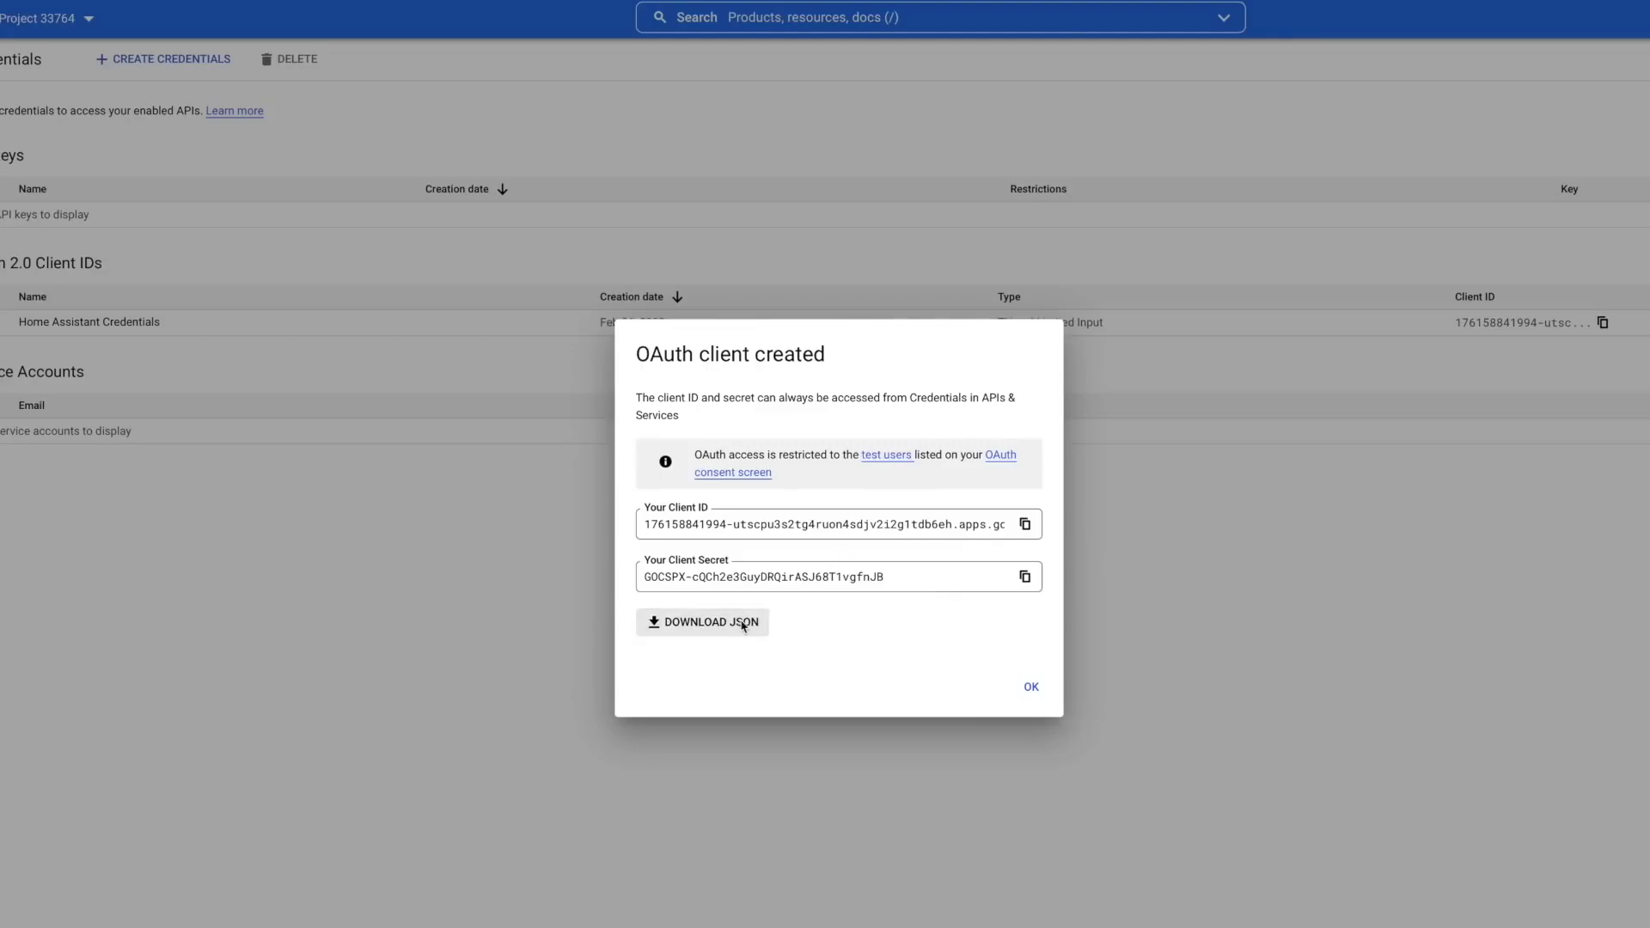
{"action": "left_click", "coordinate": [1004, 551]}
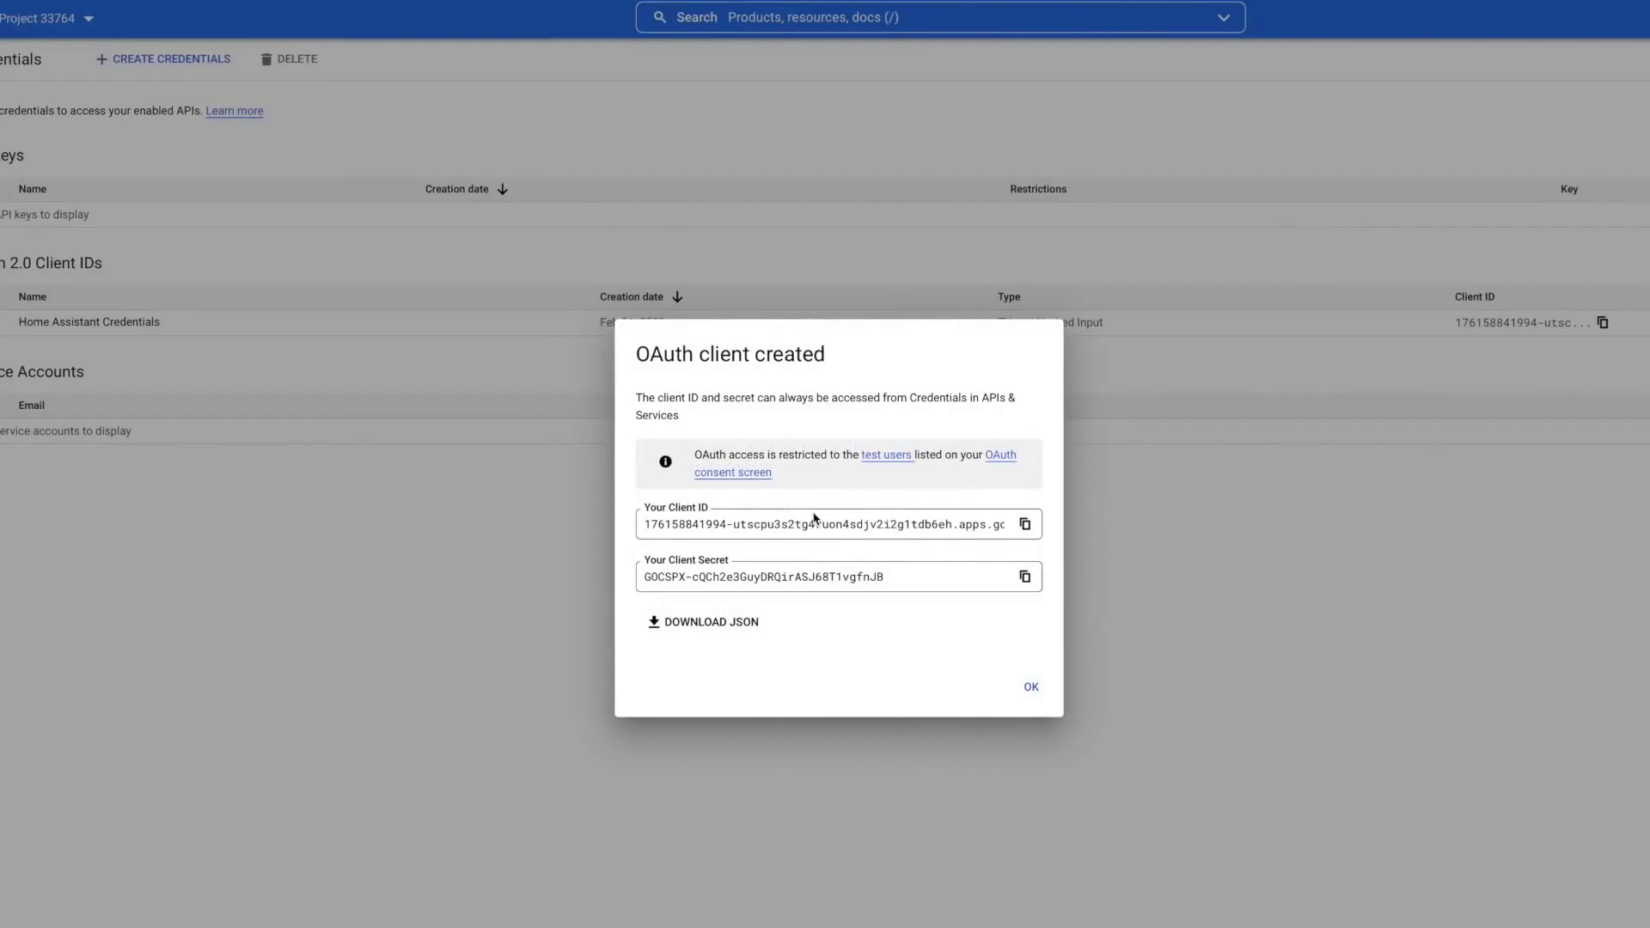
{"action": "left_click", "coordinate": [1030, 686]}
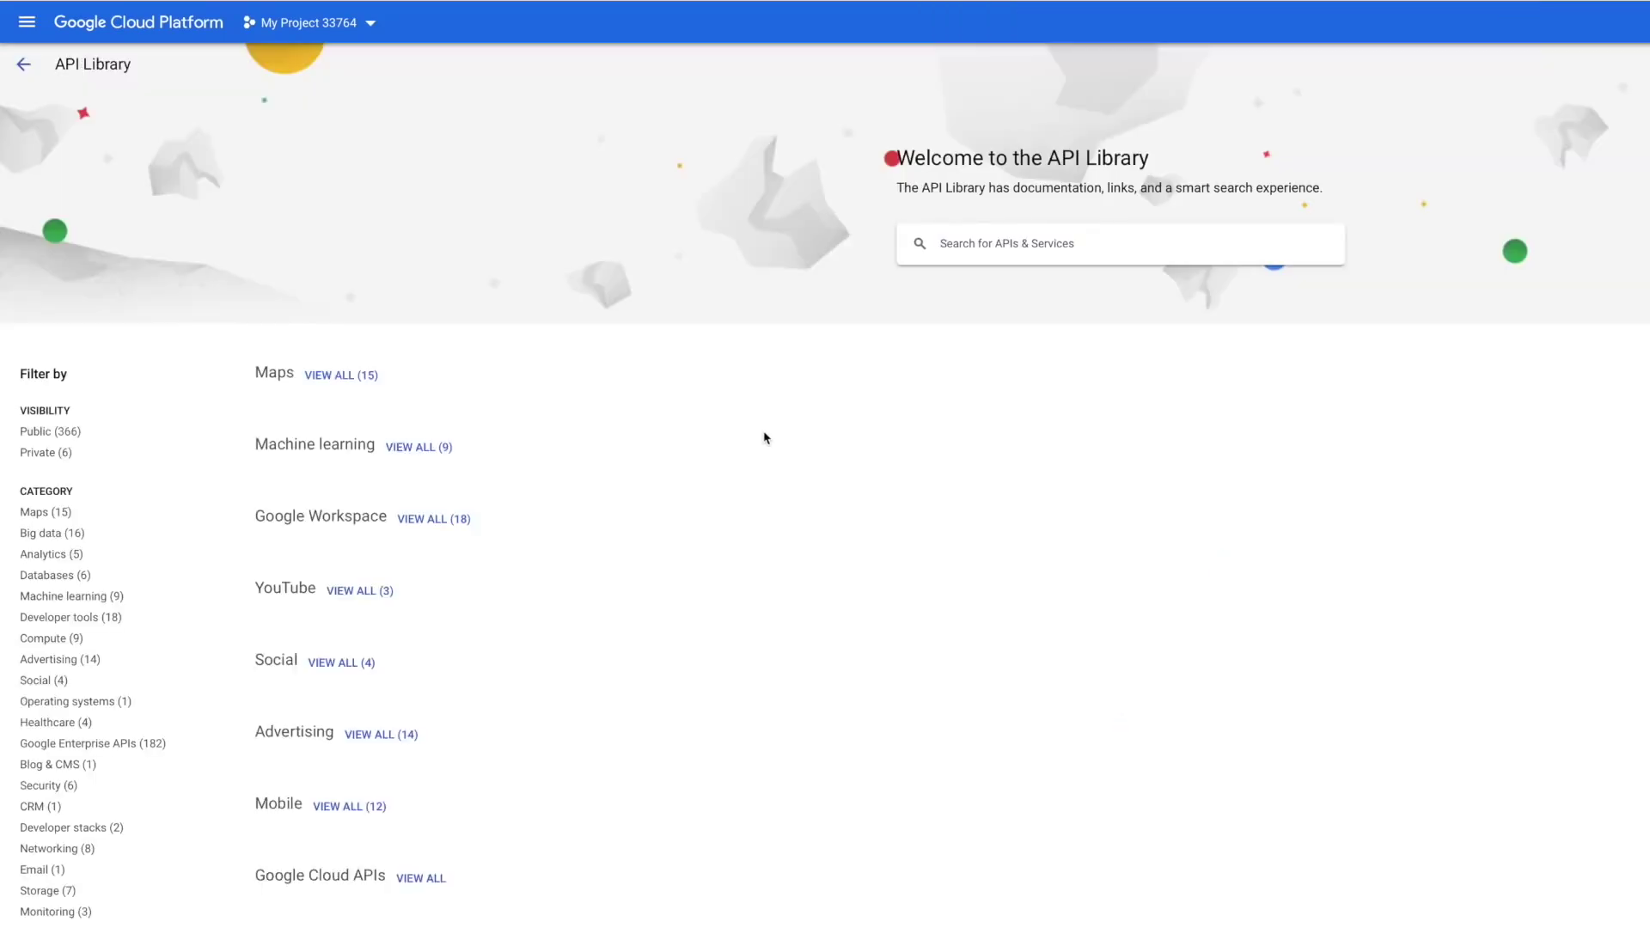
- Search the API Library for 'Calendar'
{"action": "left_click", "coordinate": [1036, 242]}
{"action": "type", "text": "Calend"}
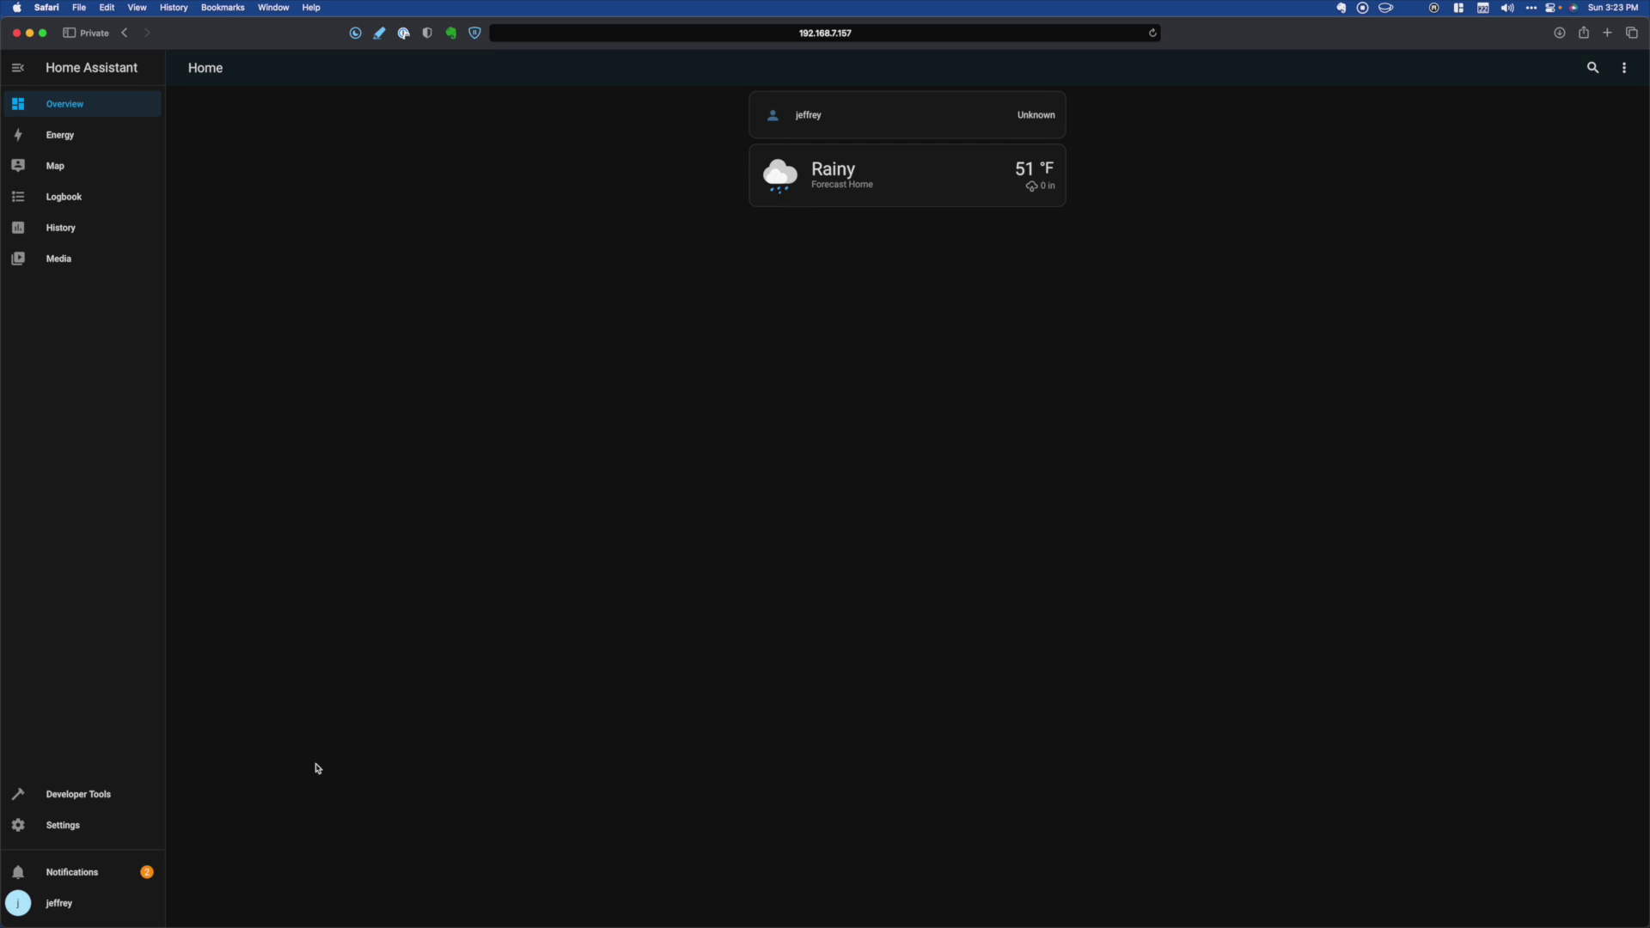
- Start adding the Google Calendar integration from Devices & Services, searching 'goo'
{"action": "left_click", "coordinate": [96, 832]}
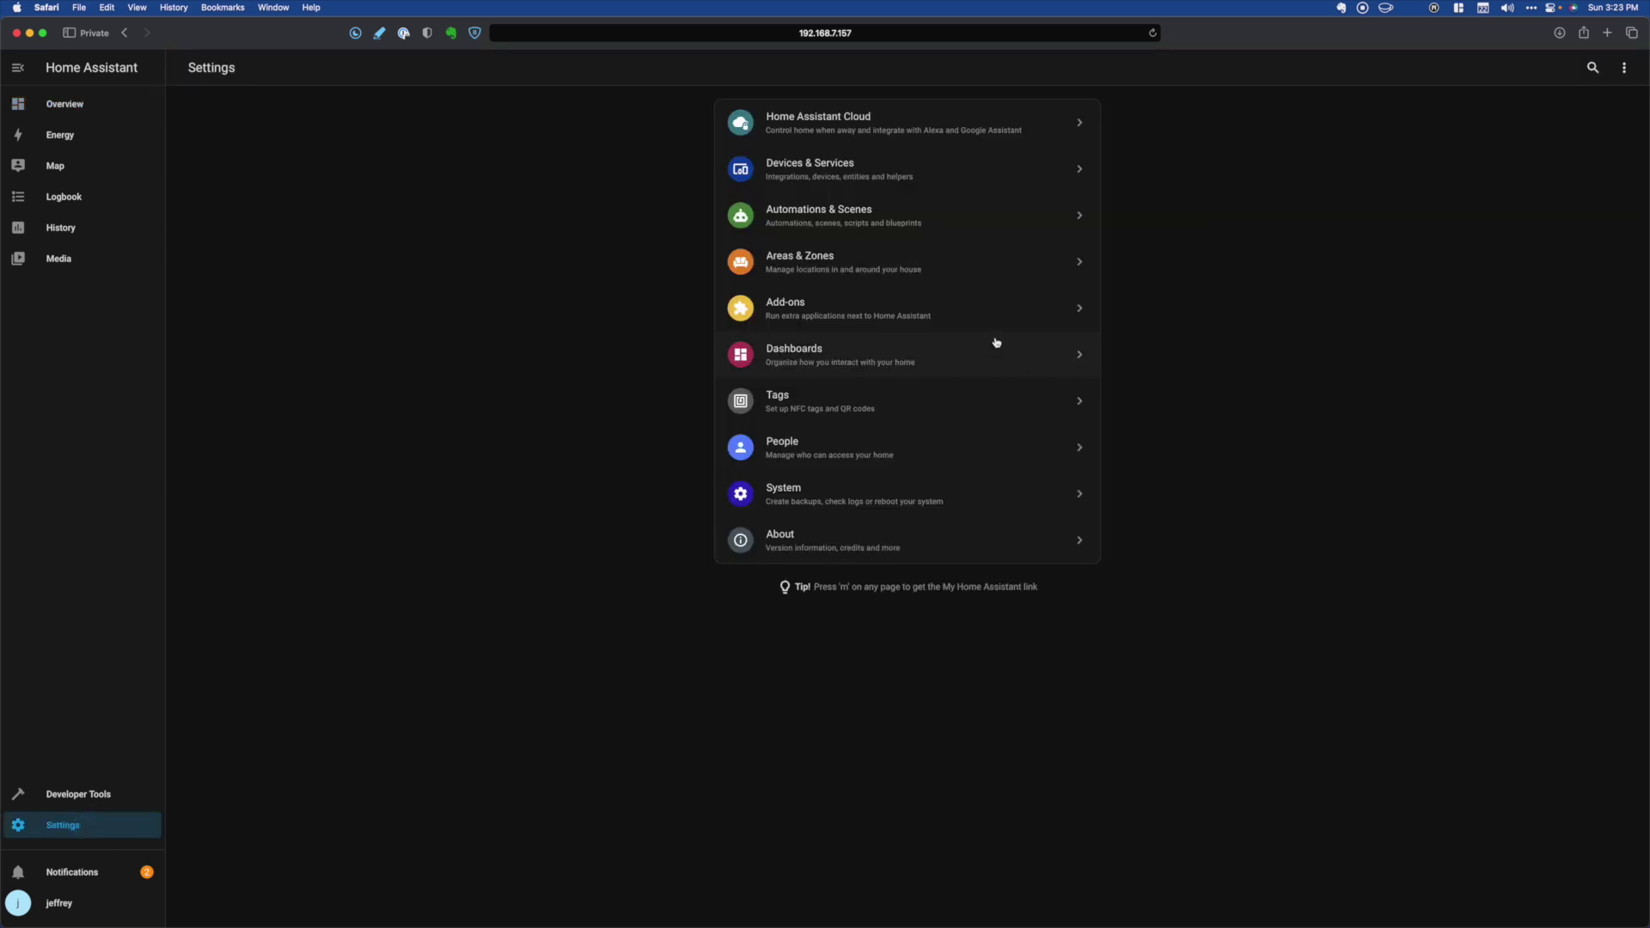
{"action": "left_click", "coordinate": [877, 177]}
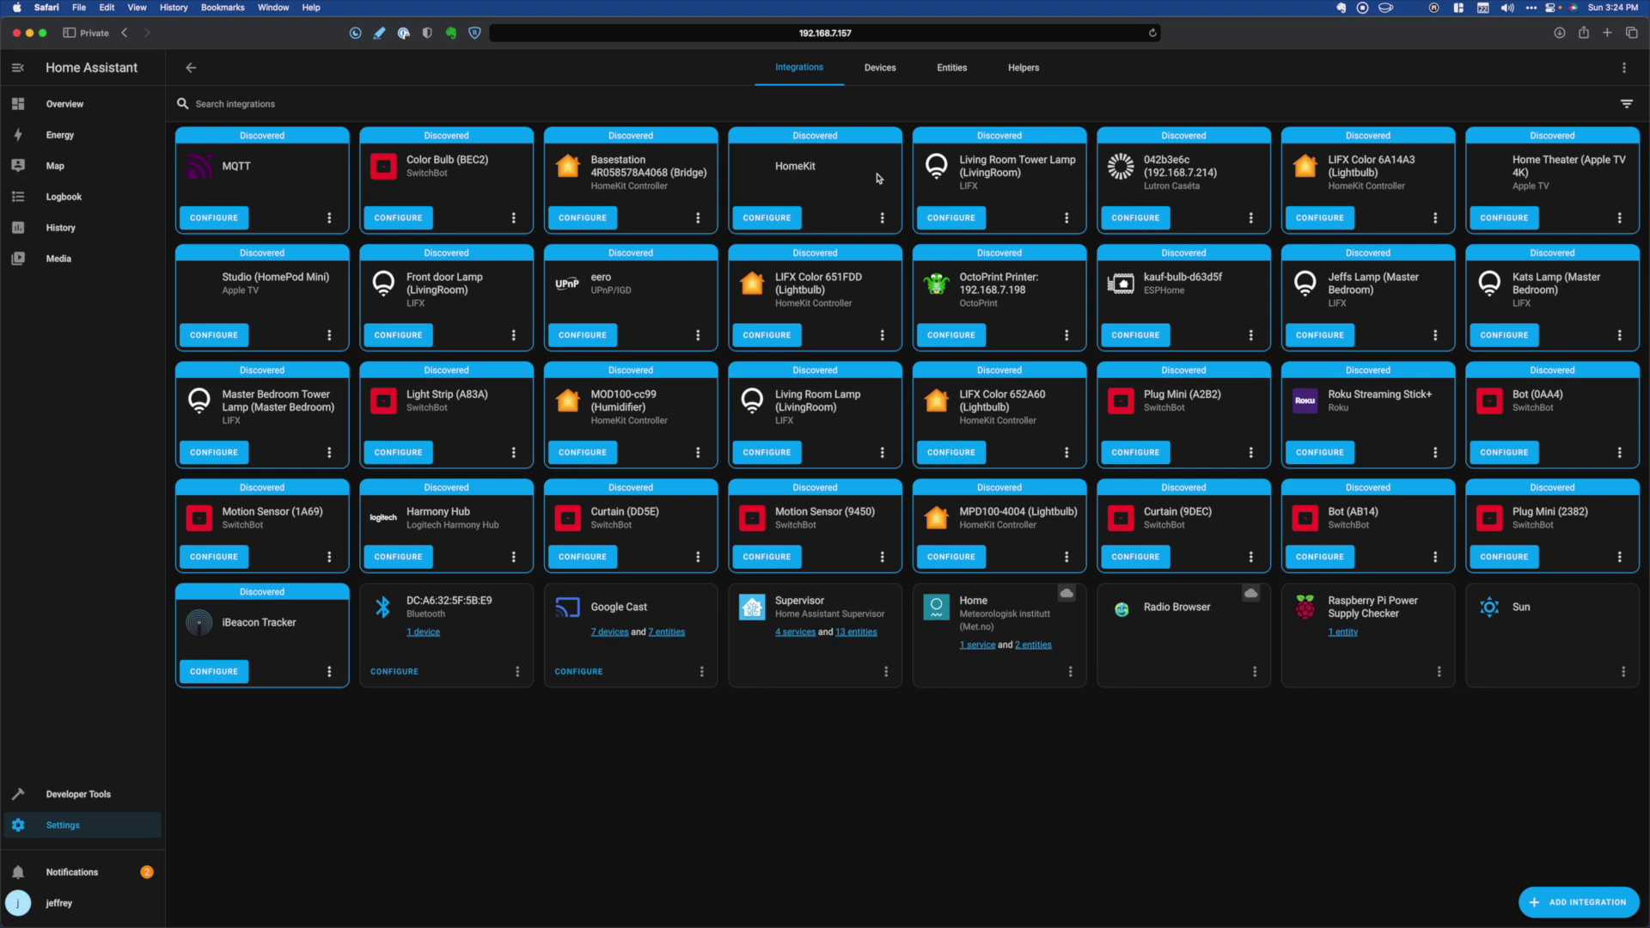
{"action": "left_click", "coordinate": [1577, 905]}
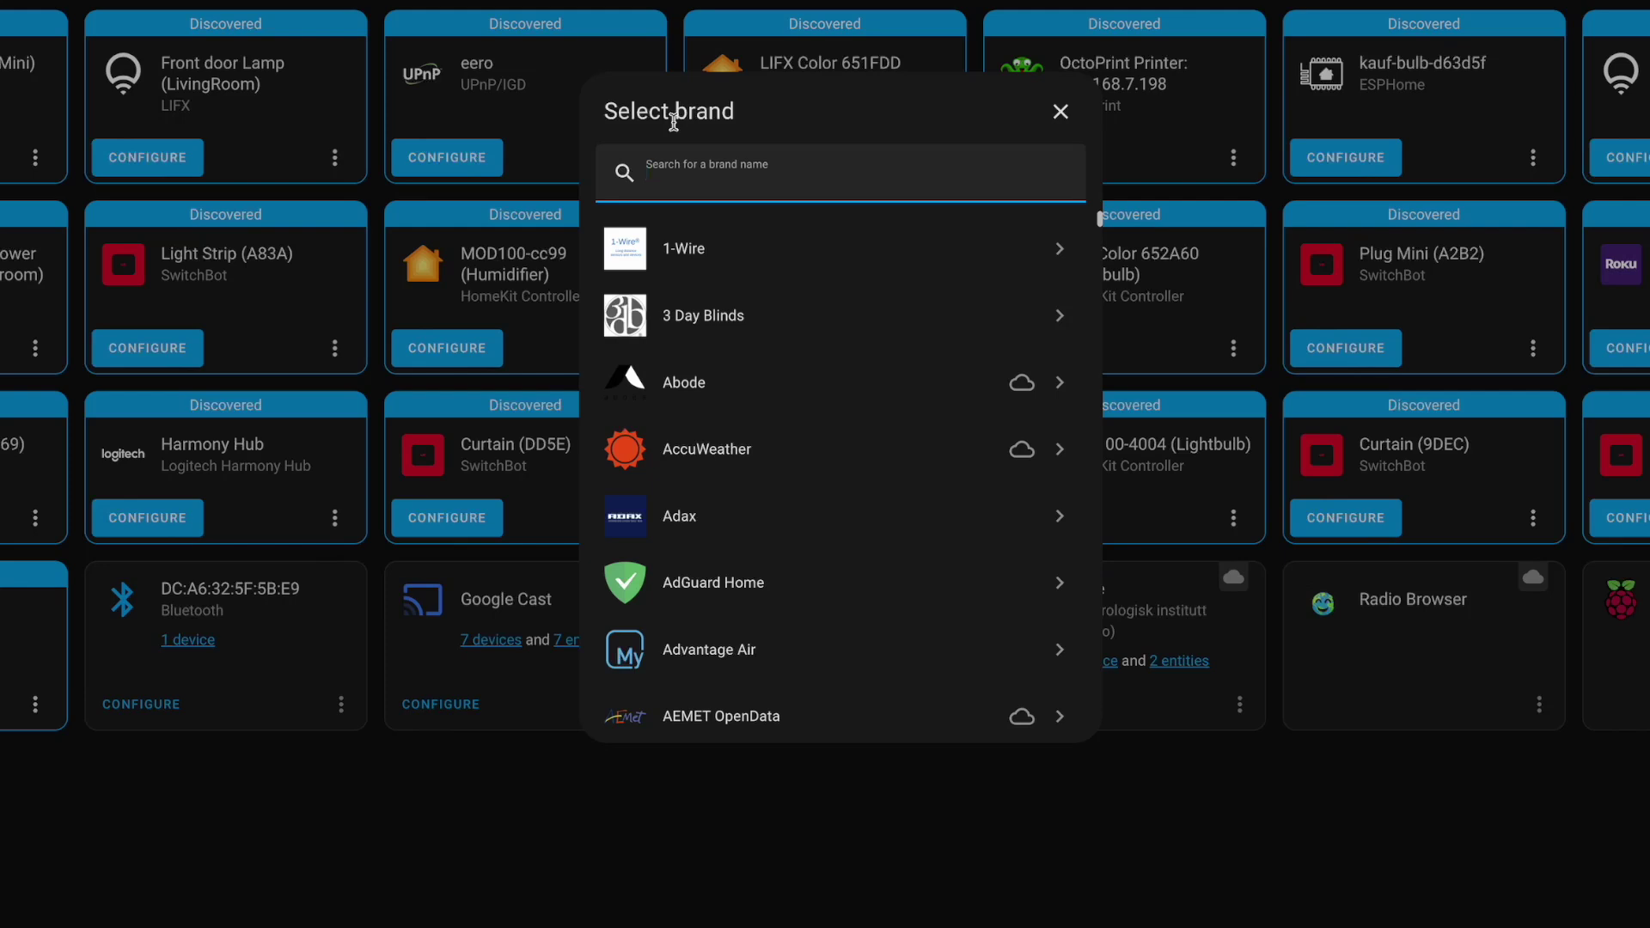
{"action": "type", "text": "goo"}
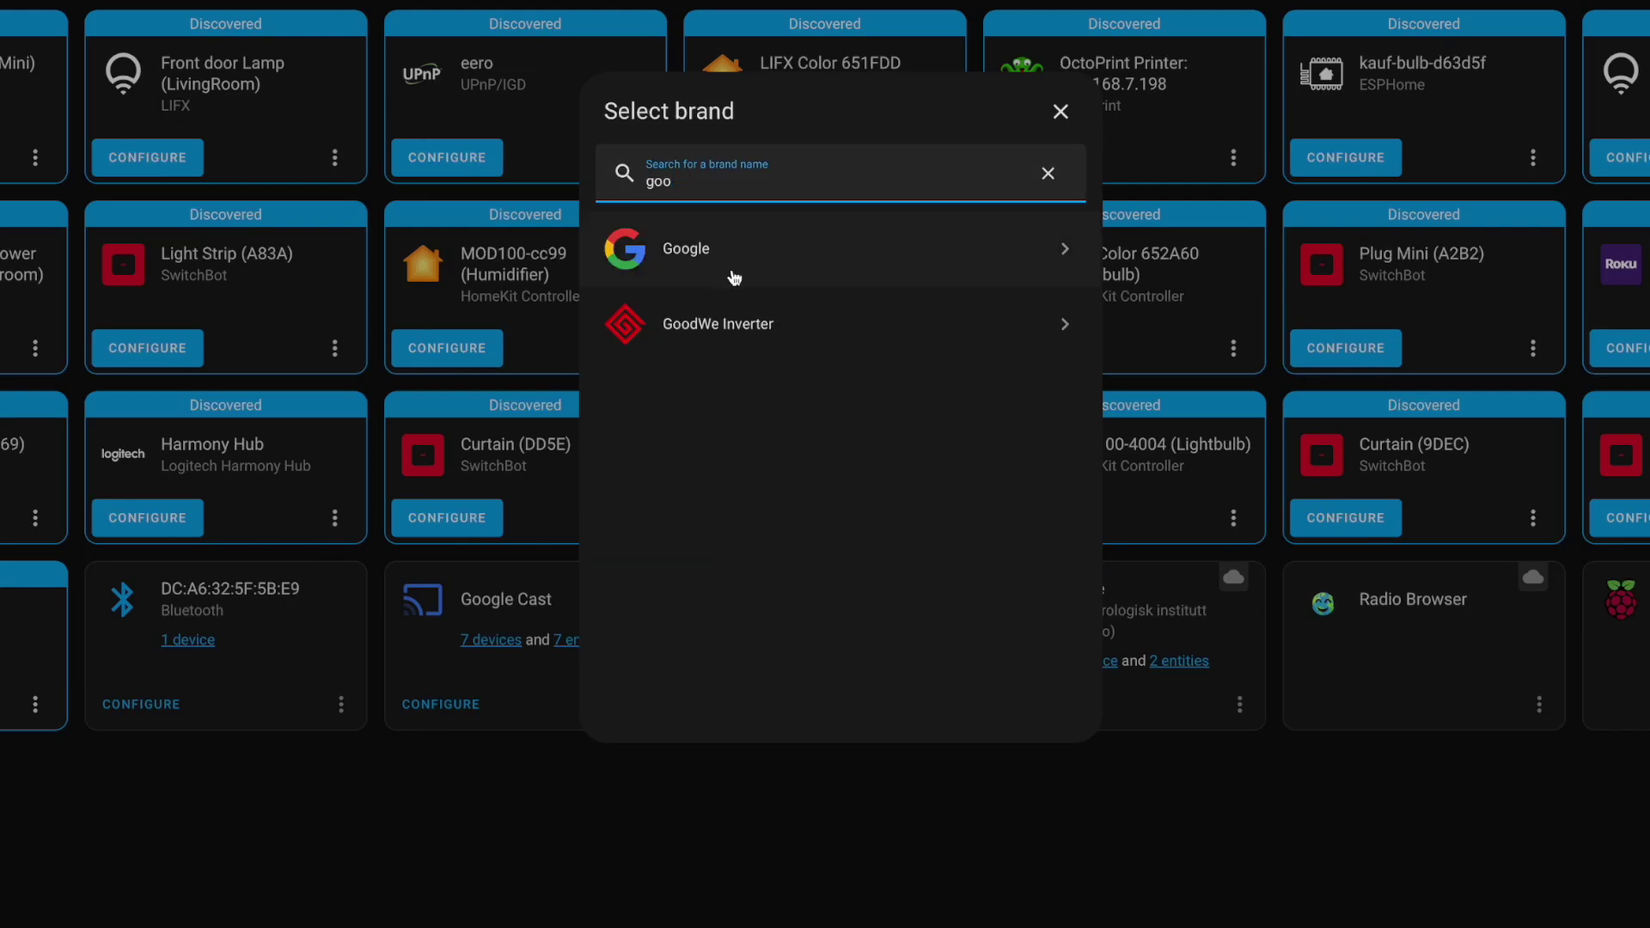
{"action": "left_click", "coordinate": [739, 263]}
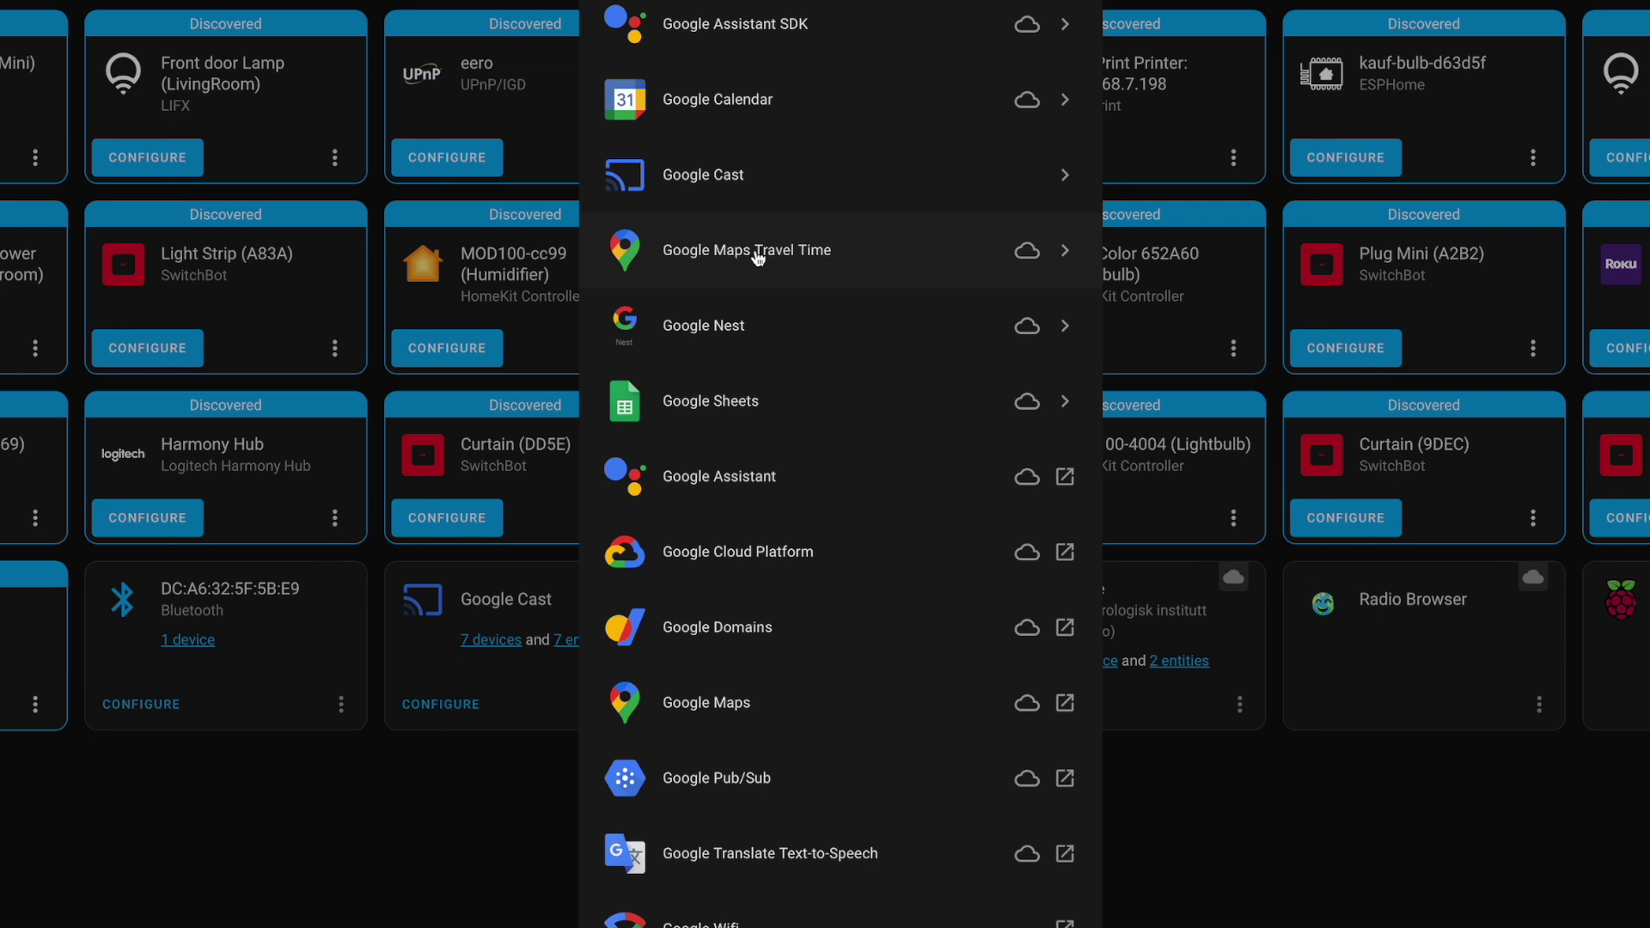
{"action": "left_click", "coordinate": [769, 101]}
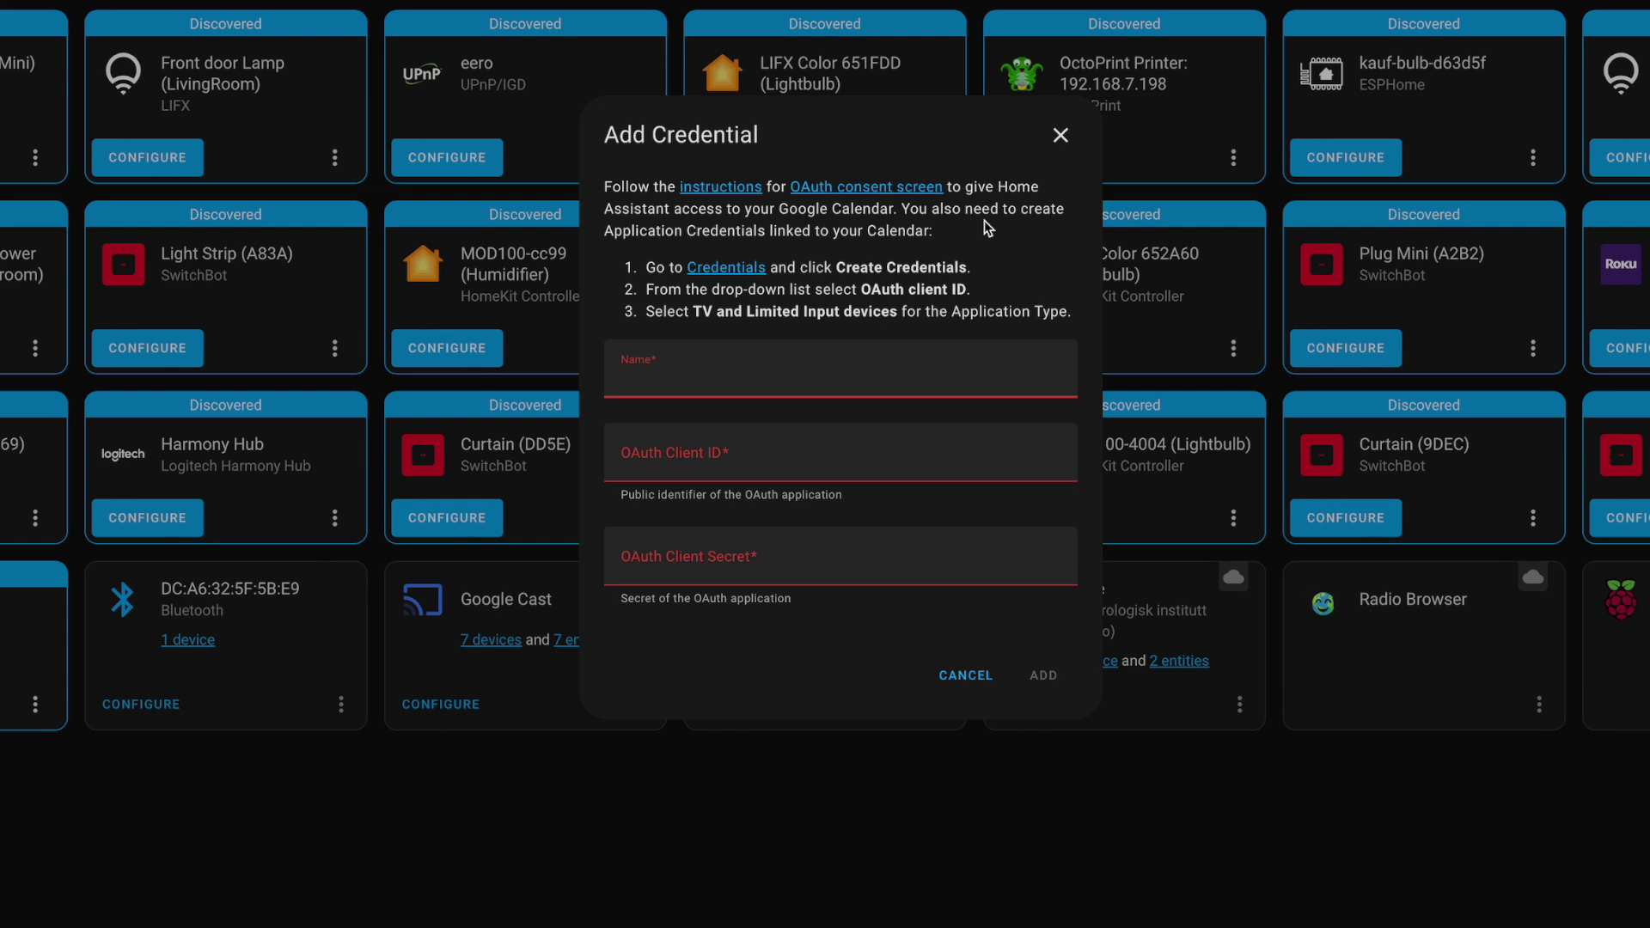
- Add an application credential named SlackerDemos with the OAuth client ID and secret
{"action": "type", "text": "SlackerDemos"}
{"action": "key", "text": "Tab"}
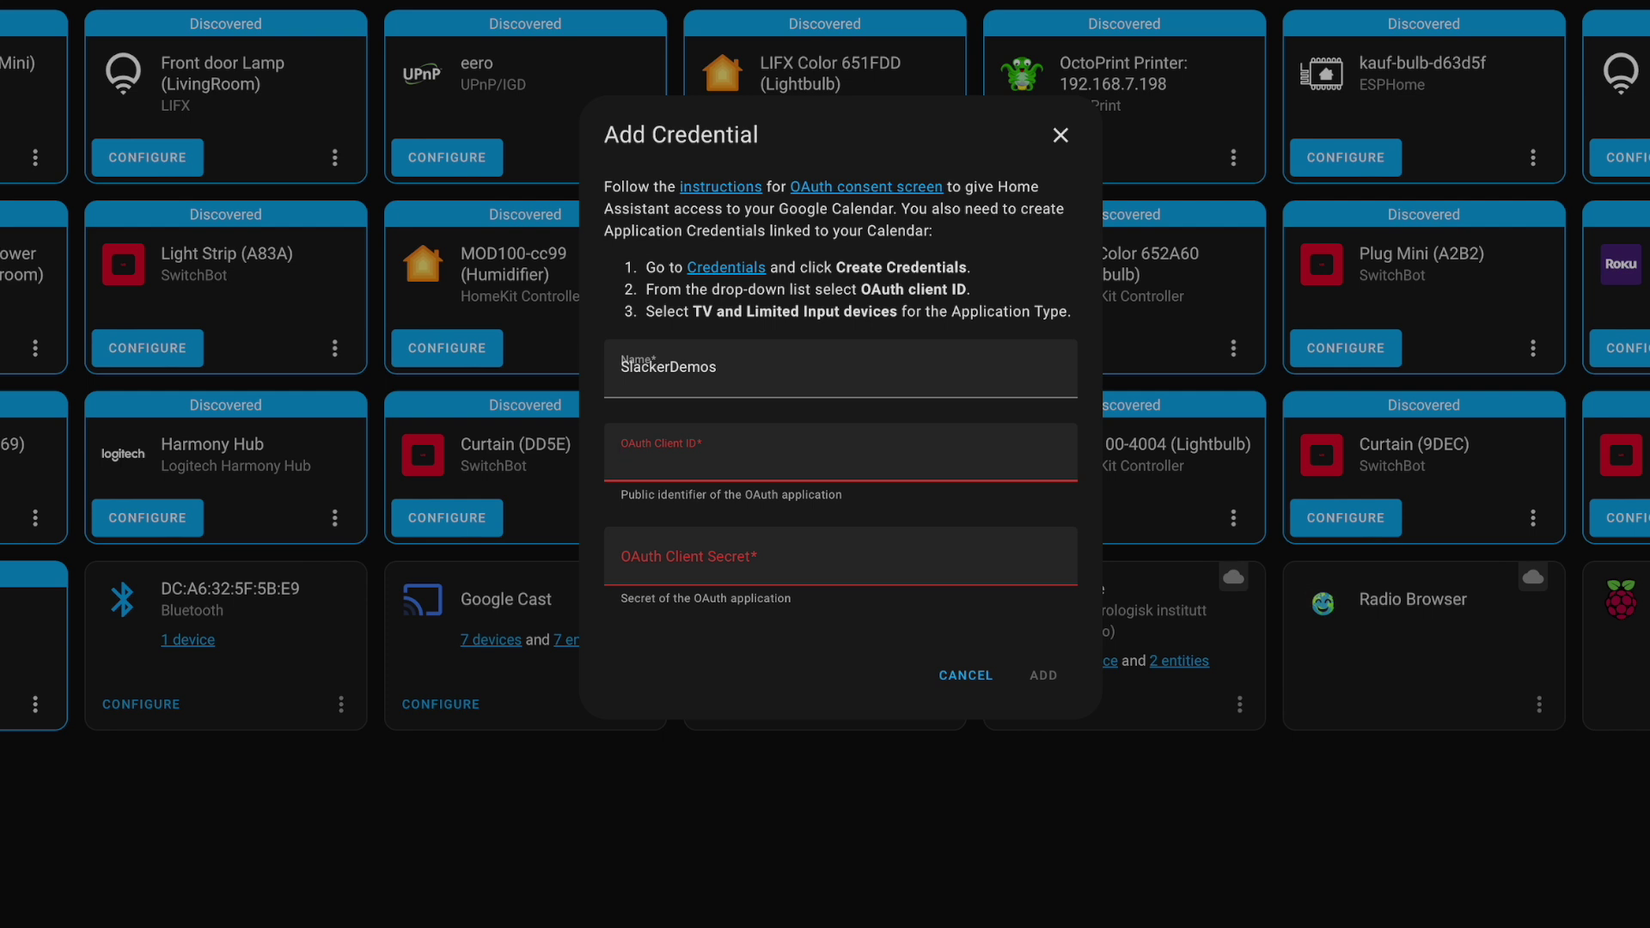
{"action": "type", "text": "176158841994-4imlebge2gpjr3e27bhfp4bn17ghprnf.apps.googleusercontent.com"}
{"action": "key", "text": "Tab"}
{"action": "key", "text": "ctrl+v"}
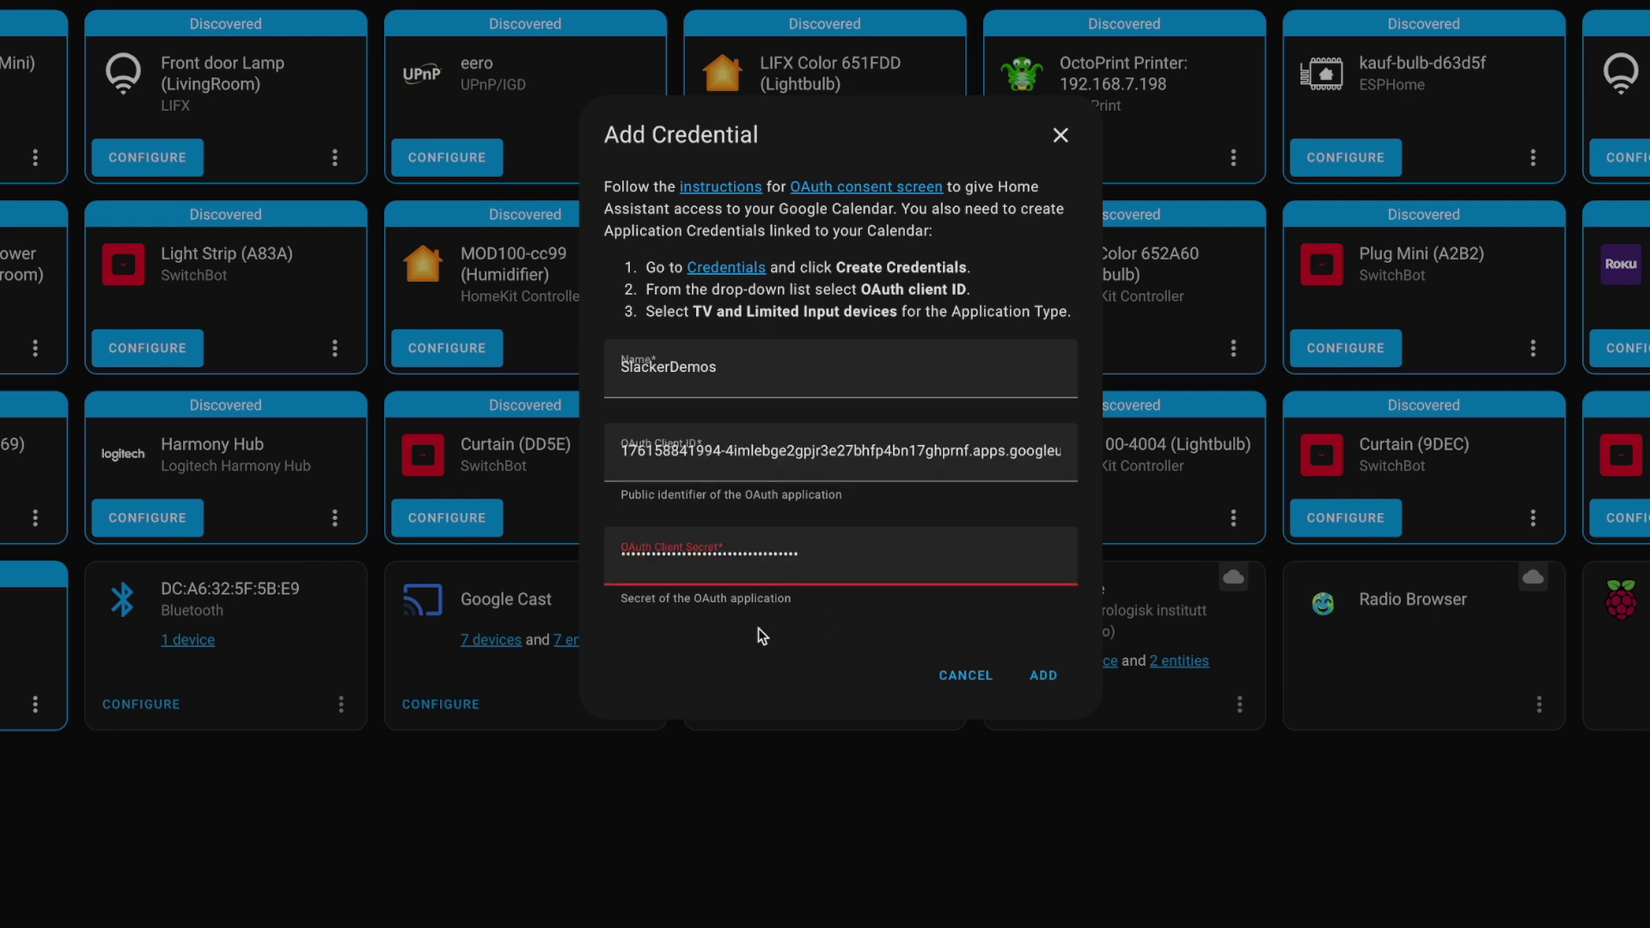
{"action": "left_click", "coordinate": [1047, 678]}
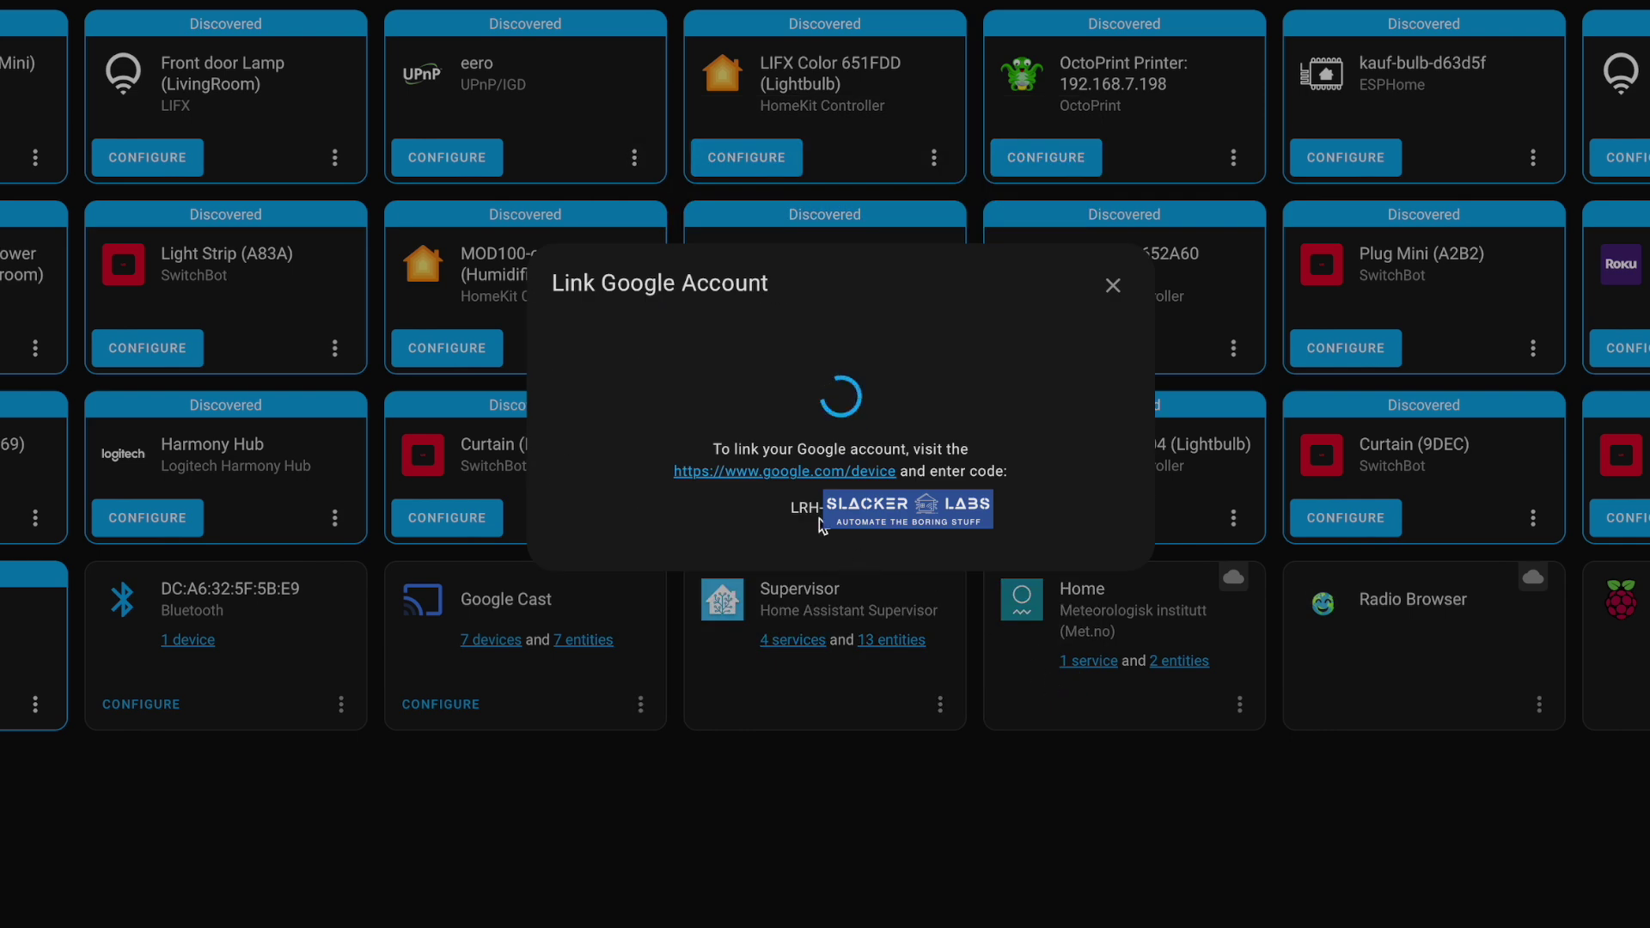
{"action": "left_click", "coordinate": [806, 505]}
{"action": "left_click", "coordinate": [818, 474]}
{"action": "key", "text": "ctrl+v"}
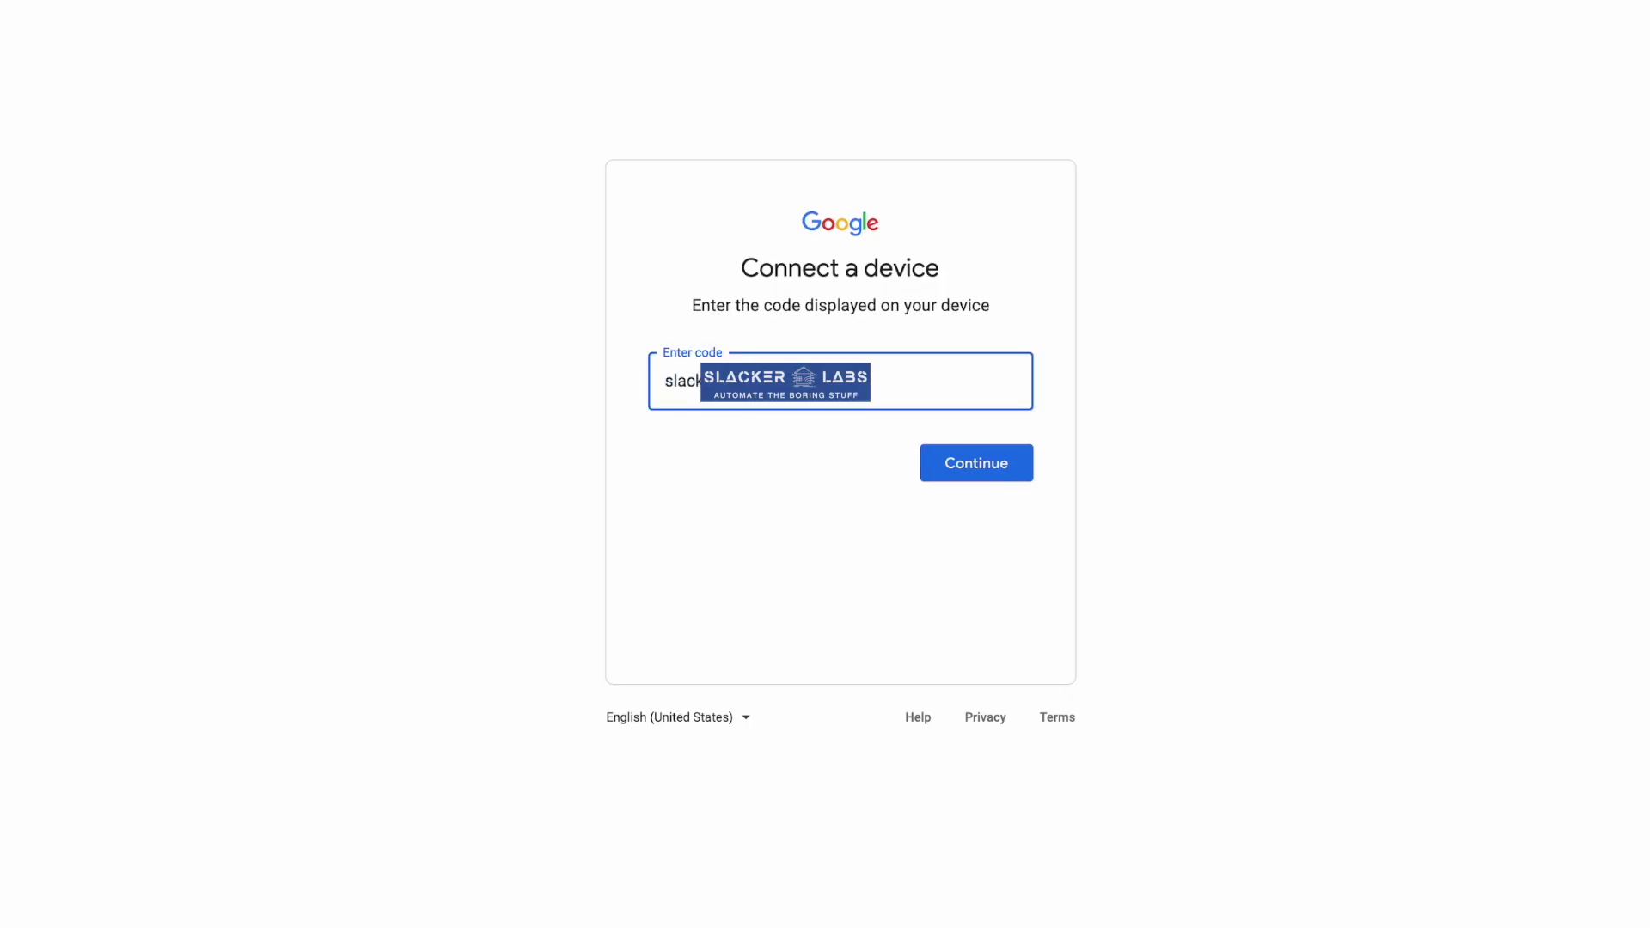
{"action": "left_click", "coordinate": [975, 462]}
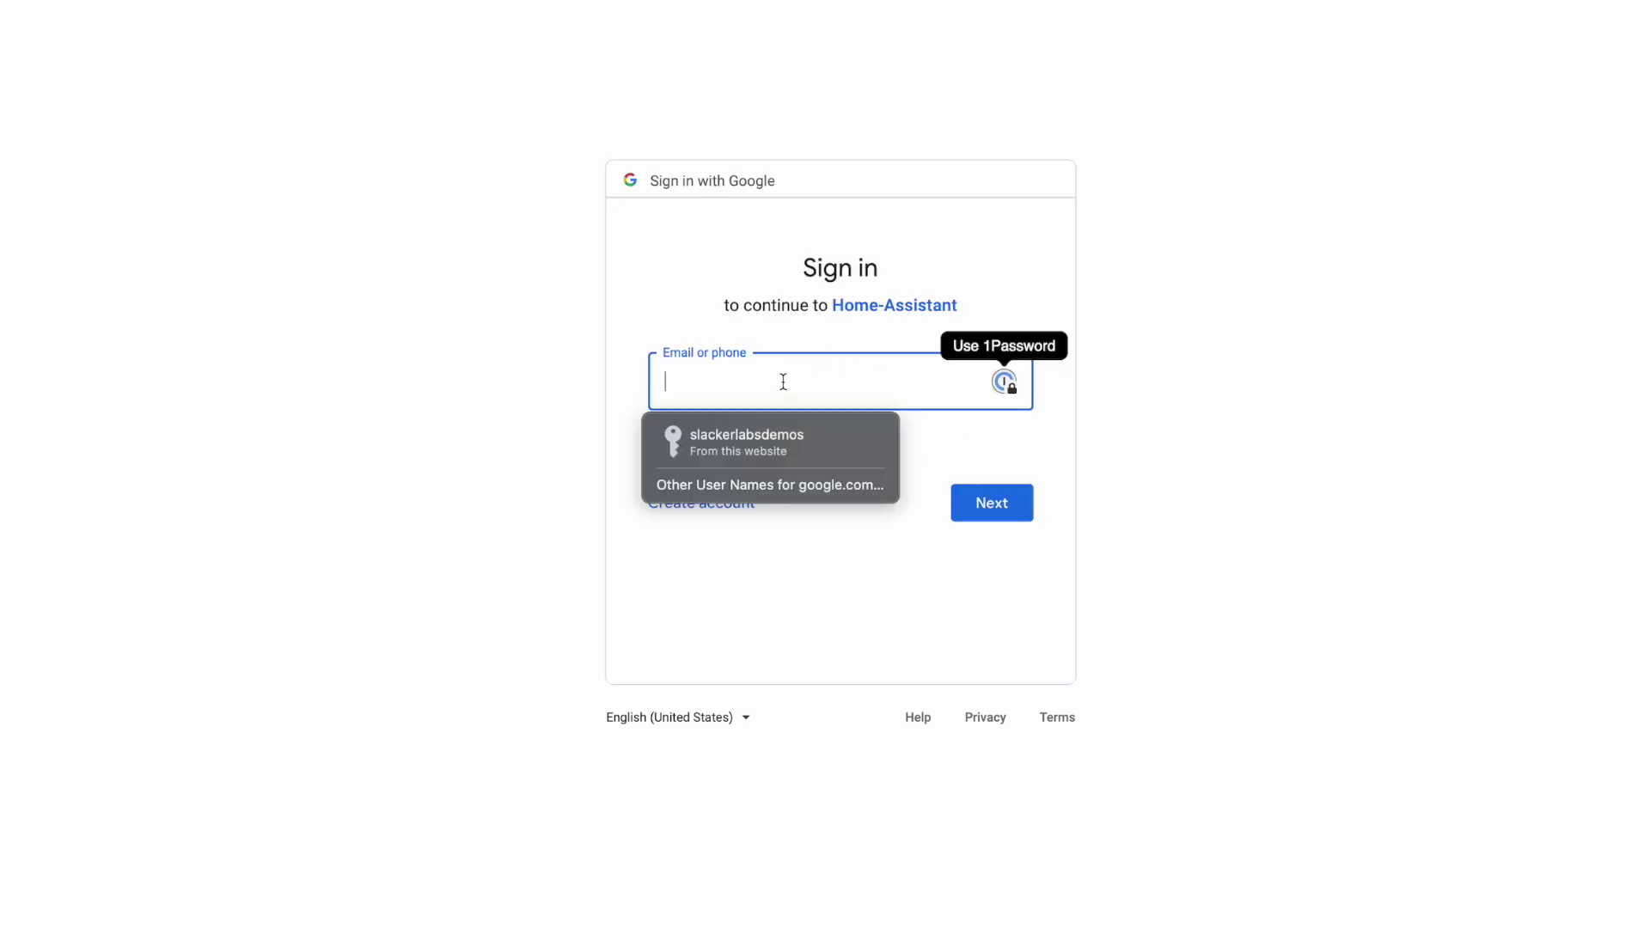
- Sign in with the saved account, pass the unverified-app warning, and allow calendar access
{"action": "left_click", "coordinate": [792, 442]}
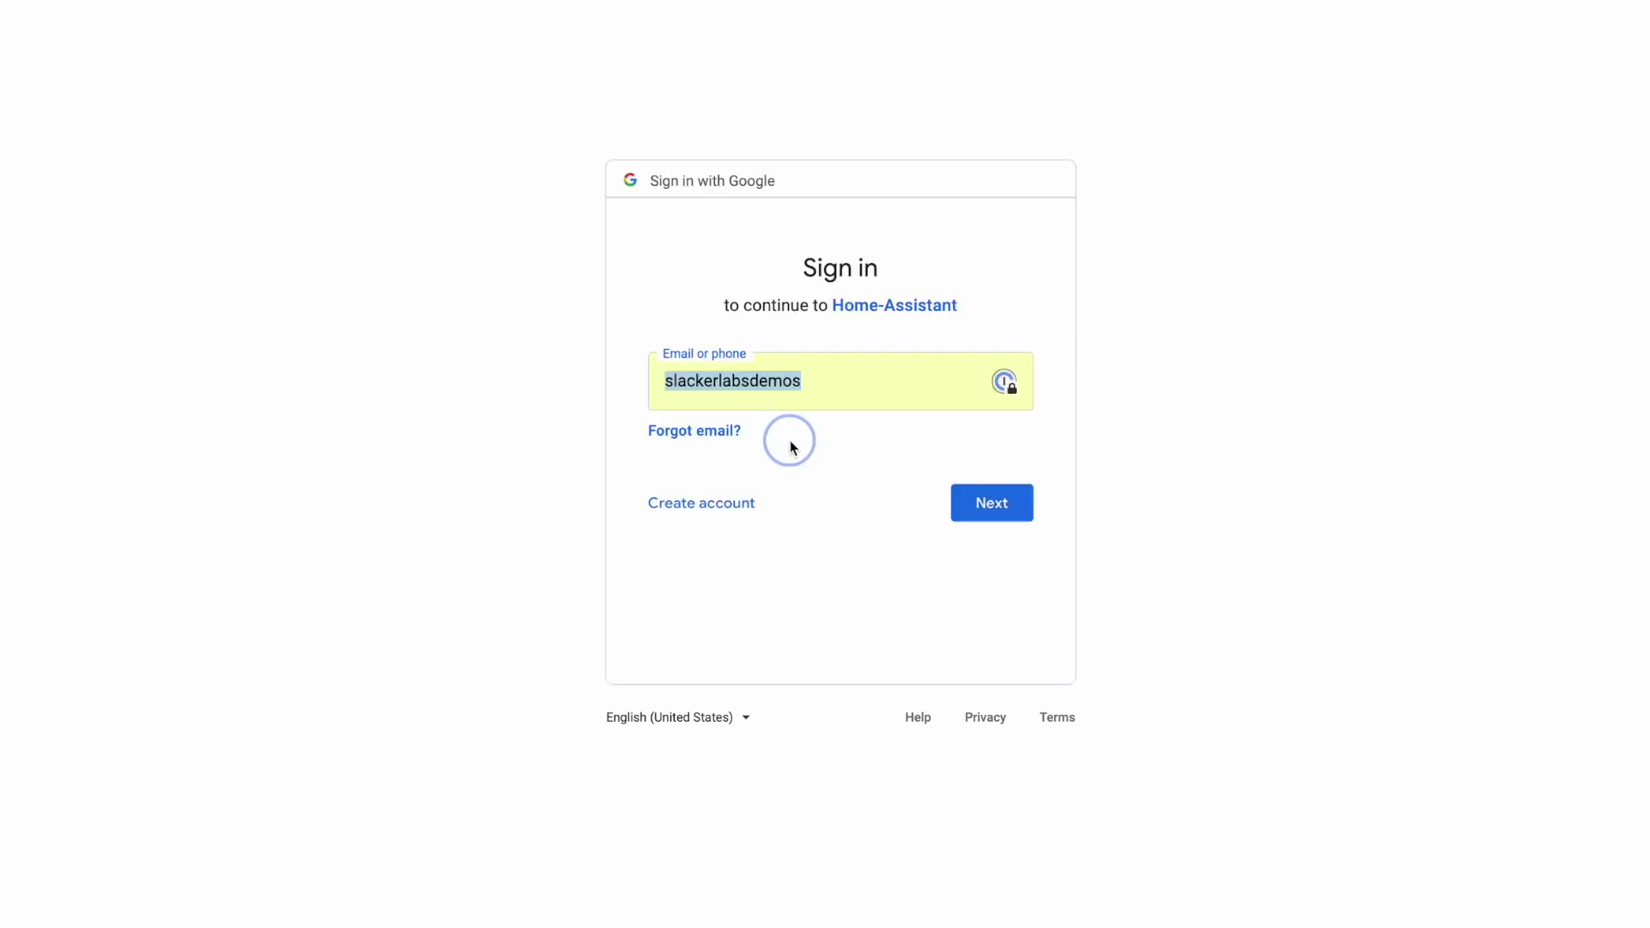
{"action": "left_click", "coordinate": [987, 515]}
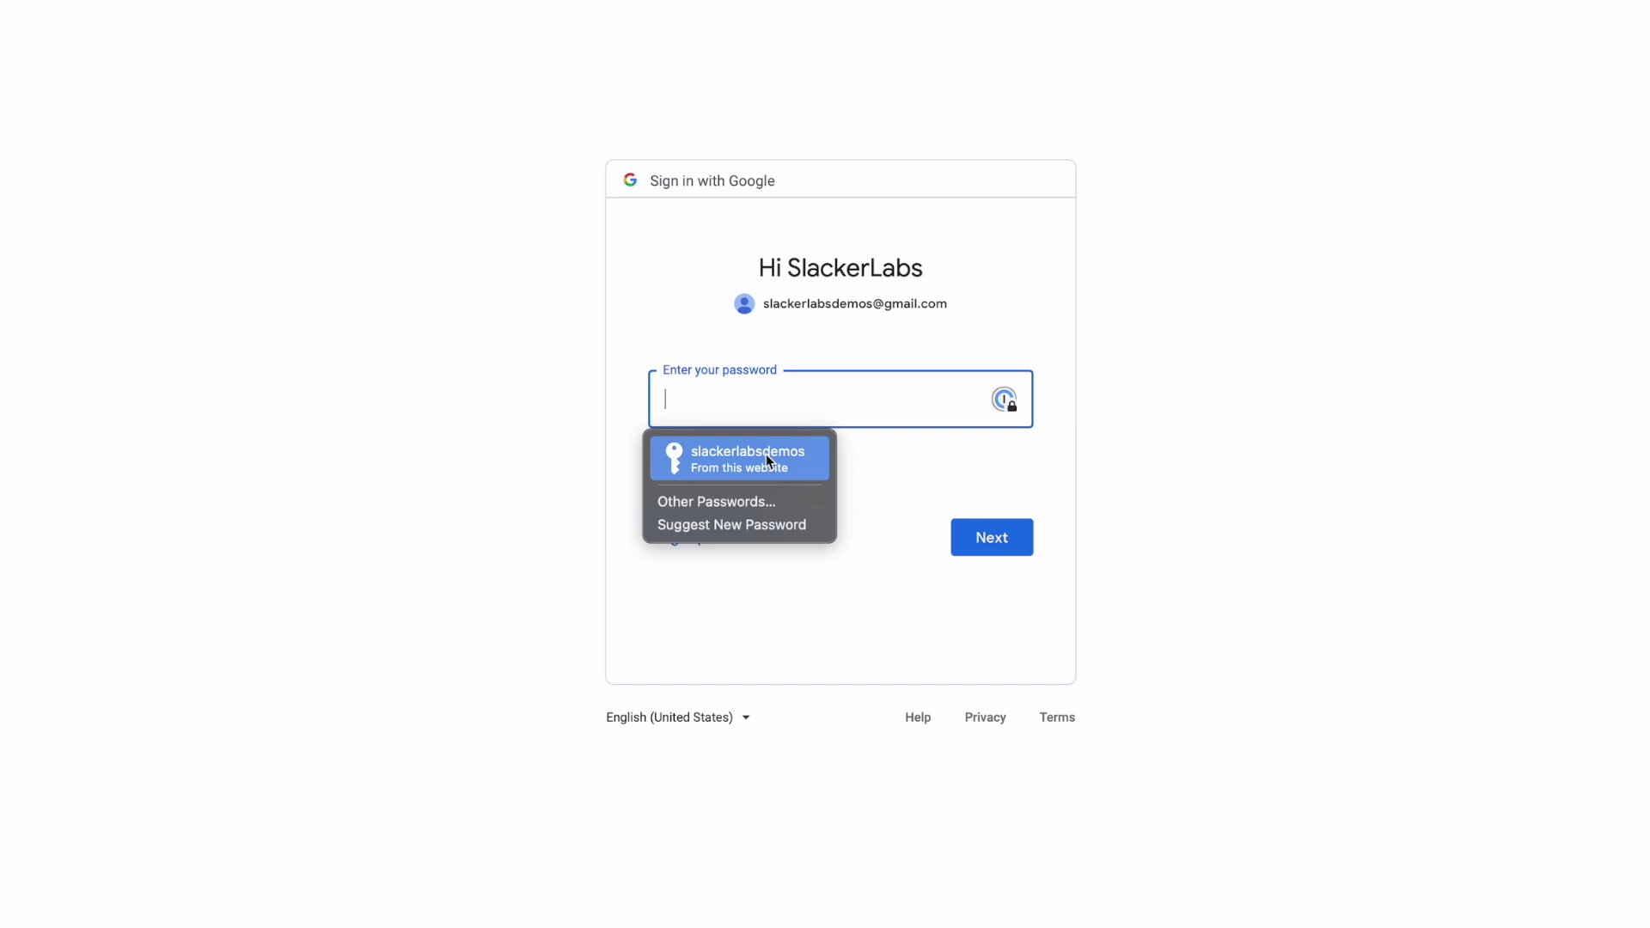
{"action": "left_click", "coordinate": [766, 454]}
{"action": "left_click", "coordinate": [964, 536]}
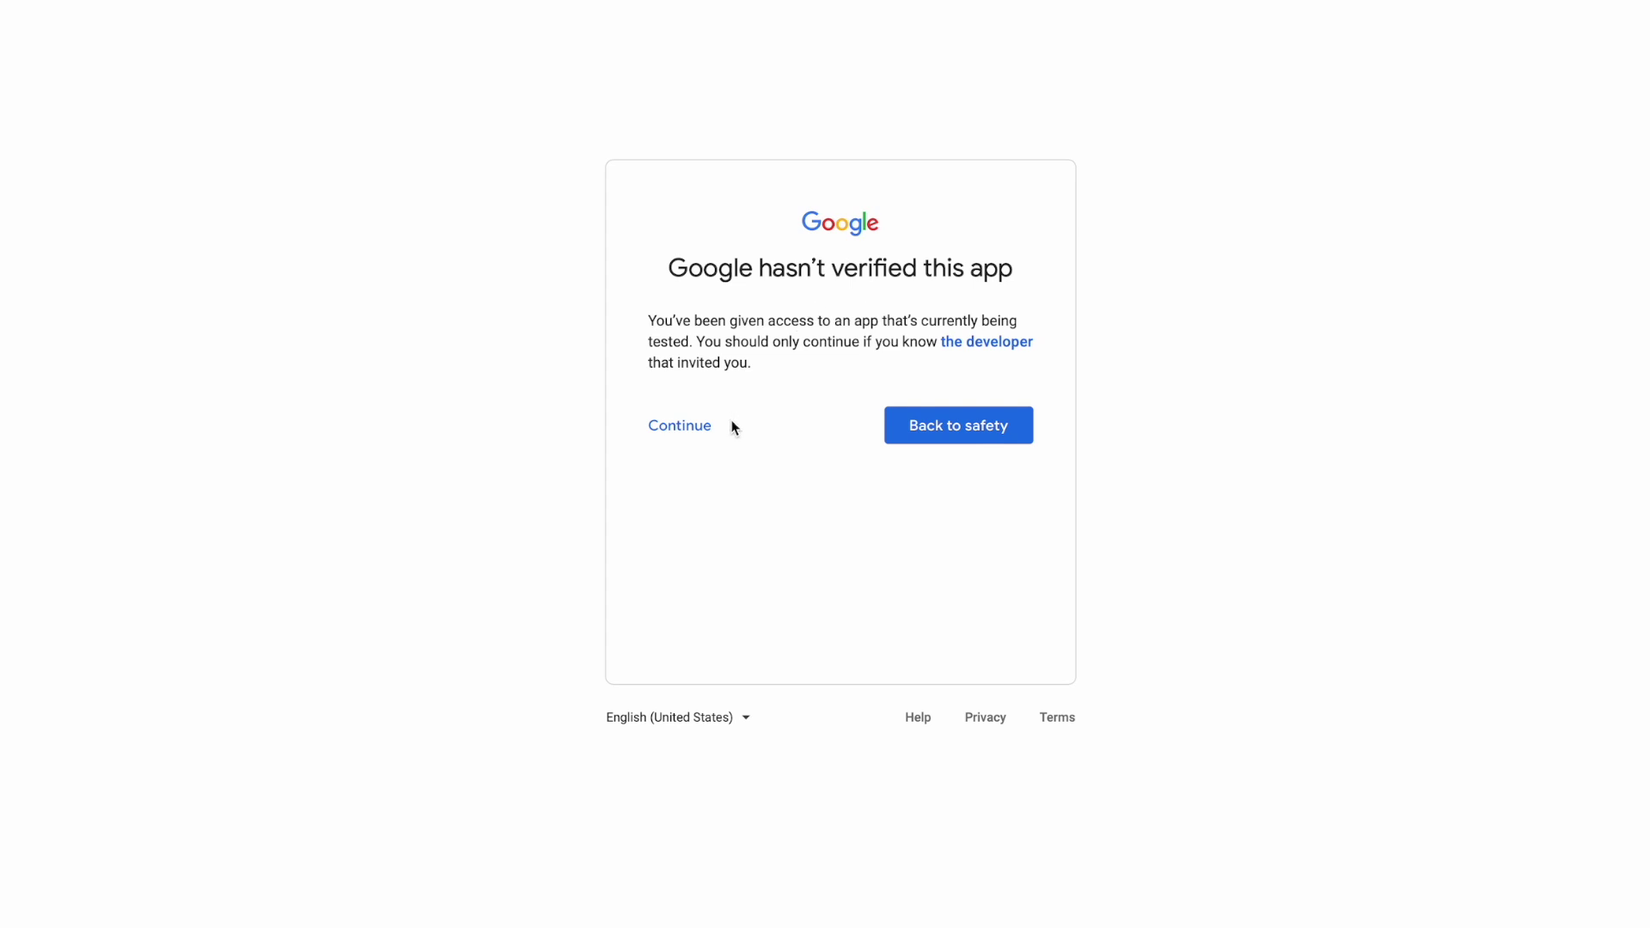
{"action": "left_click", "coordinate": [705, 436]}
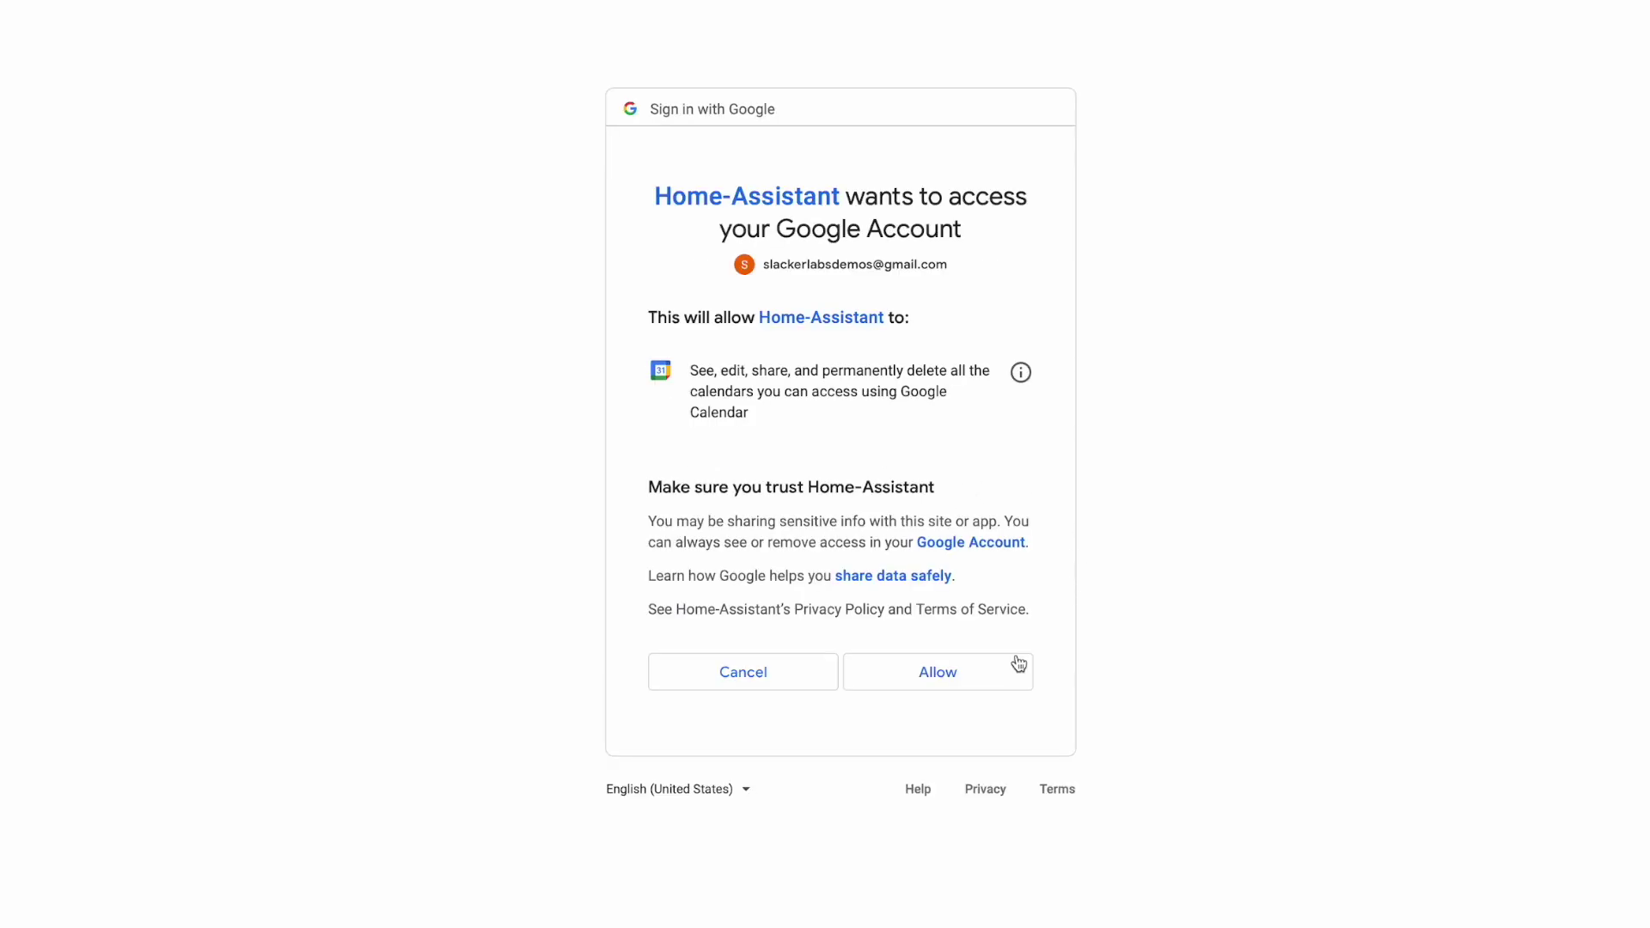
{"action": "left_click", "coordinate": [988, 680]}
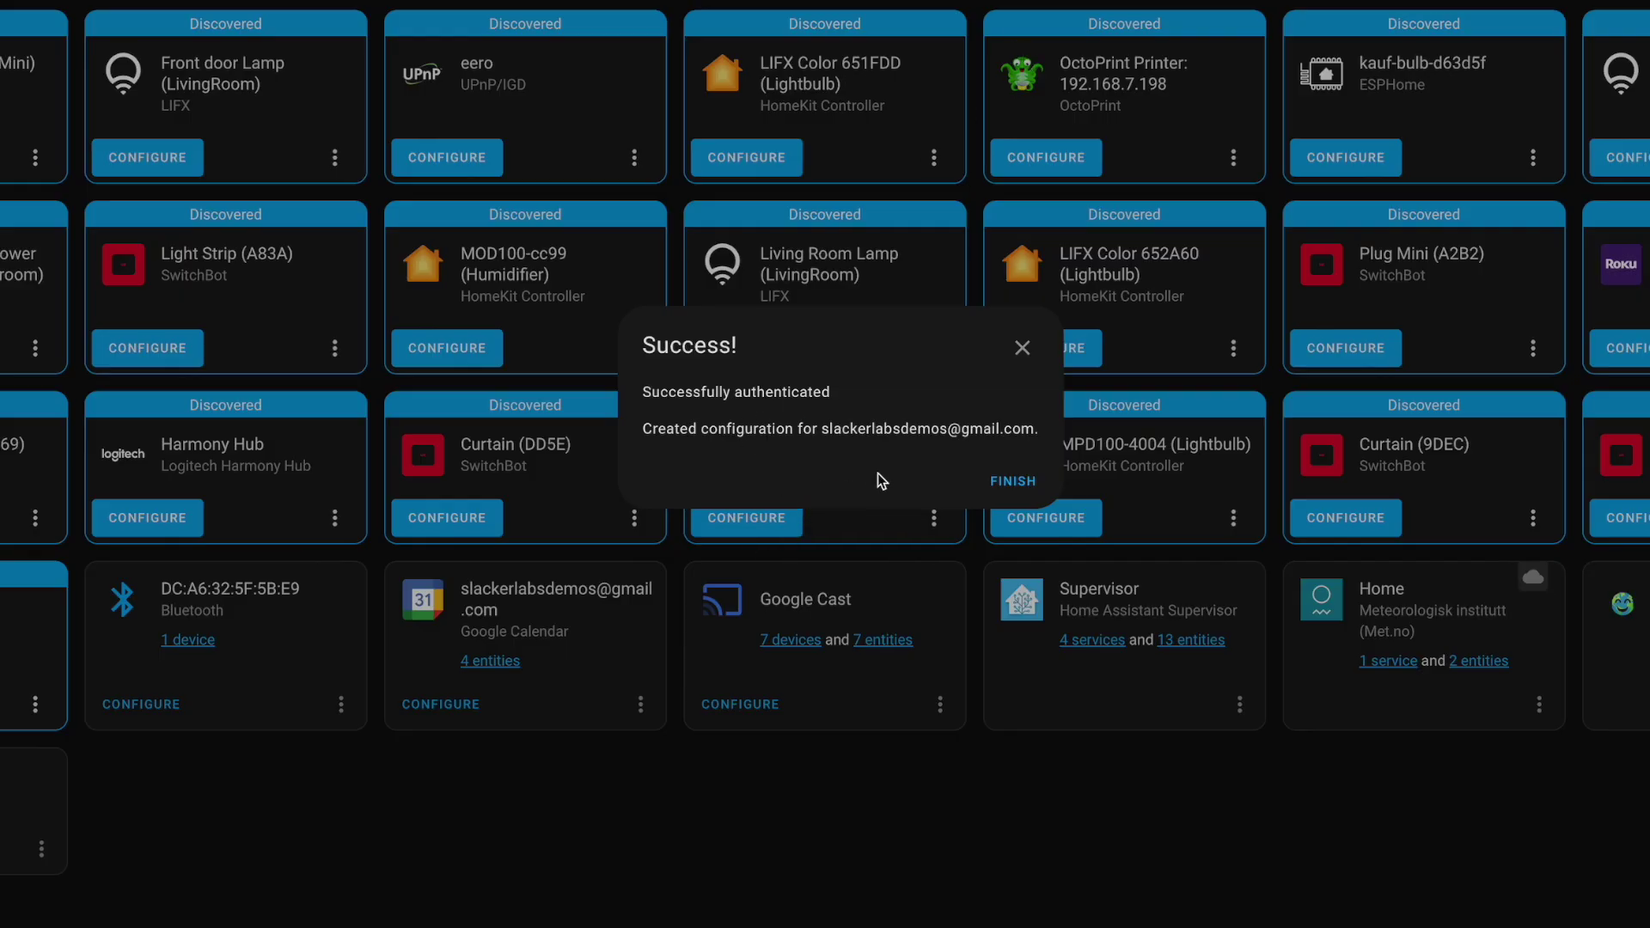
- Finish the setup and open the Google Calendar integration's 4 entities
{"action": "left_click", "coordinate": [1007, 487]}
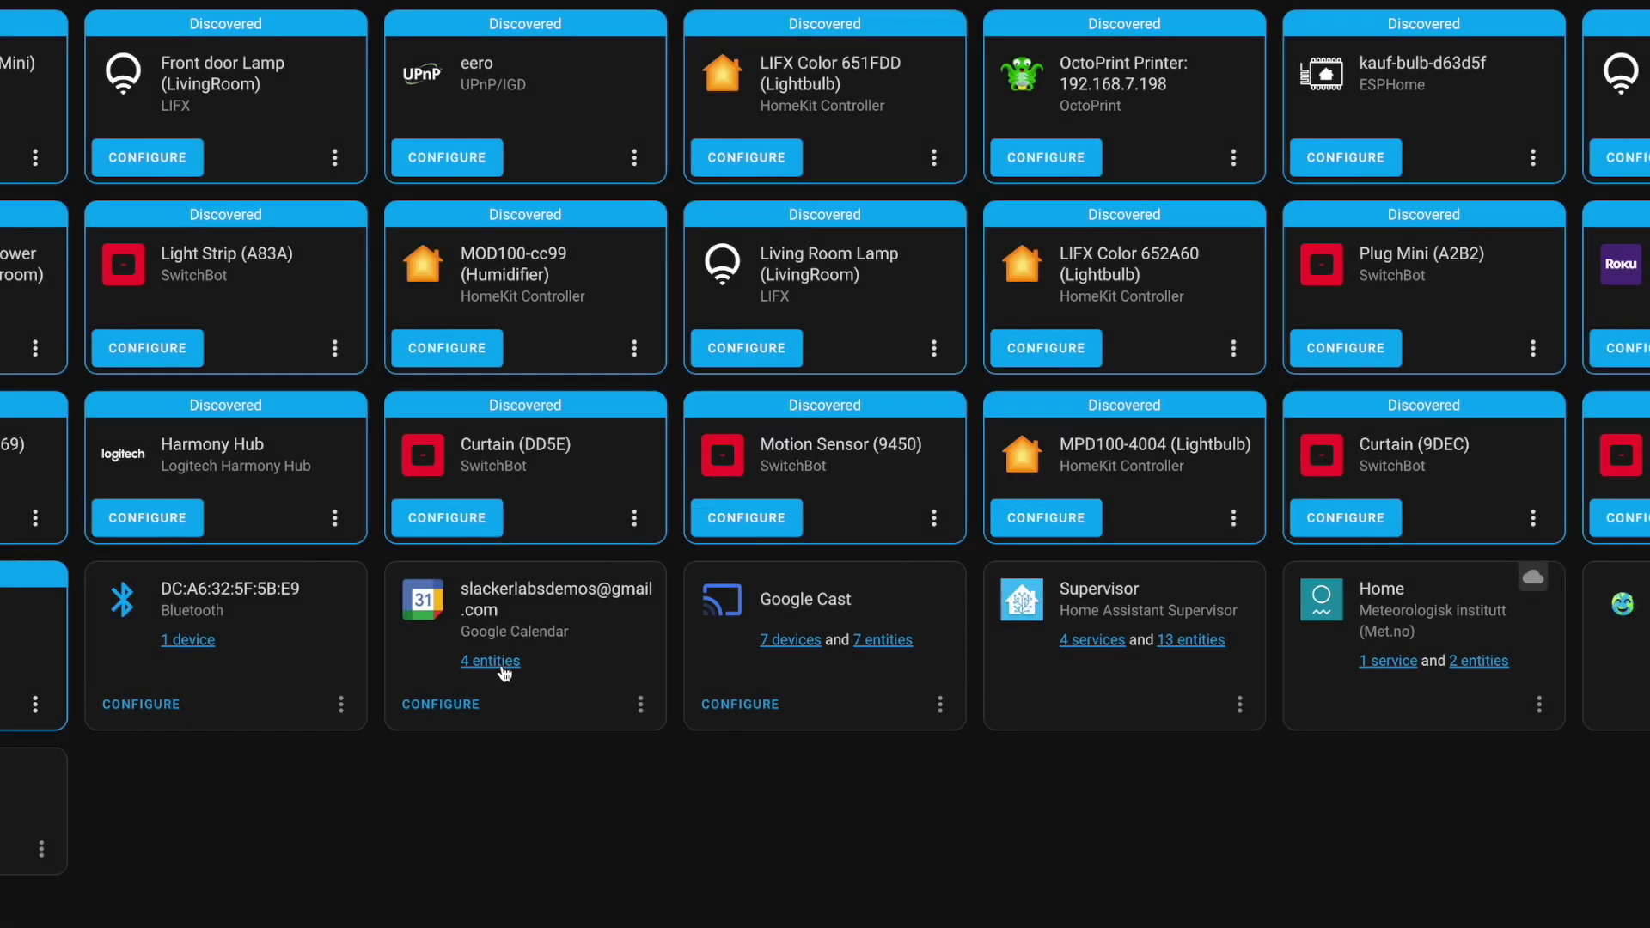
{"action": "left_click", "coordinate": [497, 664]}
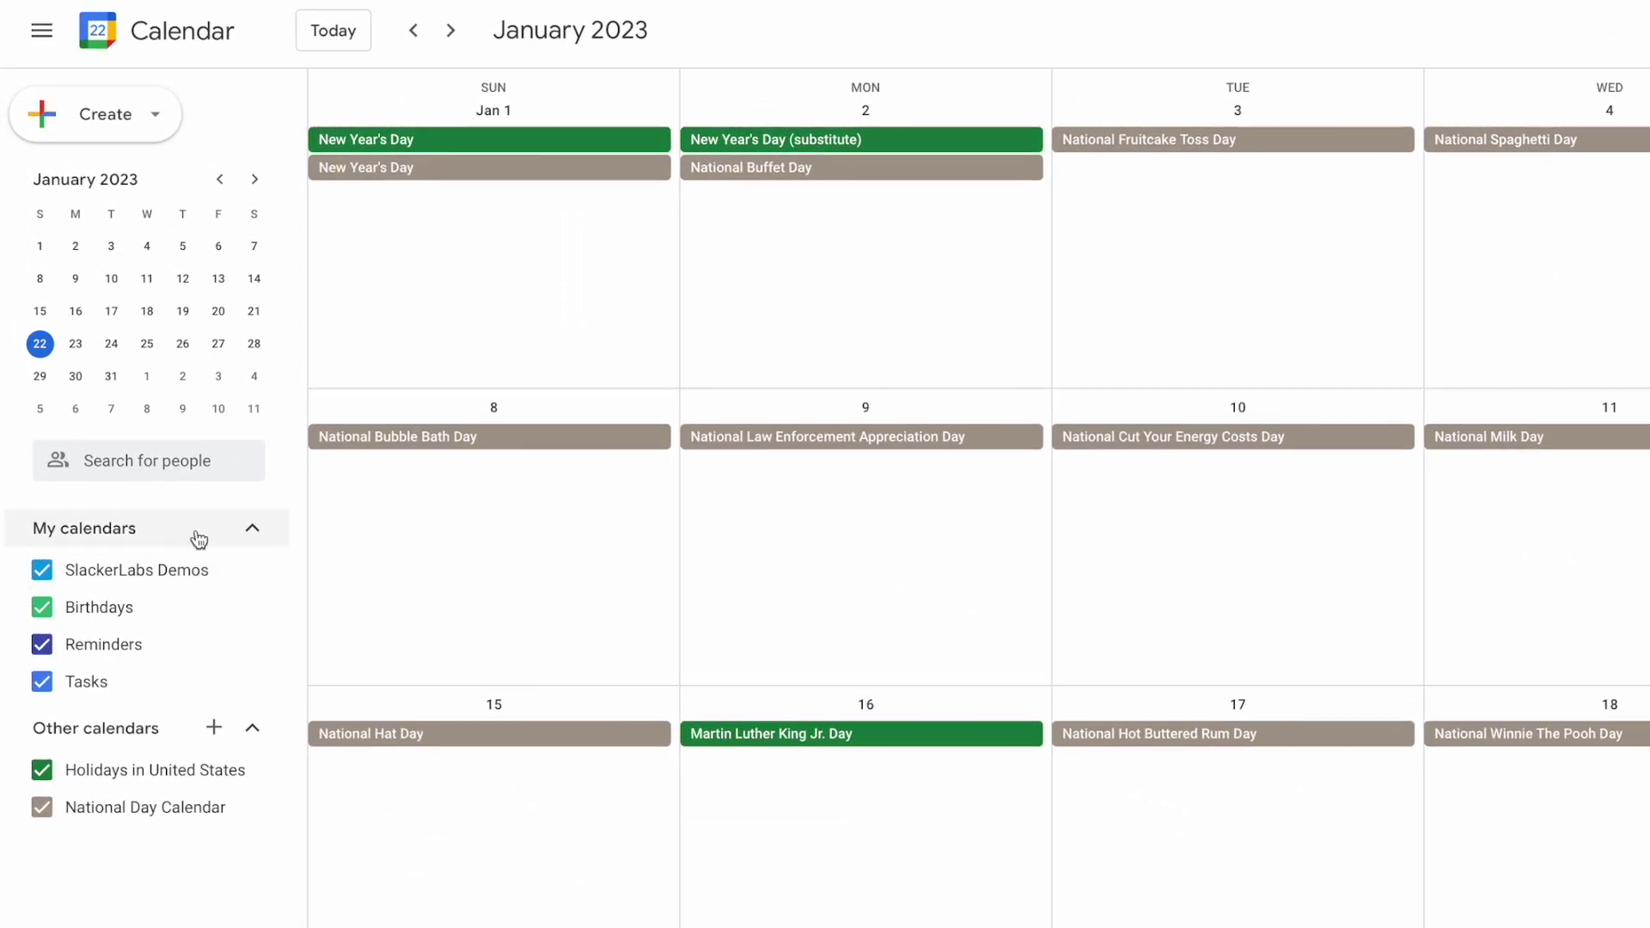
- Create two new calendars named School and Chores, then return to the month view
{"action": "left_click", "coordinate": [214, 727]}
{"action": "left_click", "coordinate": [288, 801]}
{"action": "type", "text": "School"}
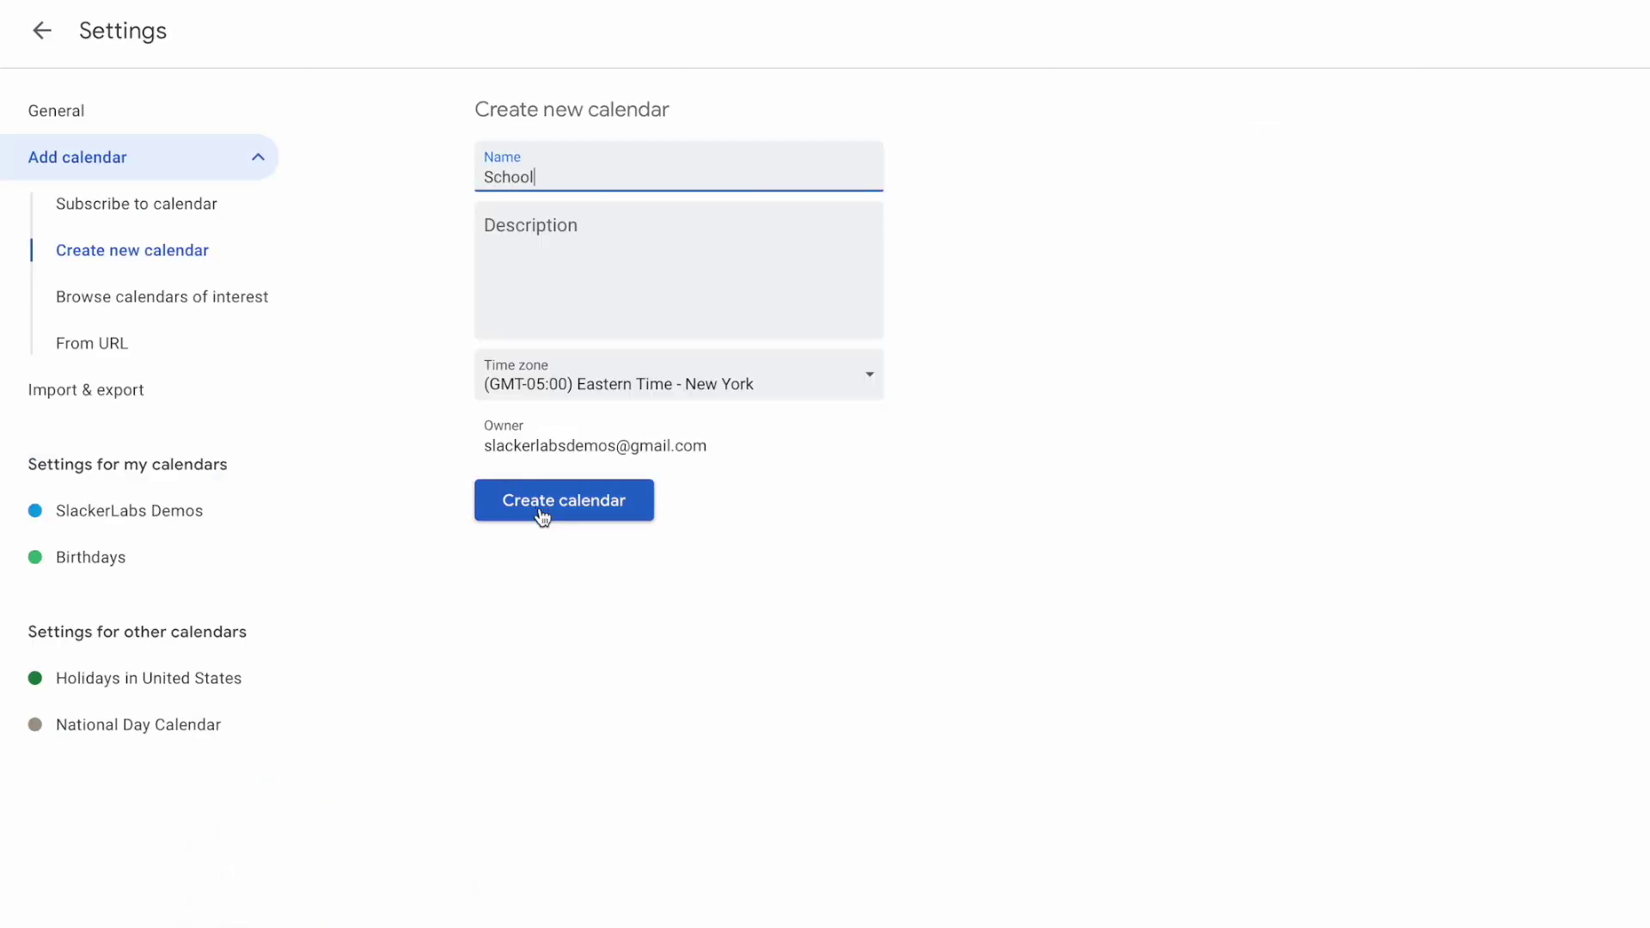
{"action": "left_click", "coordinate": [543, 514]}
{"action": "left_click", "coordinate": [579, 158]}
{"action": "type", "text": "Chores"}
{"action": "left_click", "coordinate": [601, 506]}
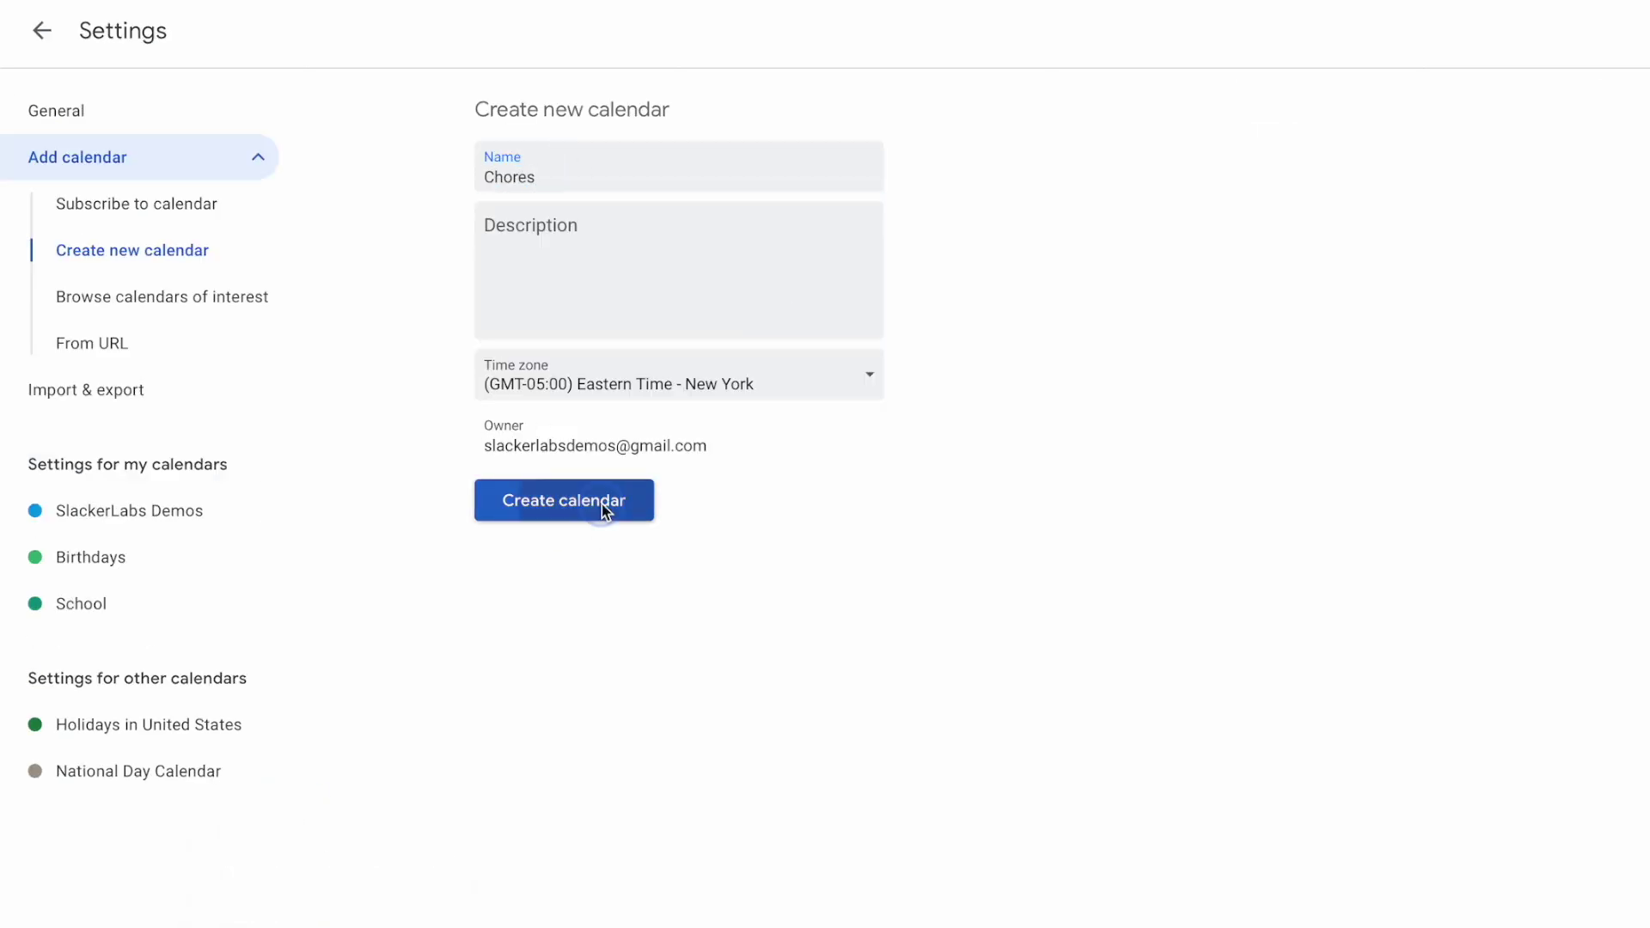
{"action": "left_click", "coordinate": [41, 30]}
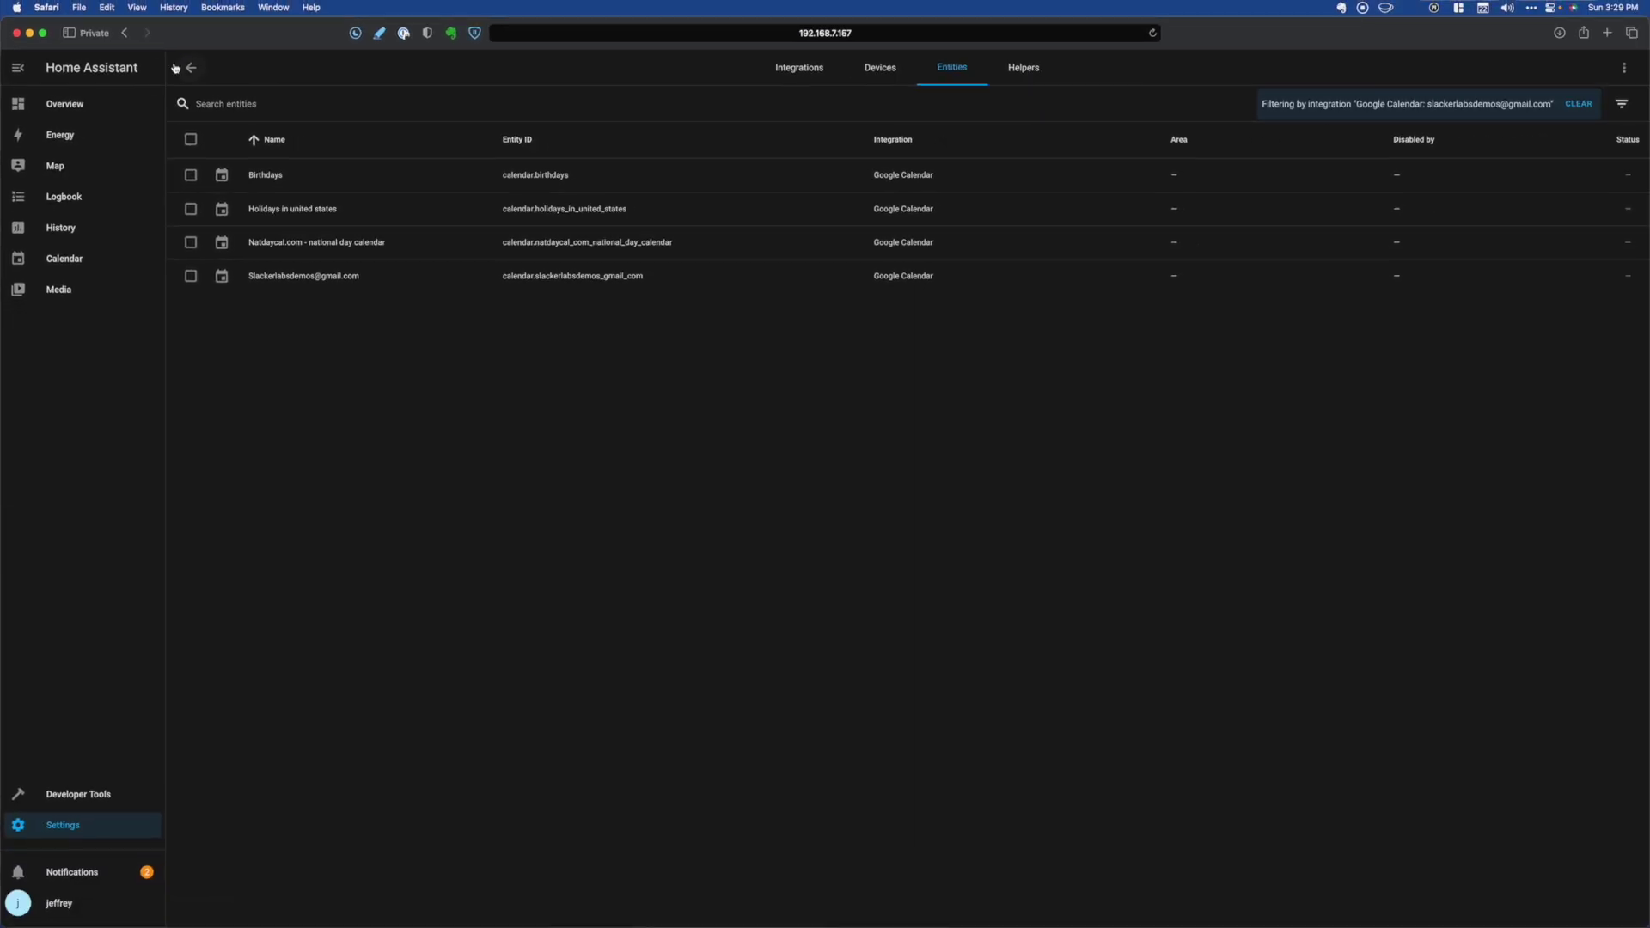
- Reload the Google Calendar integration, list its 7 entities and select calendar.chores_2
{"action": "left_click", "coordinate": [190, 67]}
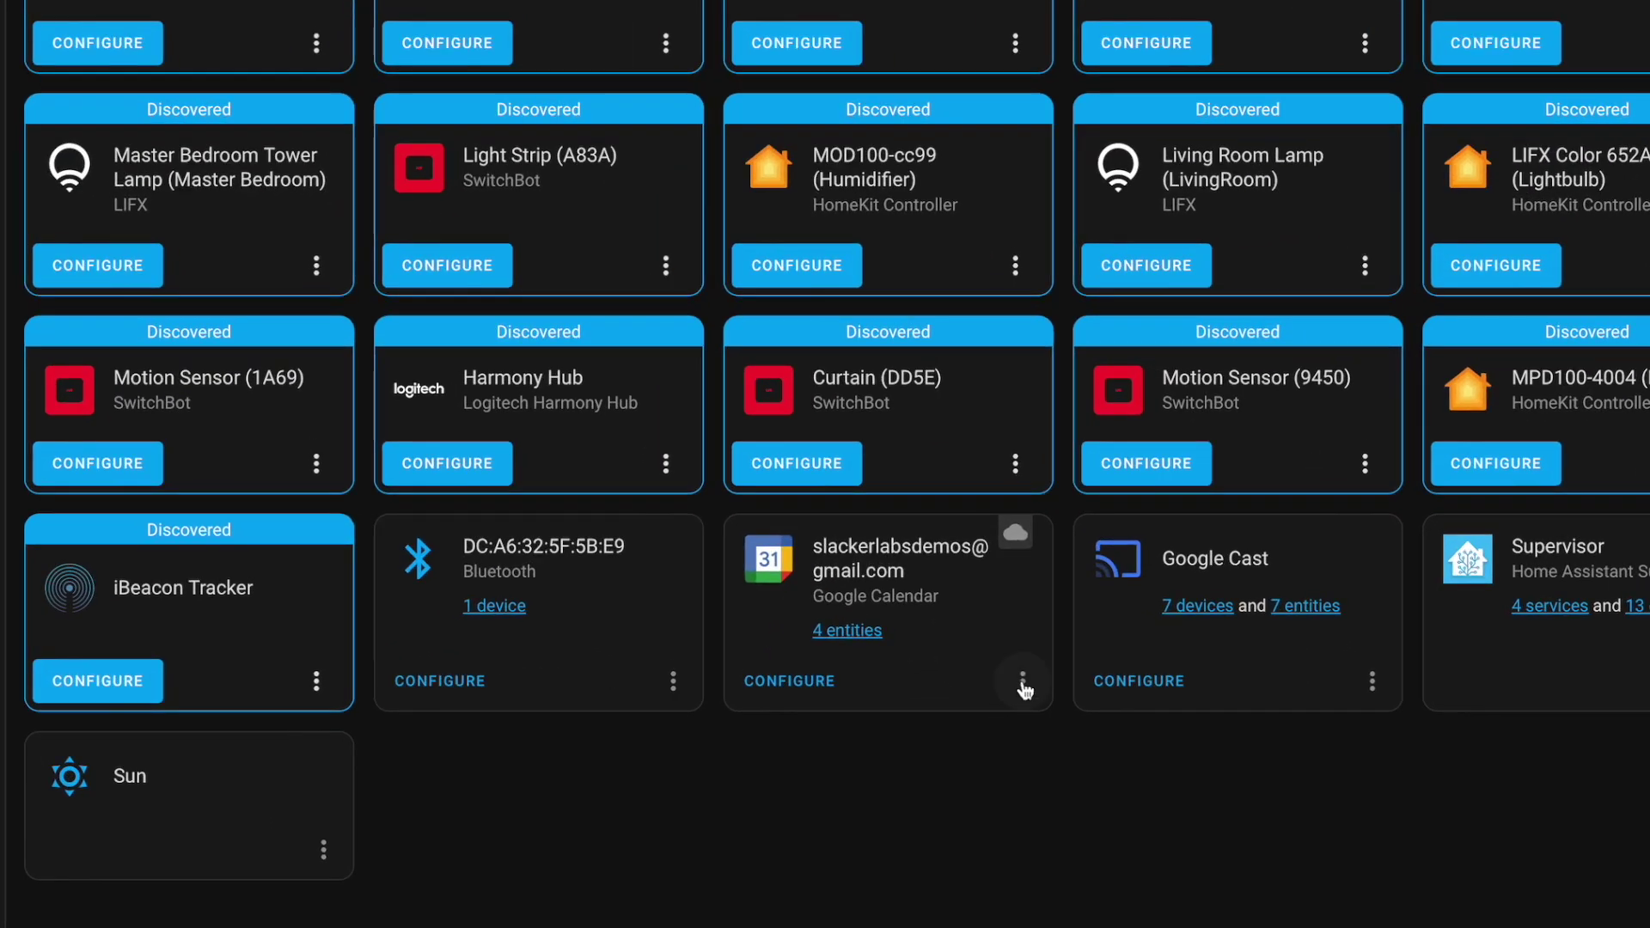
{"action": "left_click", "coordinate": [1023, 682]}
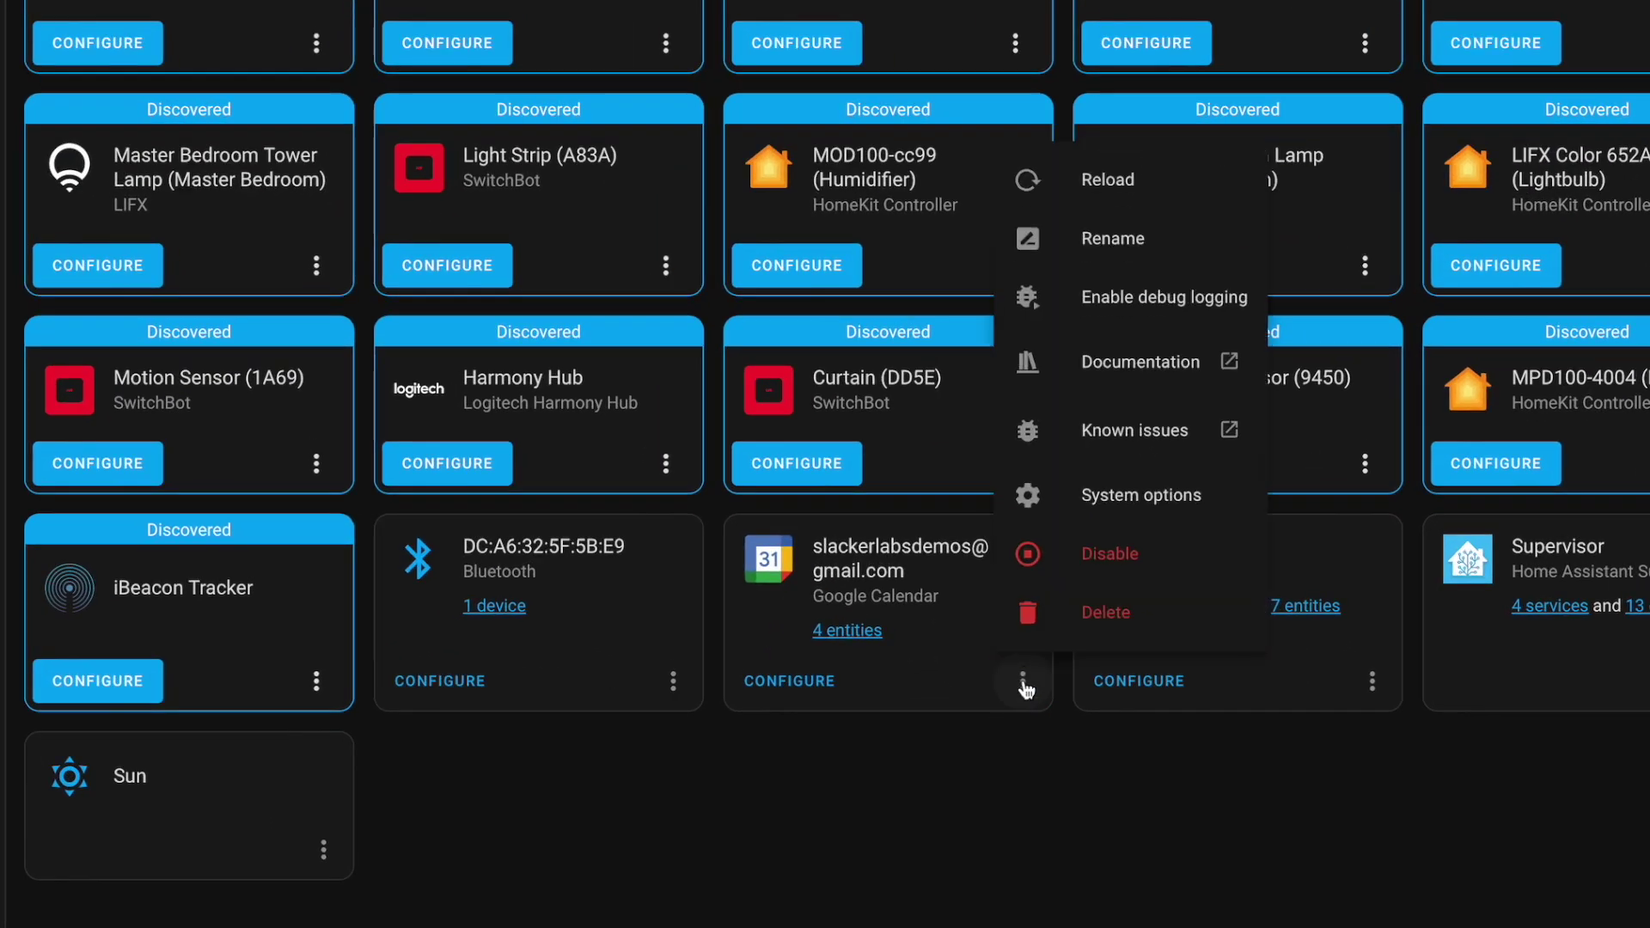
{"action": "left_click", "coordinate": [1117, 176]}
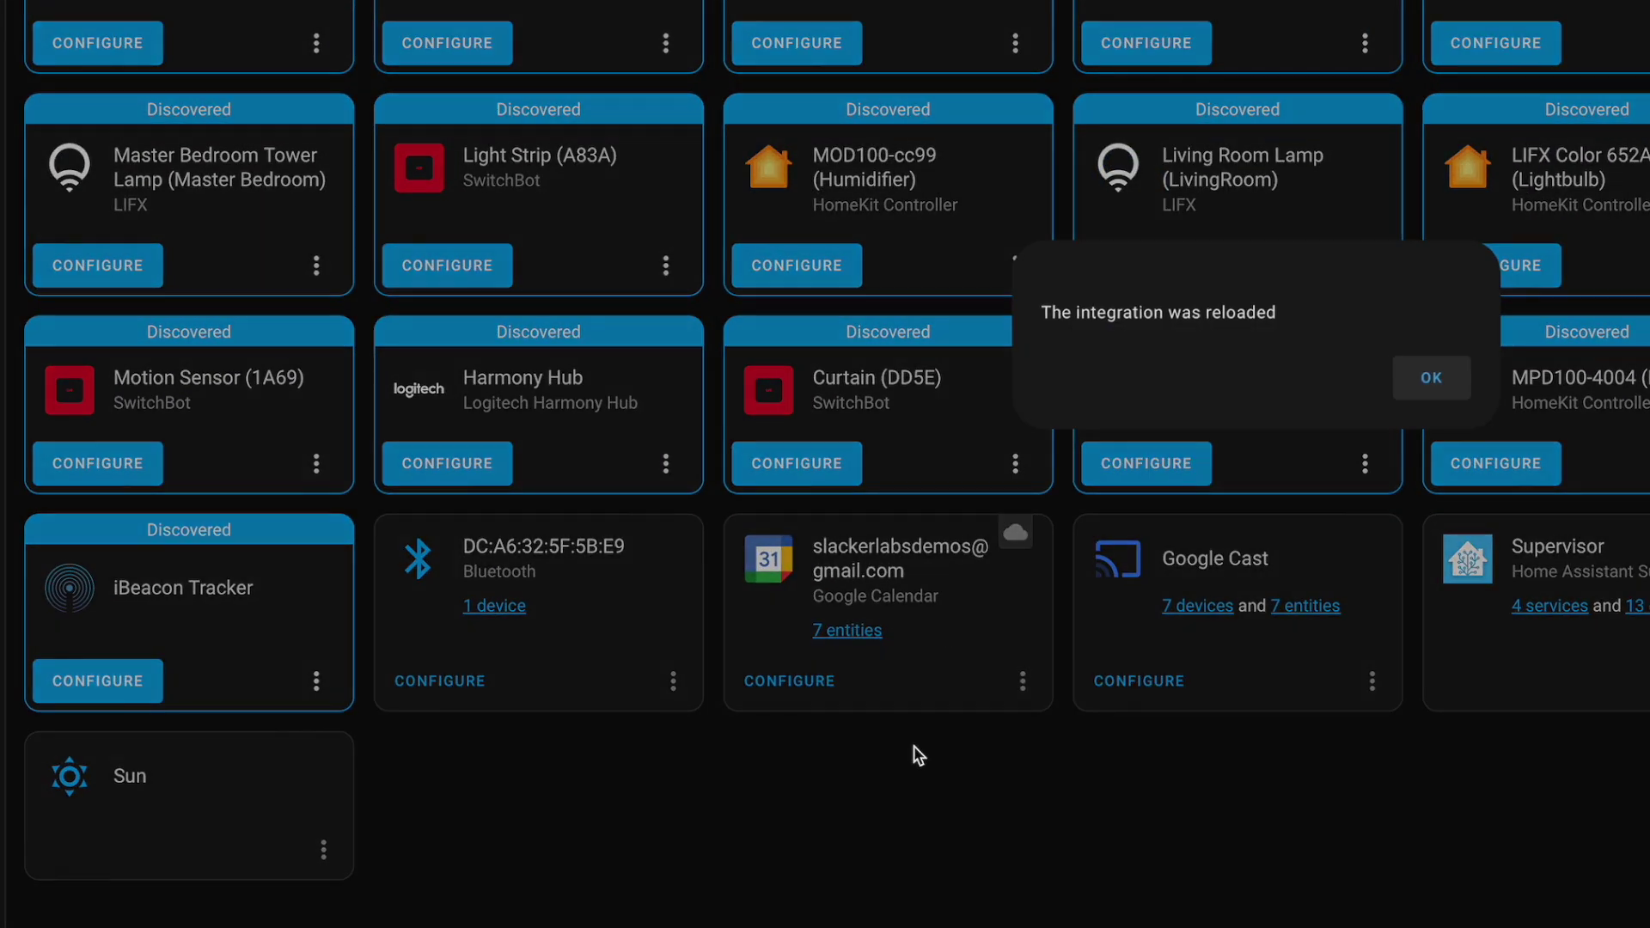
{"action": "left_click", "coordinate": [1422, 387]}
{"action": "left_click", "coordinate": [859, 634]}
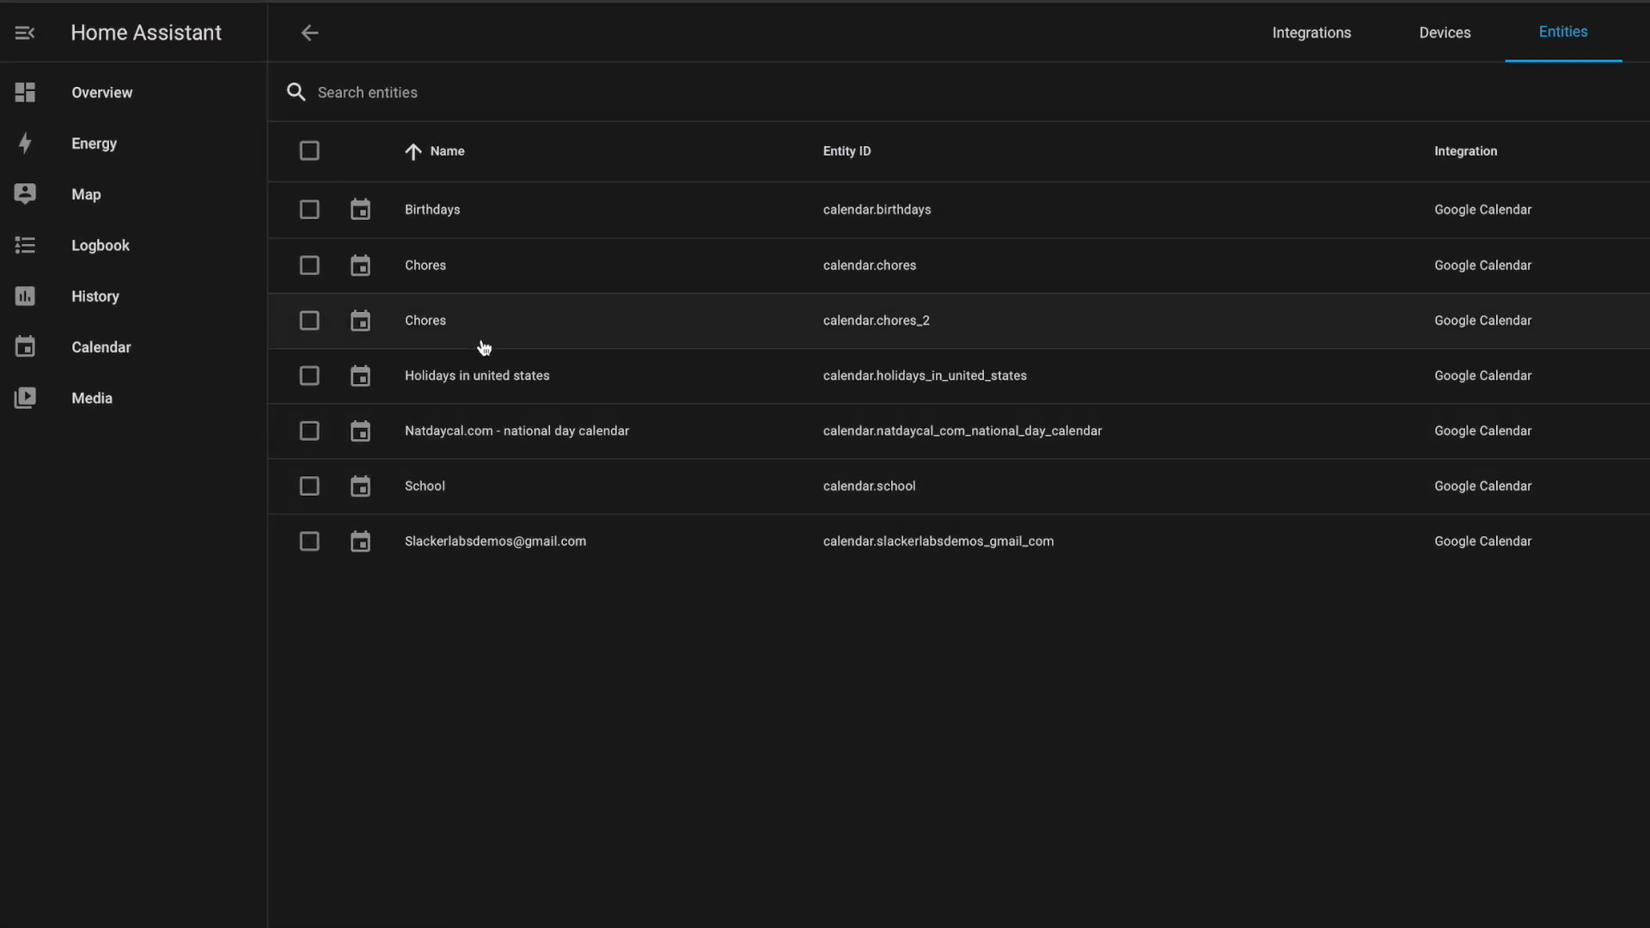
{"action": "left_click", "coordinate": [309, 322]}
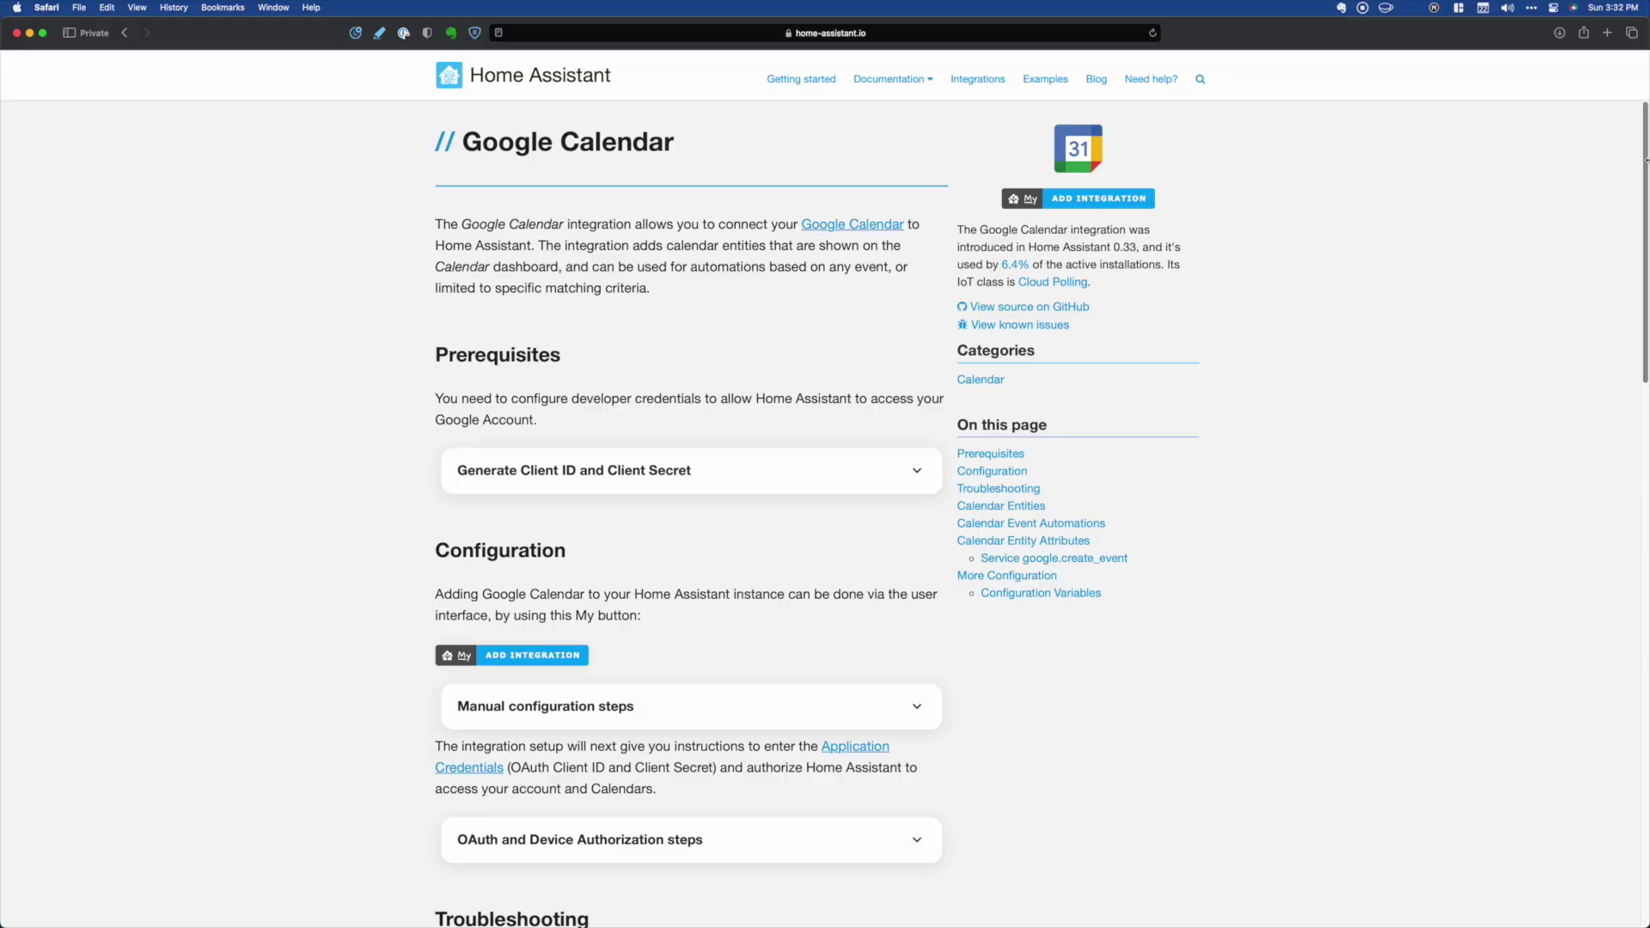
- Jump to the More Configuration section of the Google Calendar documentation page
{"action": "left_click", "coordinate": [1007, 575]}
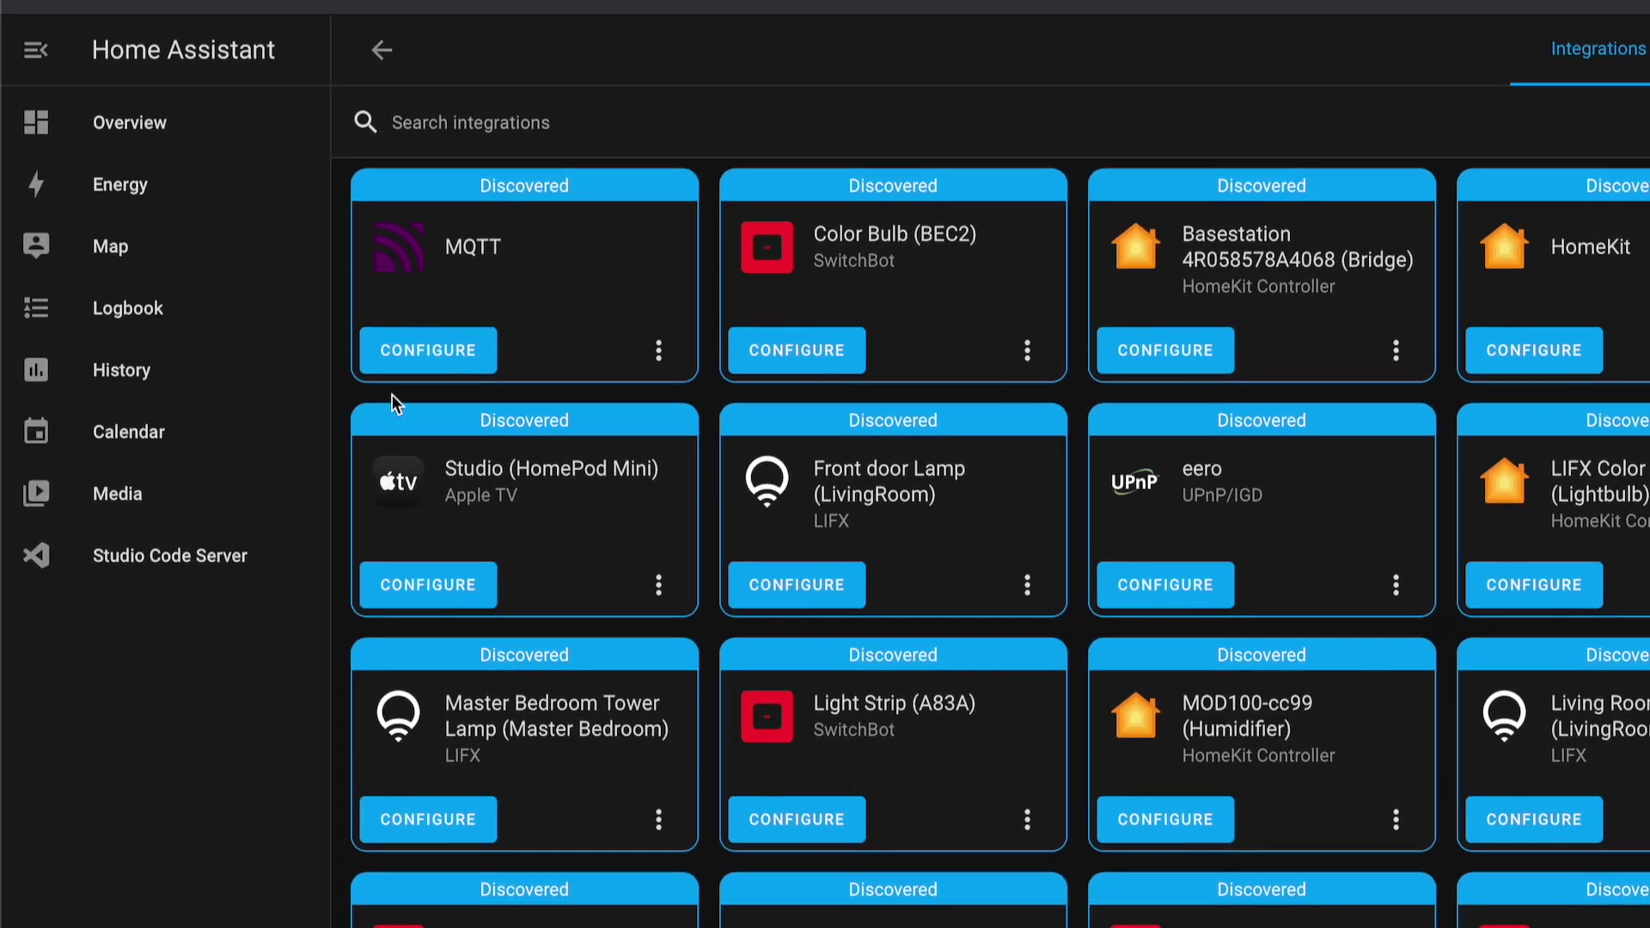
- In Studio Code Server, create a new config file named google_calendars.yaml
{"action": "left_click", "coordinate": [258, 555]}
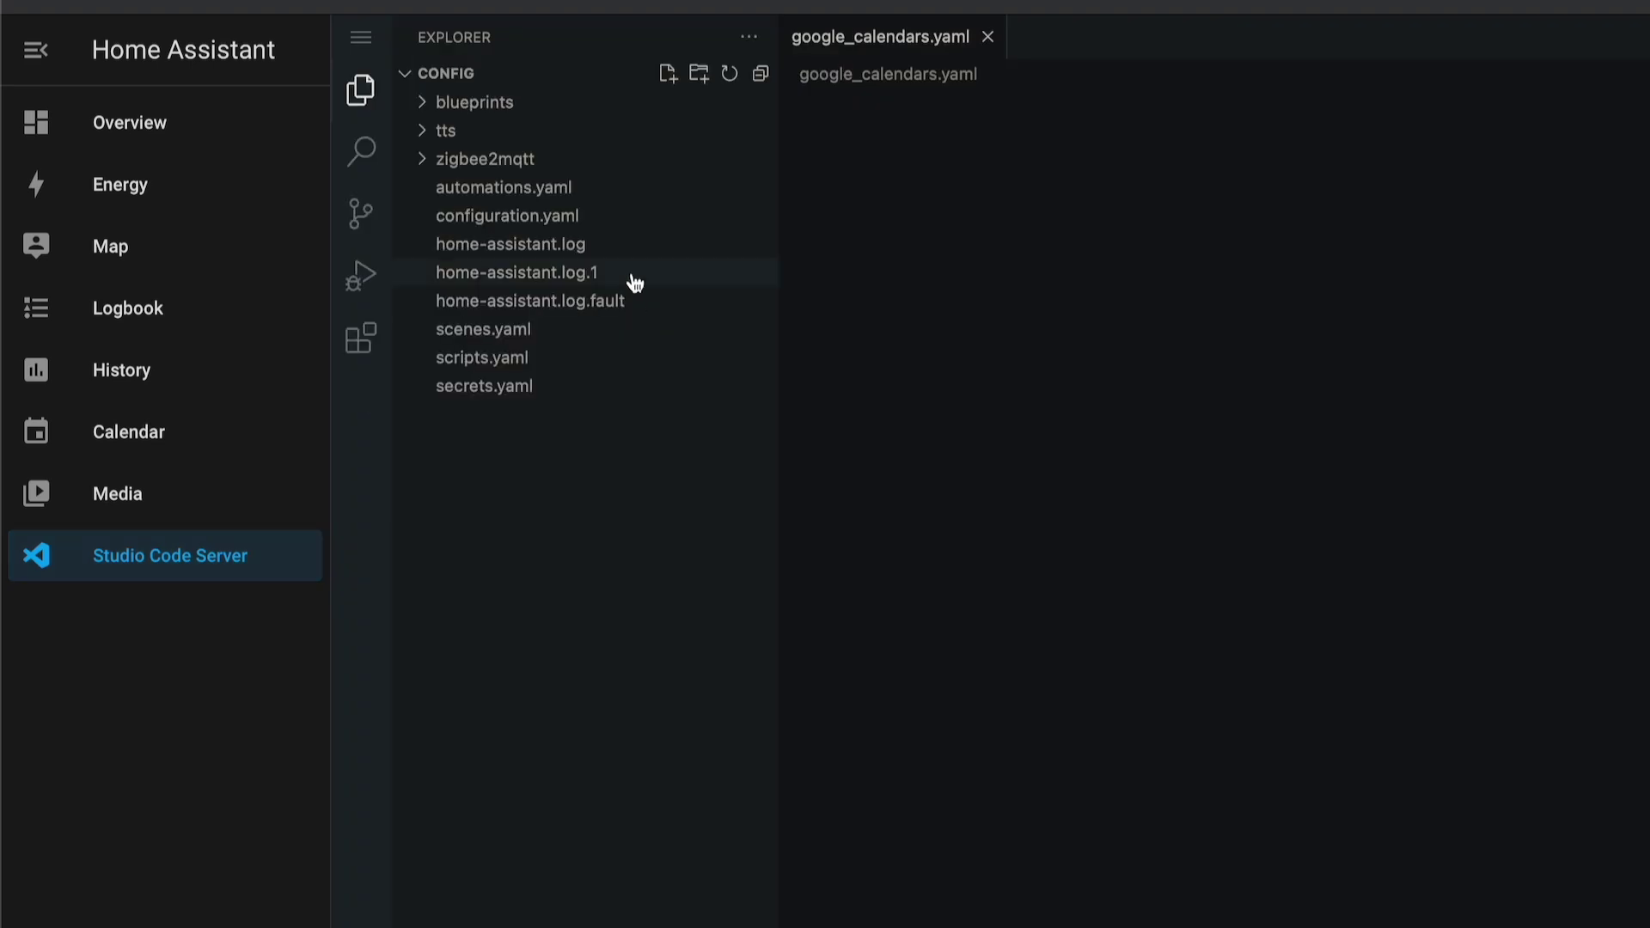
{"action": "left_click", "coordinate": [667, 74]}
{"action": "type", "text": "goo"}
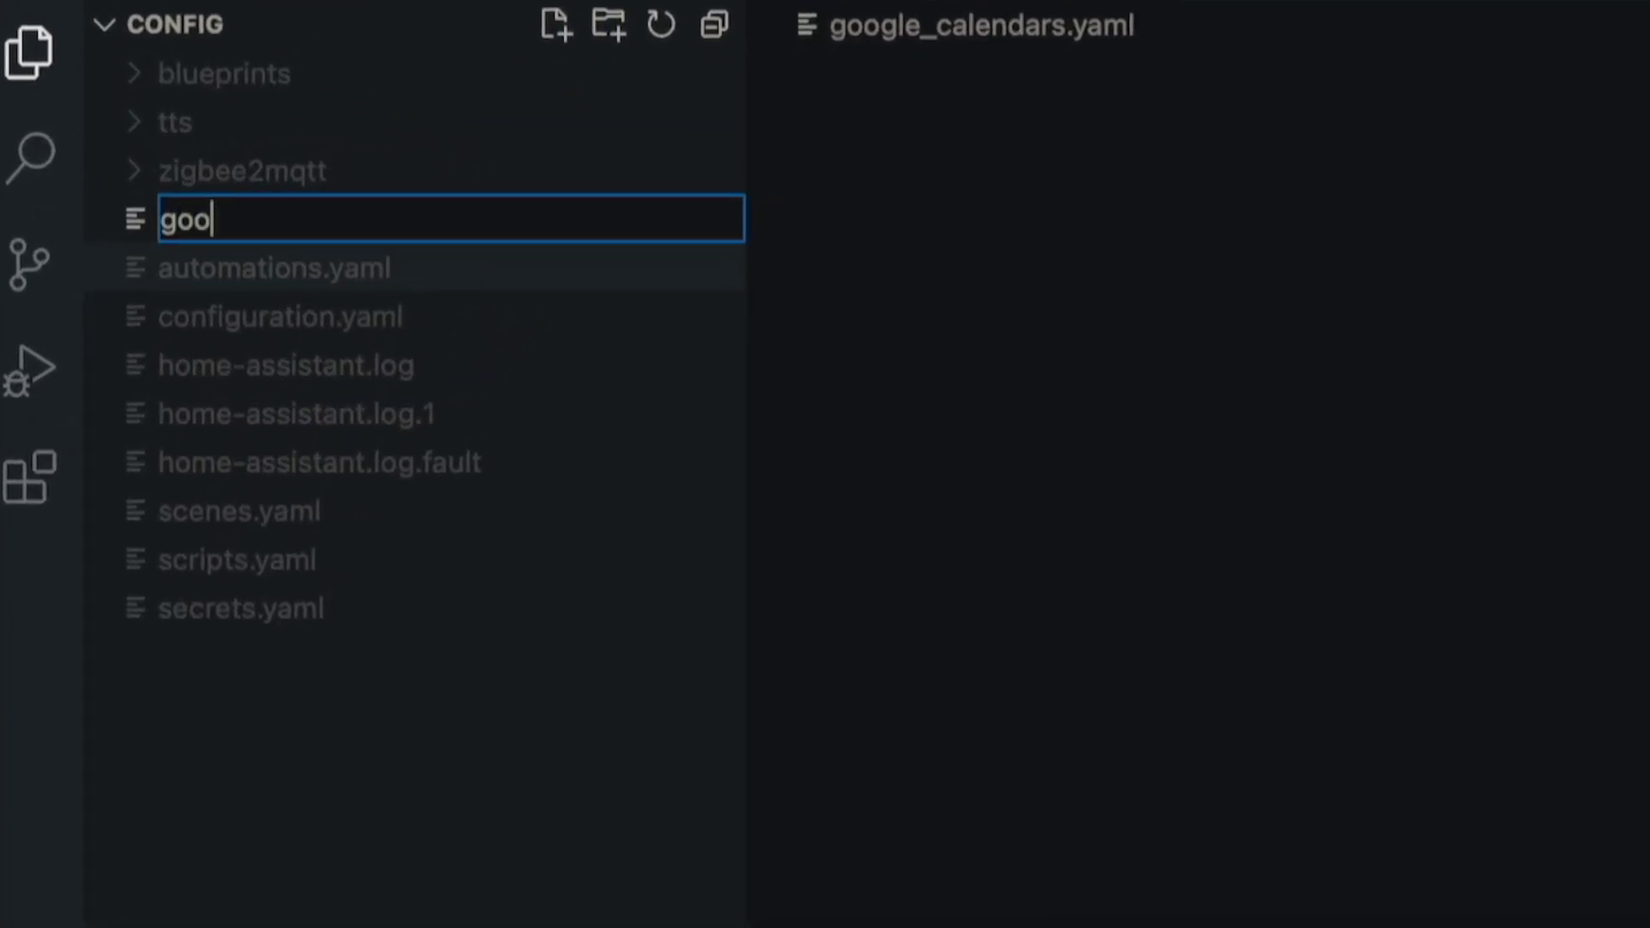
{"action": "type", "text": "gl_calendars"}
{"action": "key", "text": "Left"}
{"action": "key", "text": "Left"}
{"action": "key", "text": "Left"}
{"action": "key", "text": "Left"}
{"action": "key", "text": "Left"}
{"action": "key", "text": "Left"}
{"action": "key", "text": "Left"}
{"action": "key", "text": "Left"}
{"action": "key", "text": "Left"}
{"action": "key", "text": "Left"}
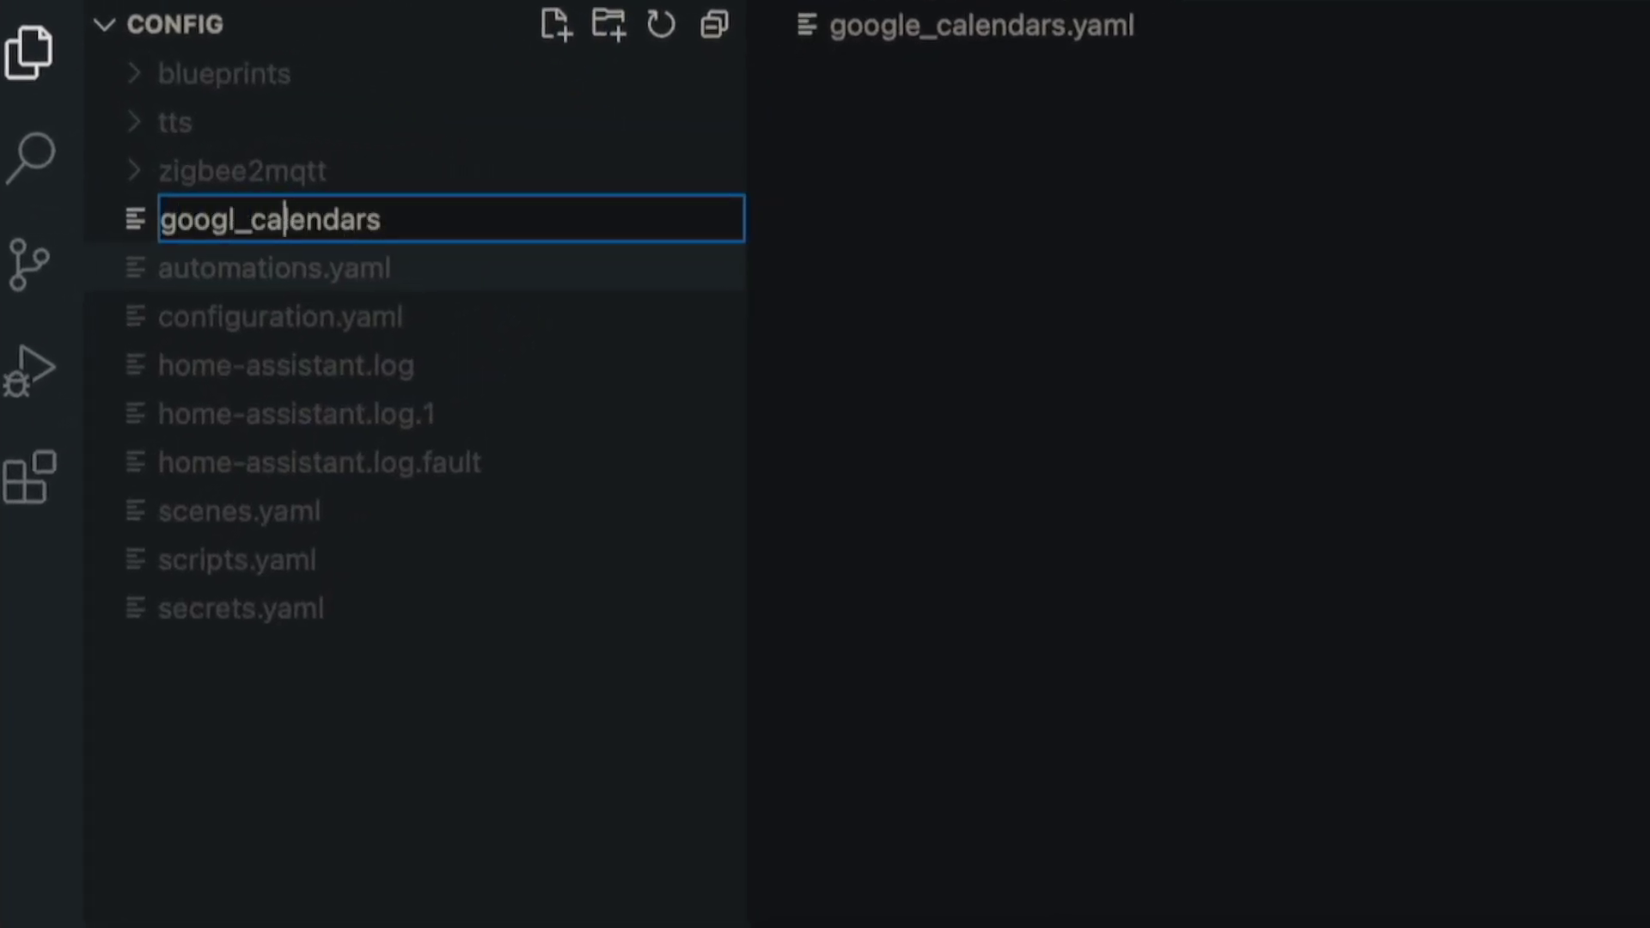
{"action": "type", "text": "e"}
{"action": "key", "text": "Right"}
{"action": "key", "text": "Right"}
{"action": "key", "text": "Right"}
{"action": "key", "text": "Right"}
{"action": "key", "text": "Right"}
{"action": "key", "text": "Right"}
{"action": "key", "text": "Right"}
{"action": "key", "text": "Right"}
{"action": "key", "text": "Right"}
{"action": "key", "text": "Right"}
{"action": "type", "text": ".yaml"}
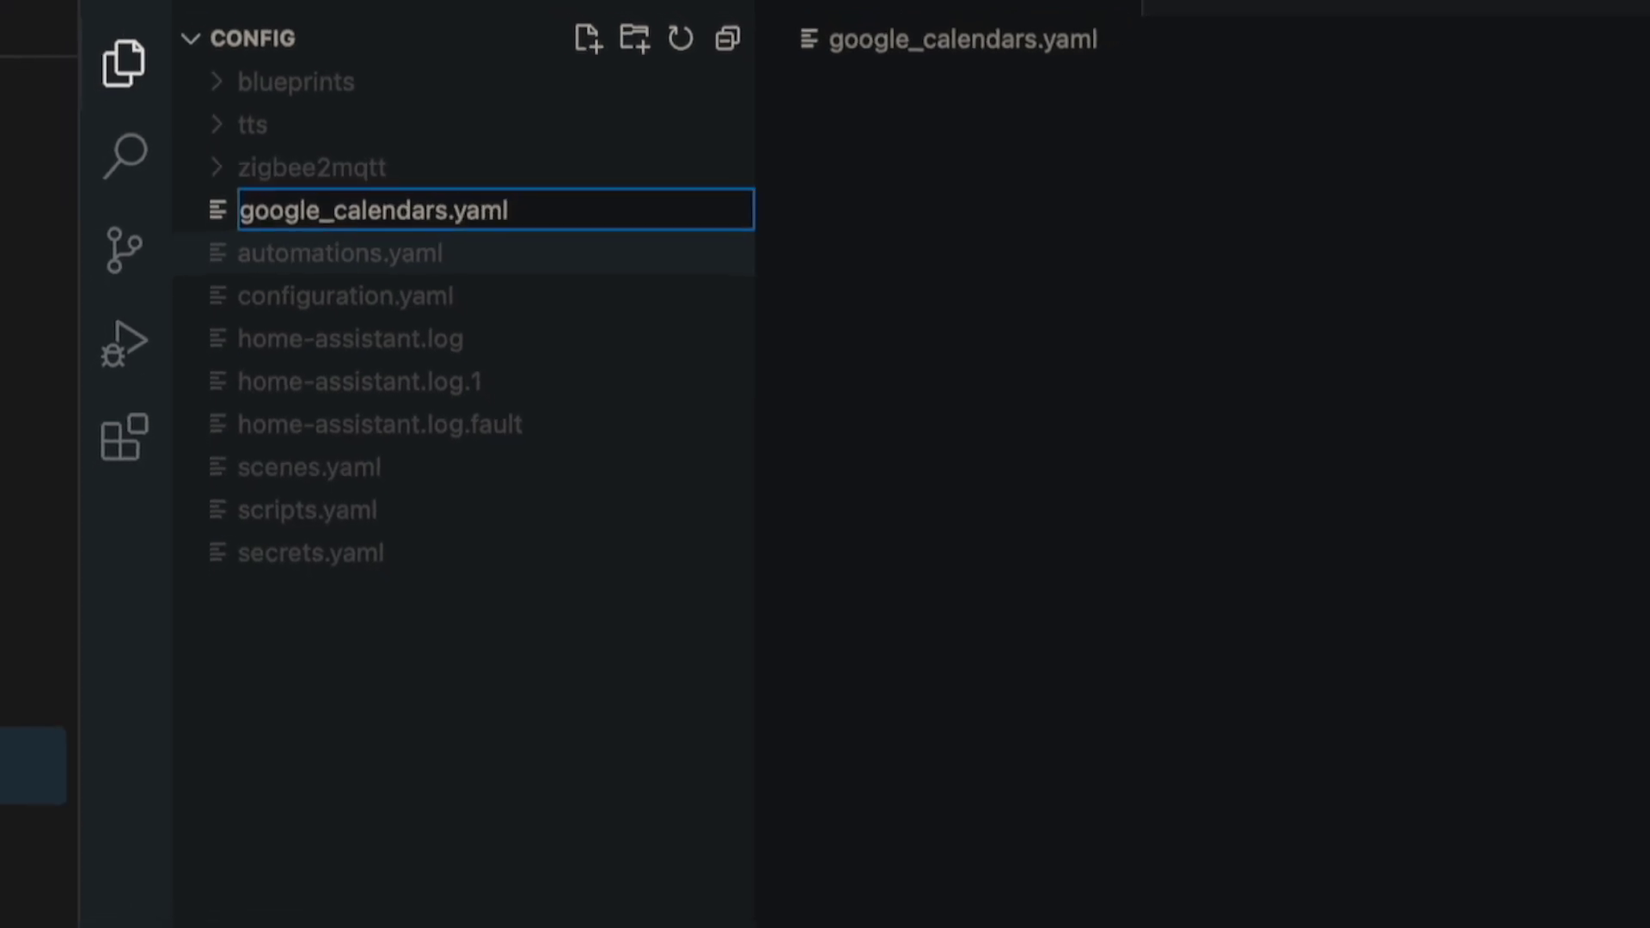
{"action": "key", "text": "Return"}
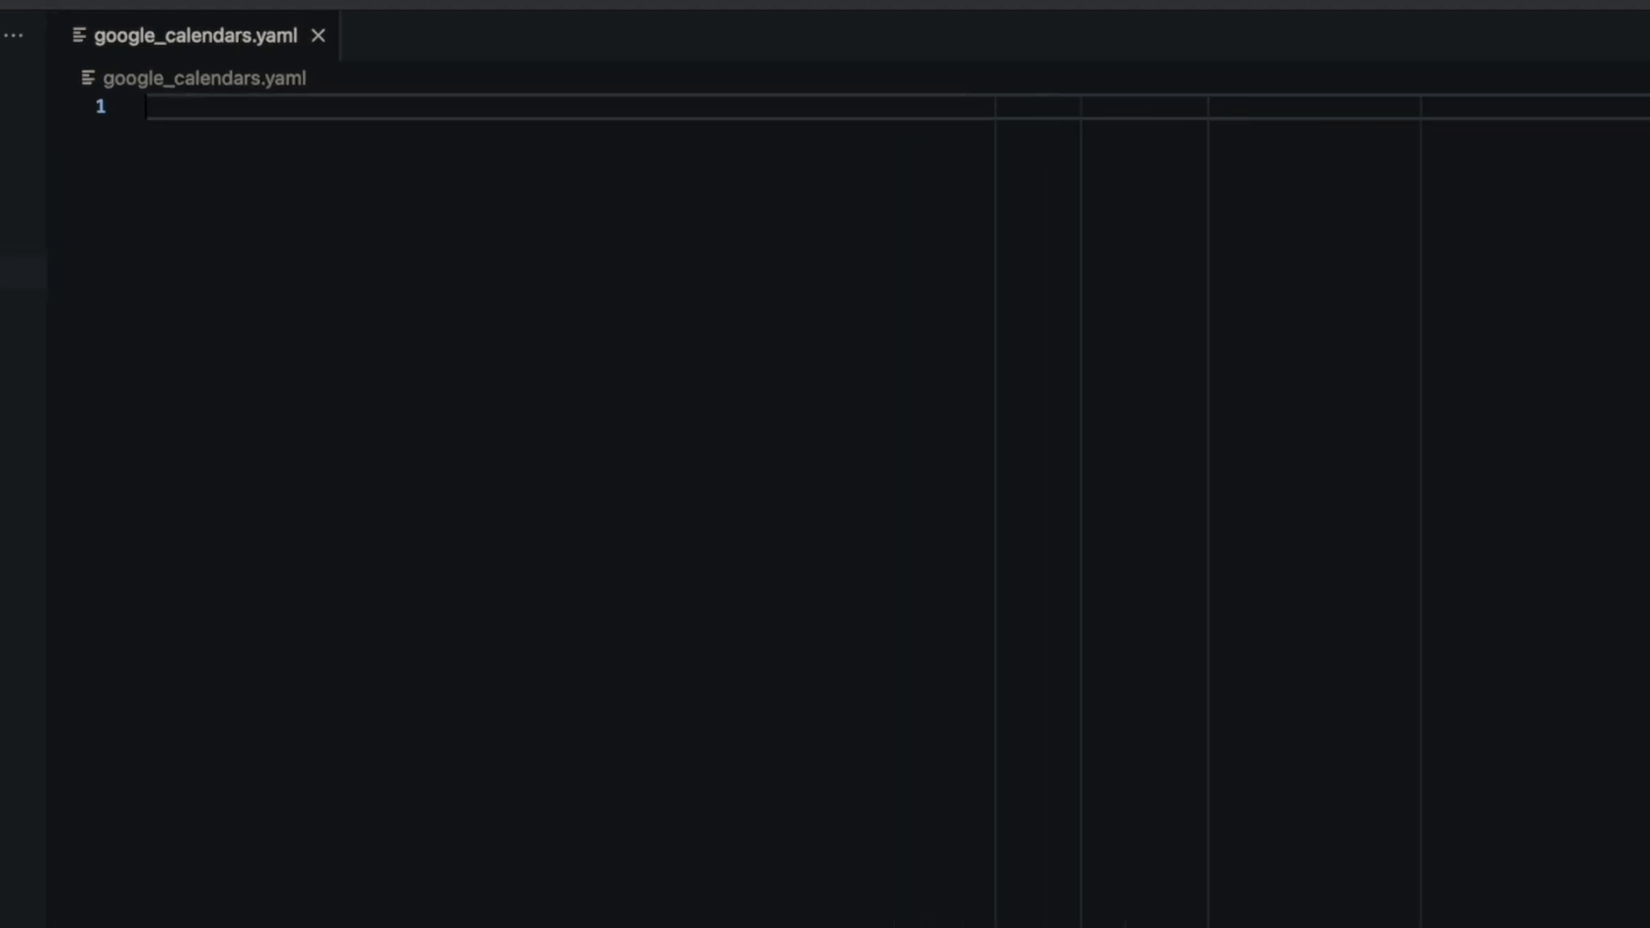
- Start google_calendars.yaml with a cal_id line holding the account's e-mail address, followed by an entities: key
{"action": "type", "text": "- cal_id:"}
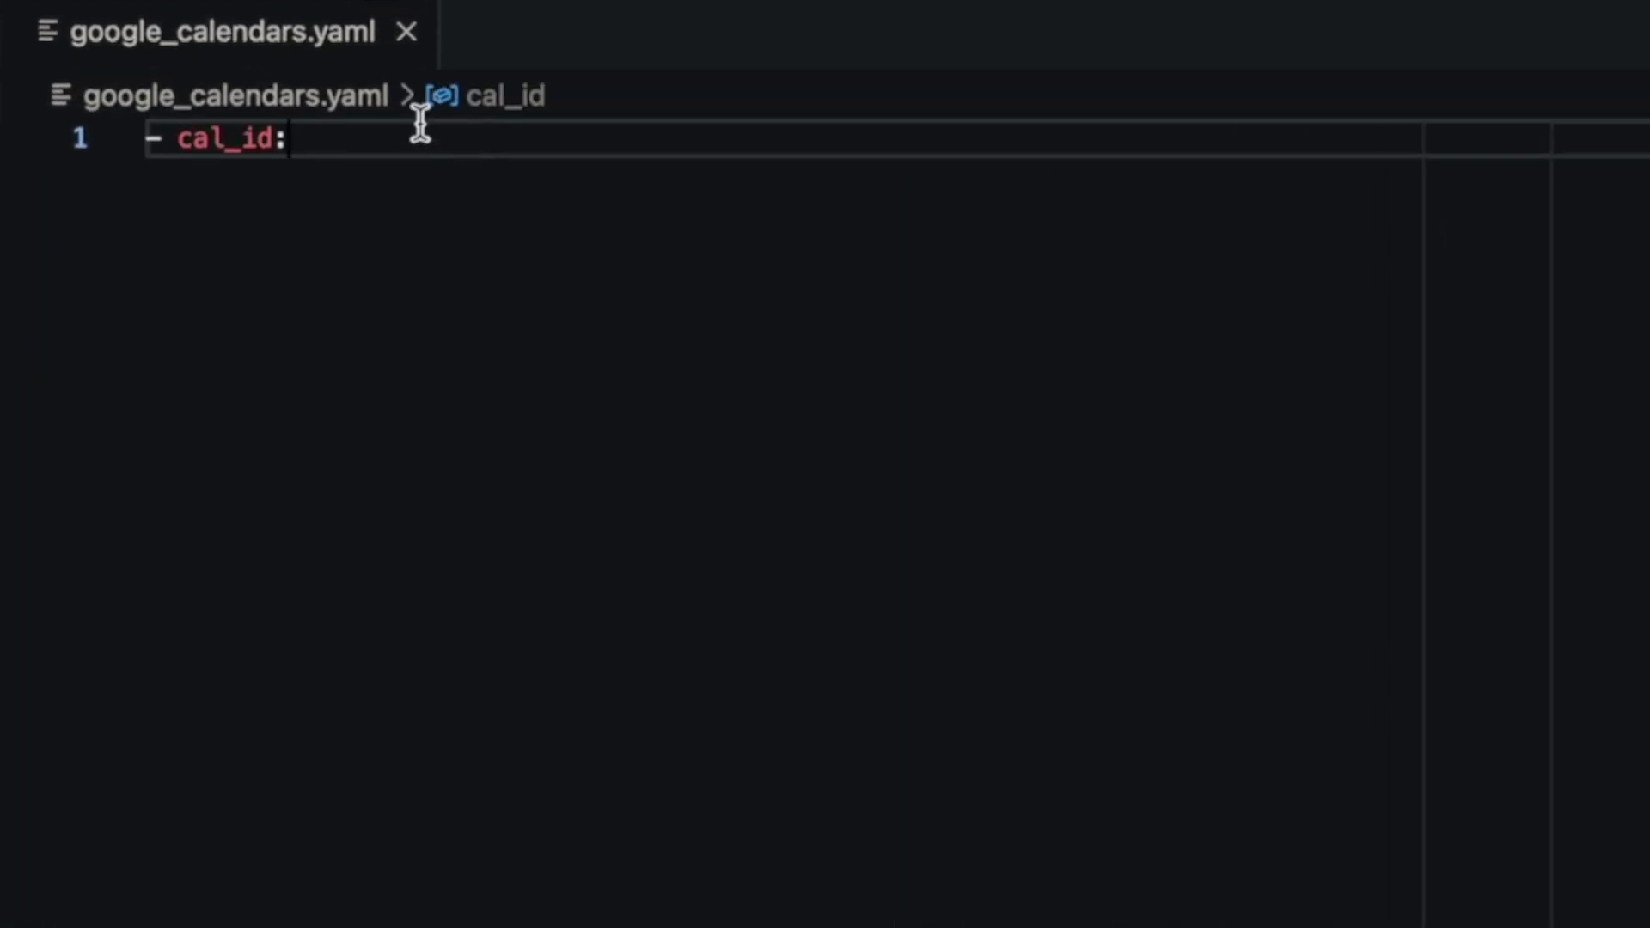
{"action": "left_click", "coordinate": [379, 139]}
{"action": "left_click", "coordinate": [332, 137]}
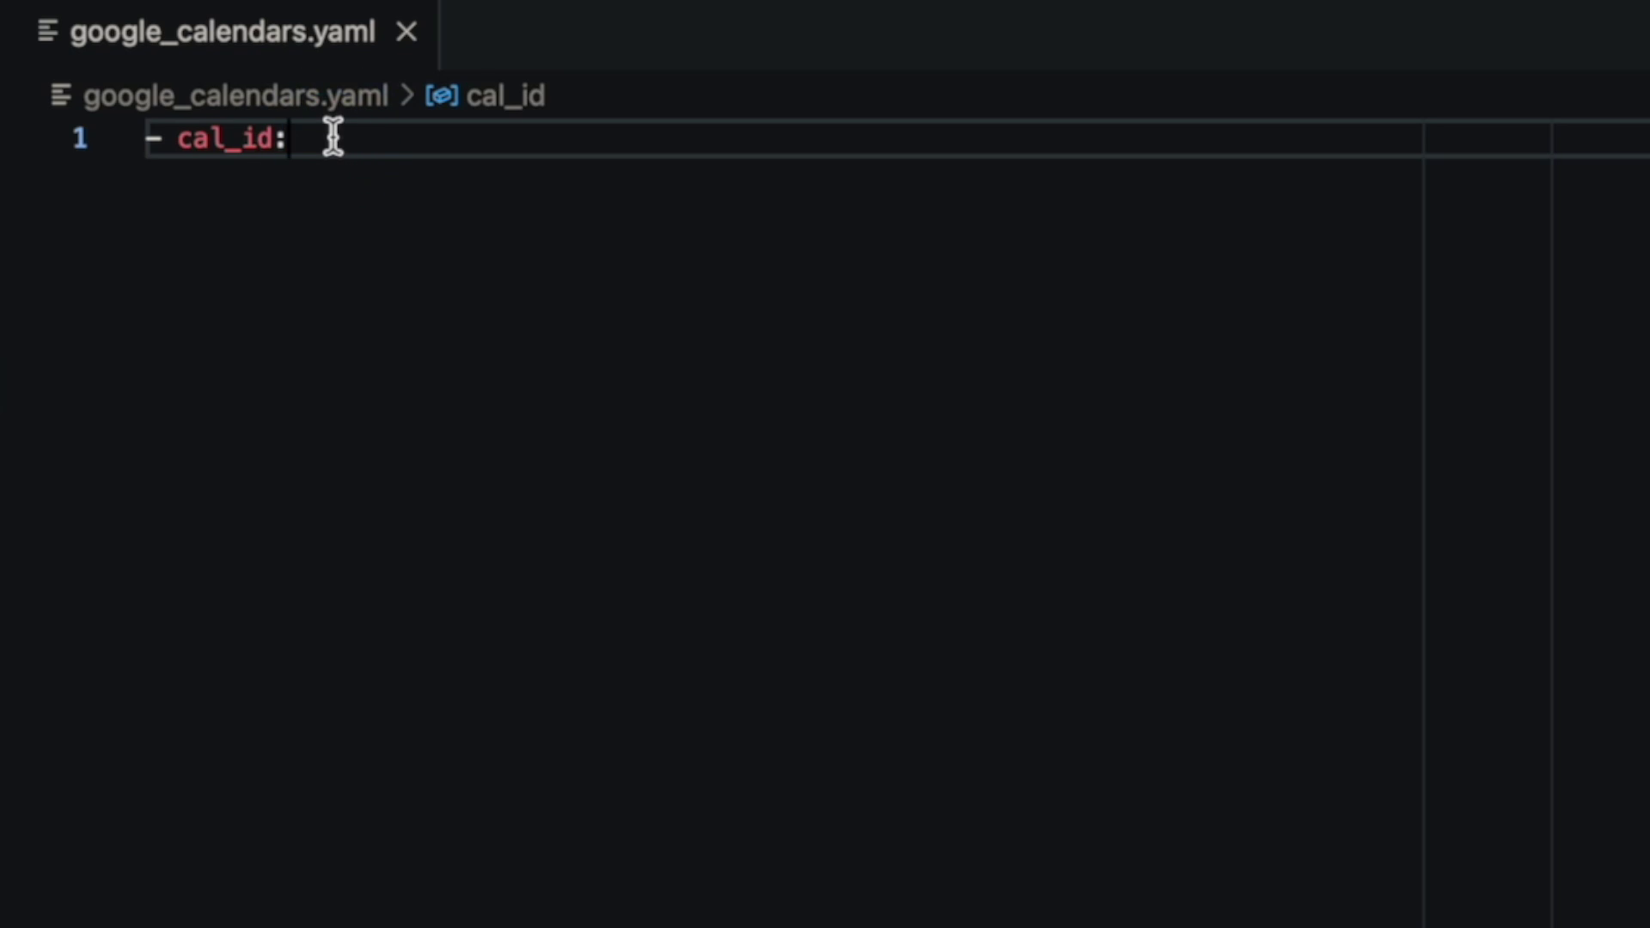
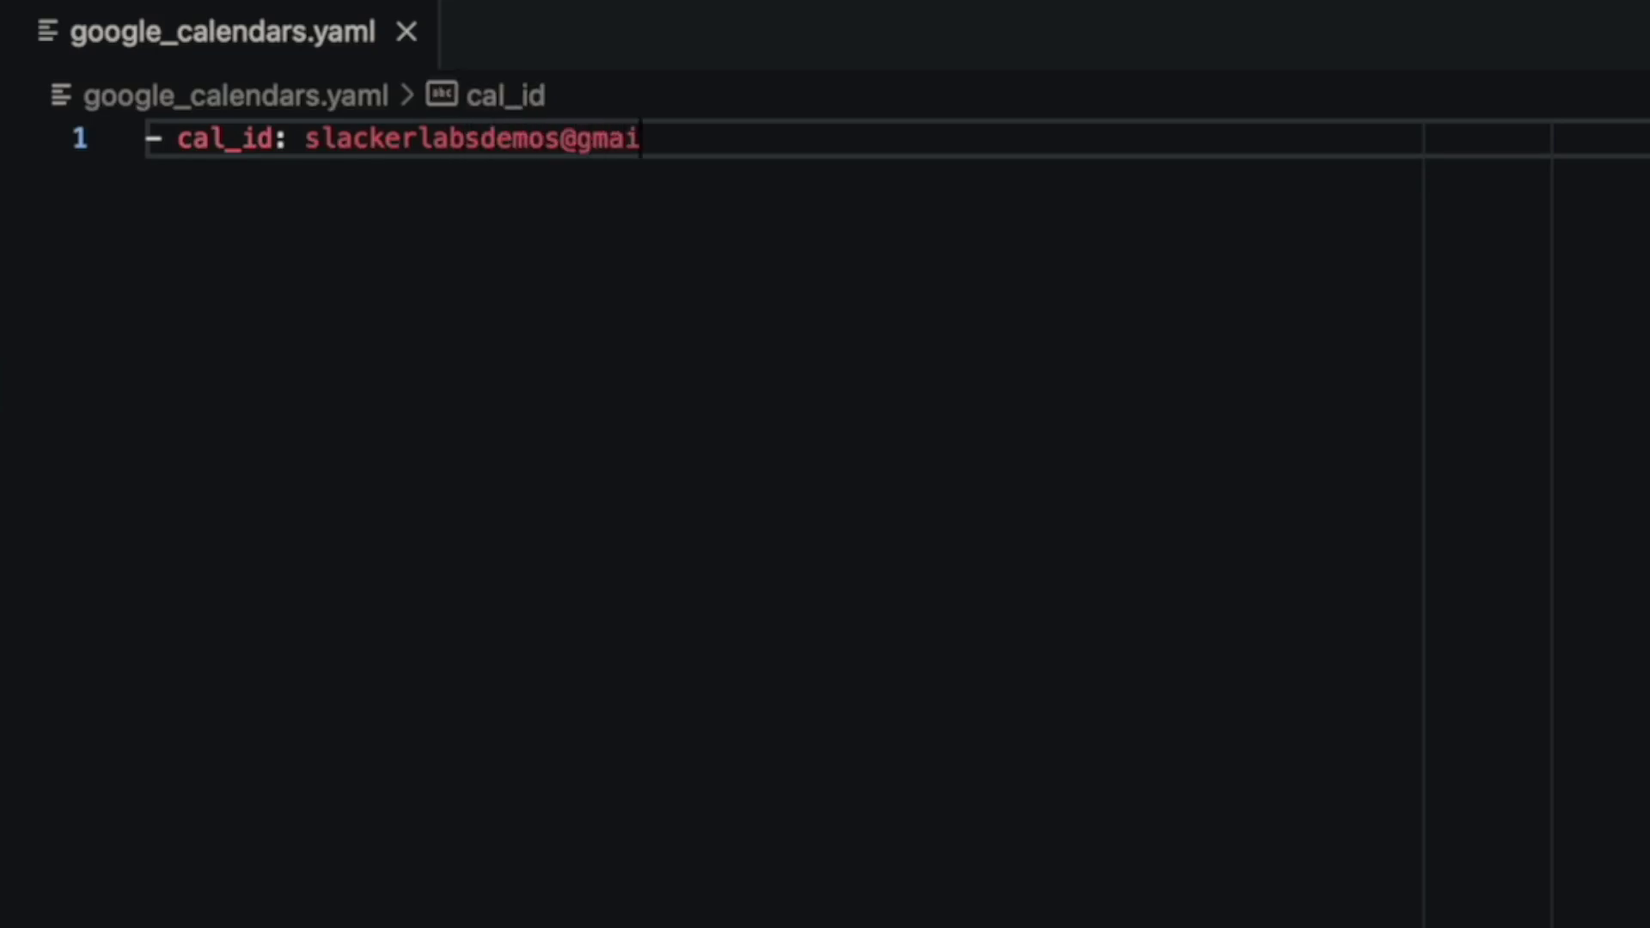
{"action": "key", "text": "Return"}
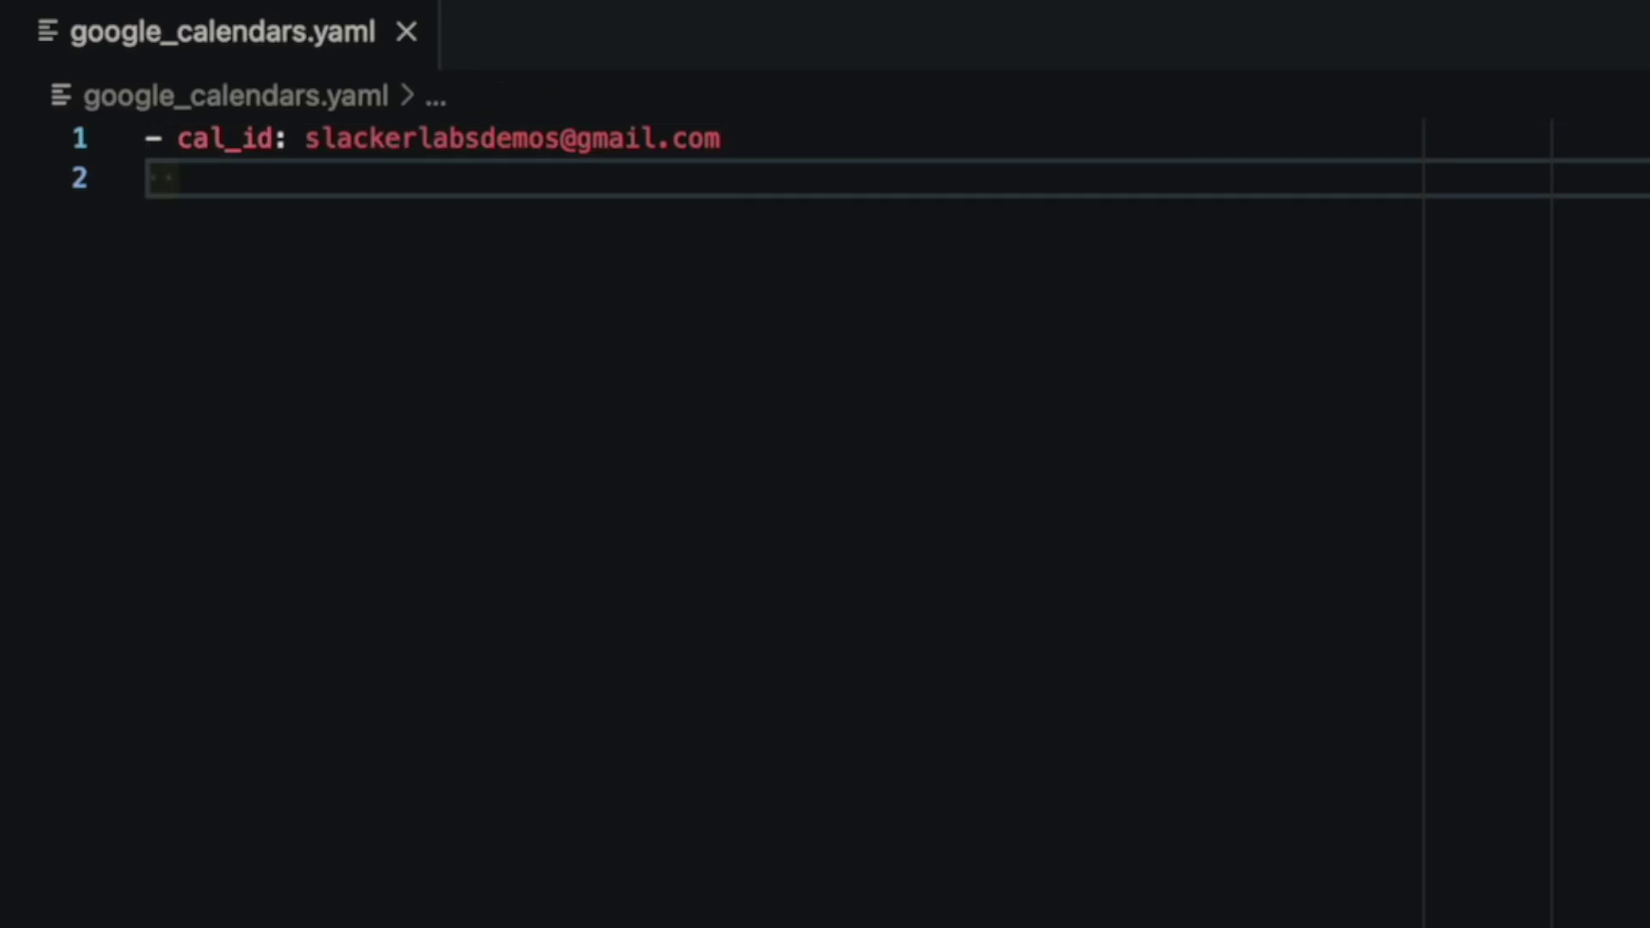
{"action": "type", "text": "entities:"}
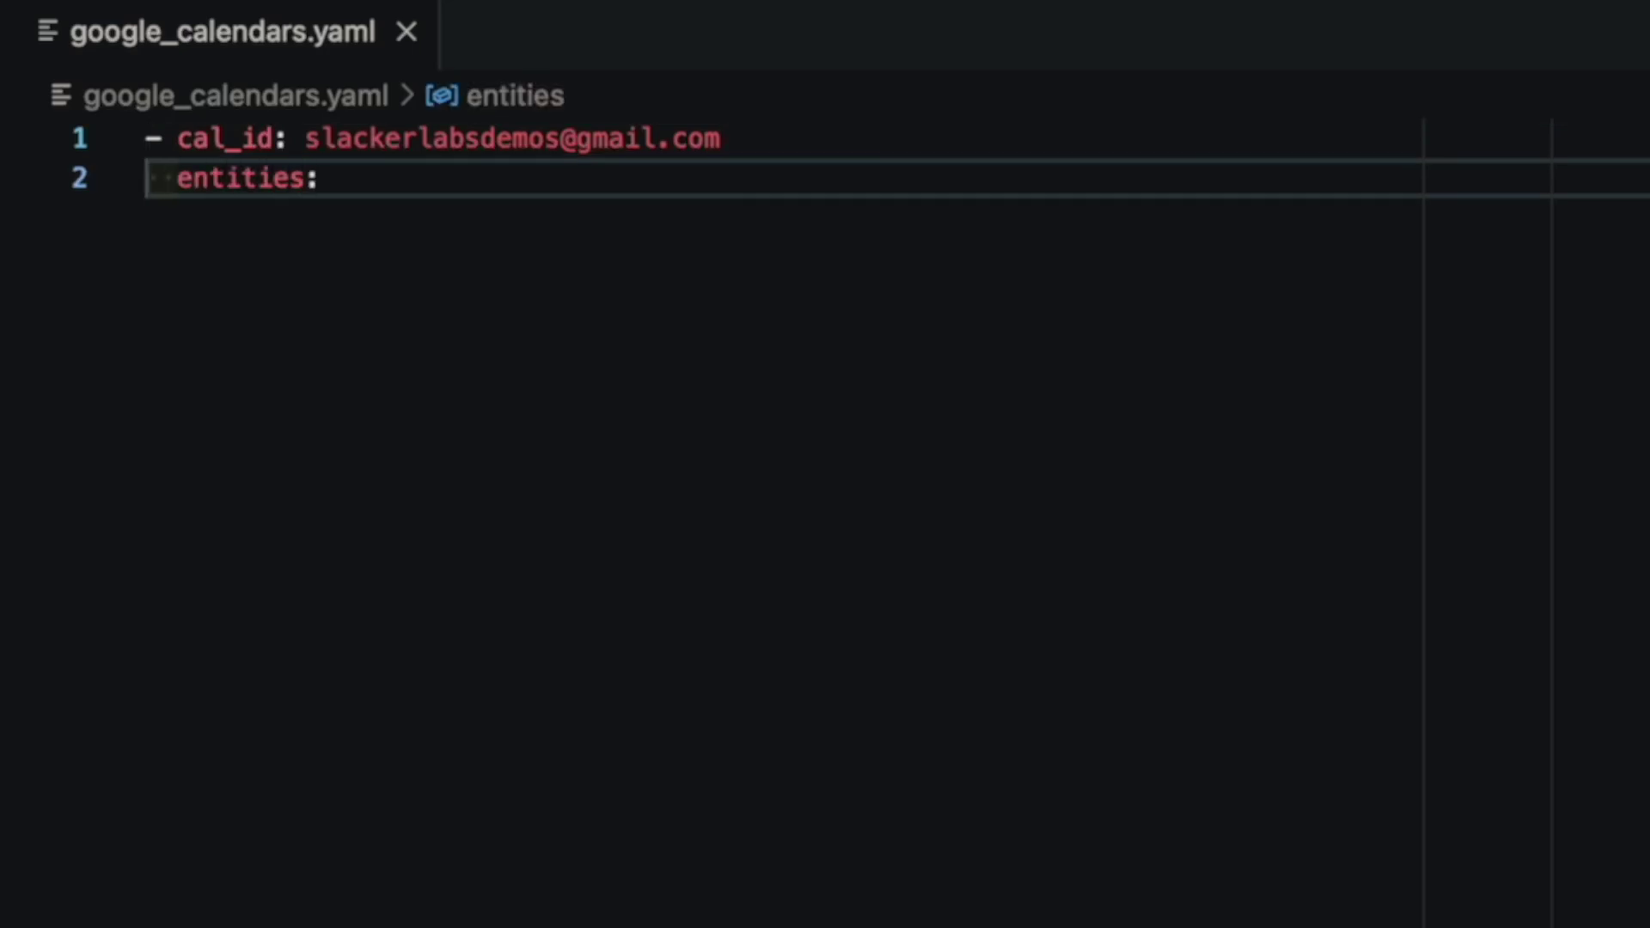
- Add the demo_events entity named Demo Events with search "#event" and track: true
{"action": "key", "text": "Return"}
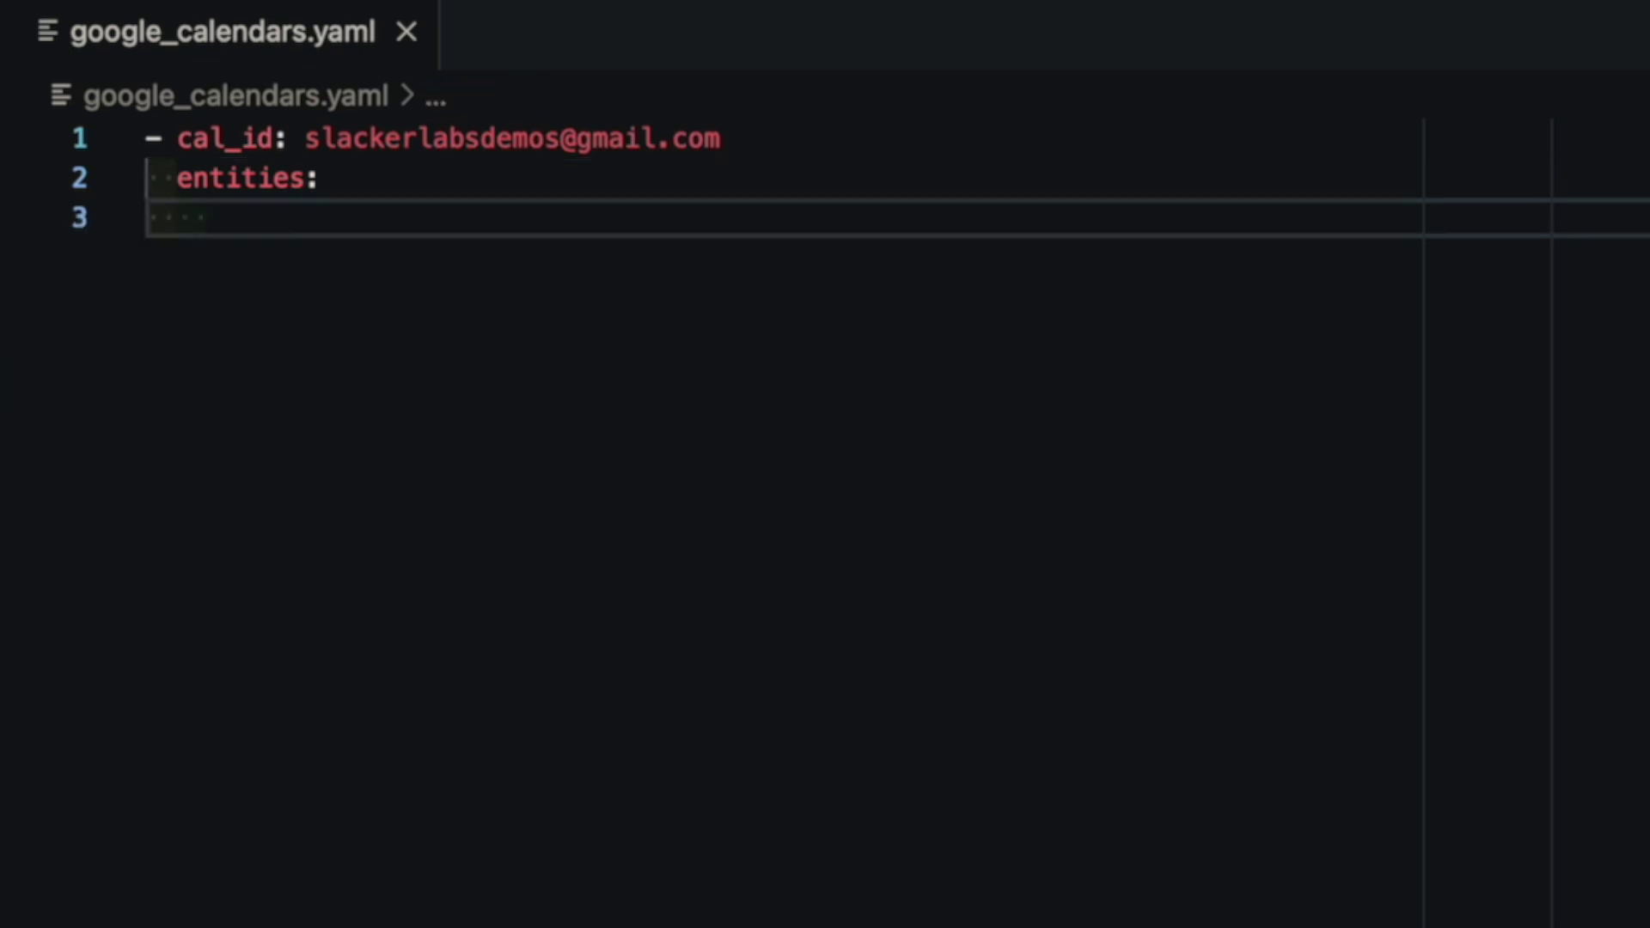
{"action": "type", "text": "- devic"}
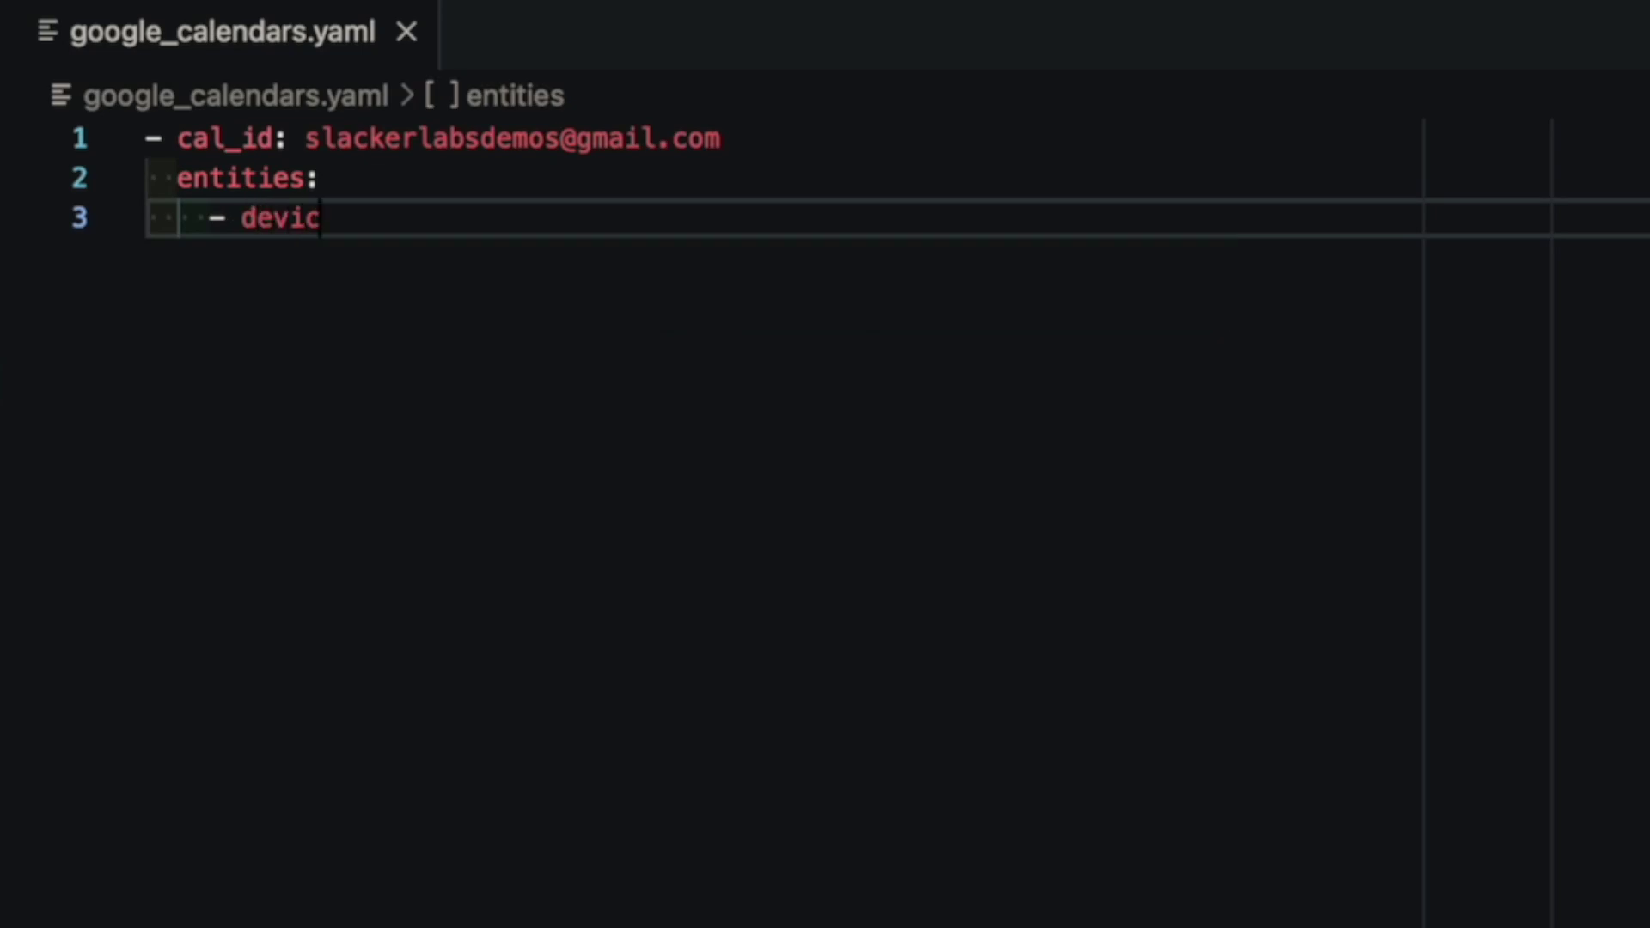
{"action": "type", "text": "e_id:"}
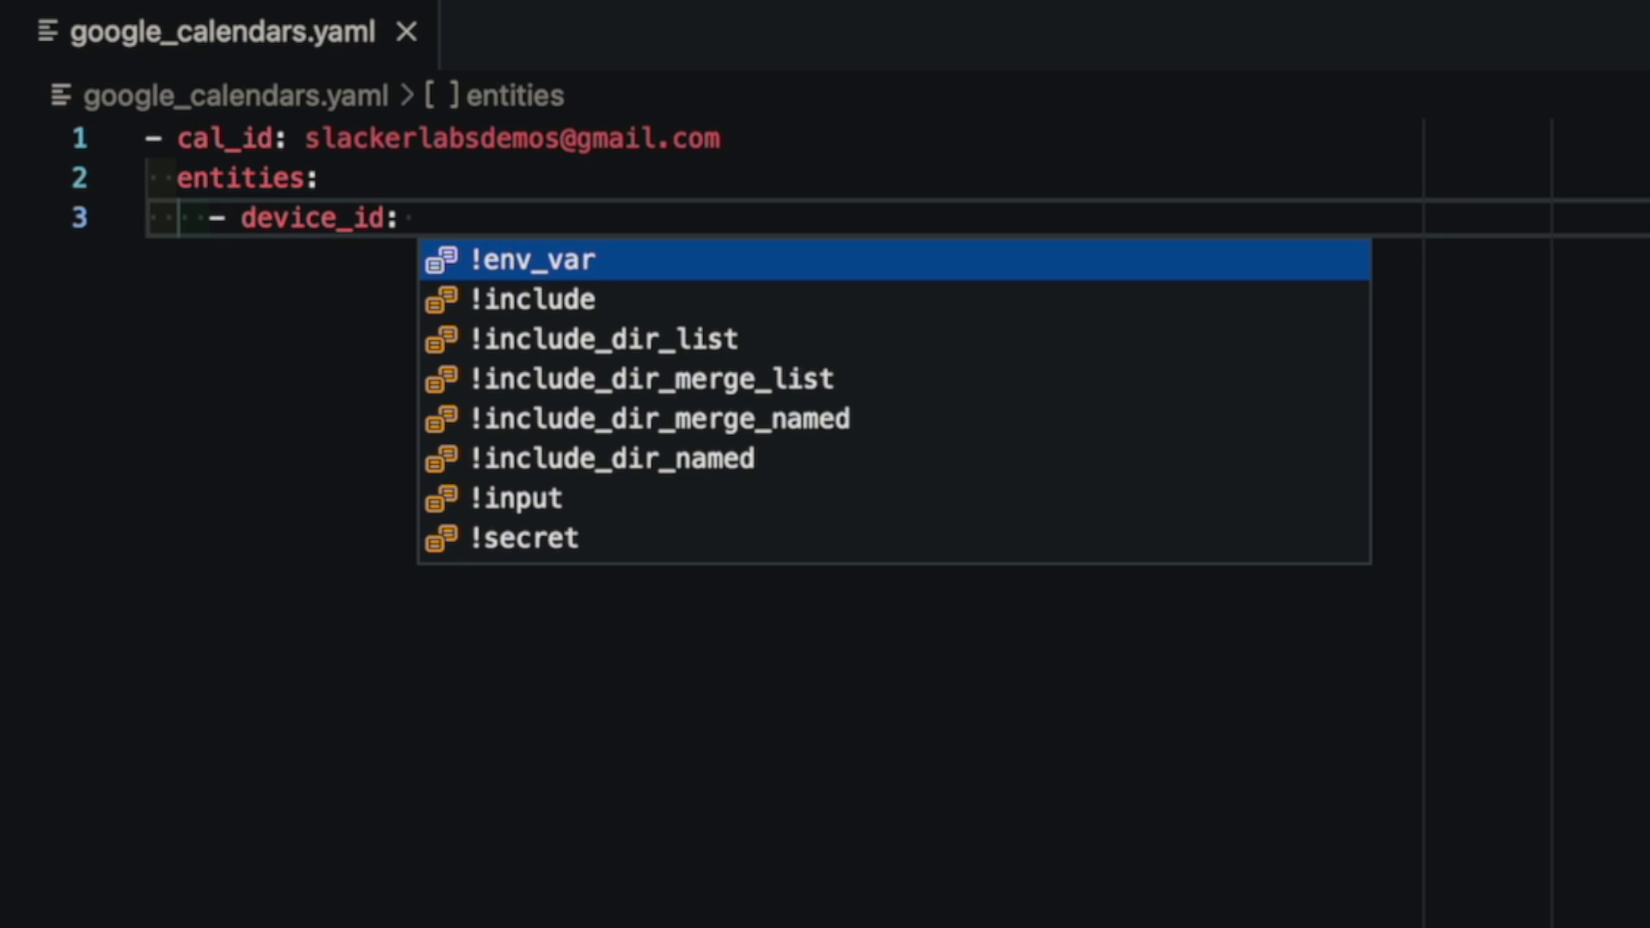
{"action": "type", "text": "Demo Events"}
{"action": "key", "text": "Return"}
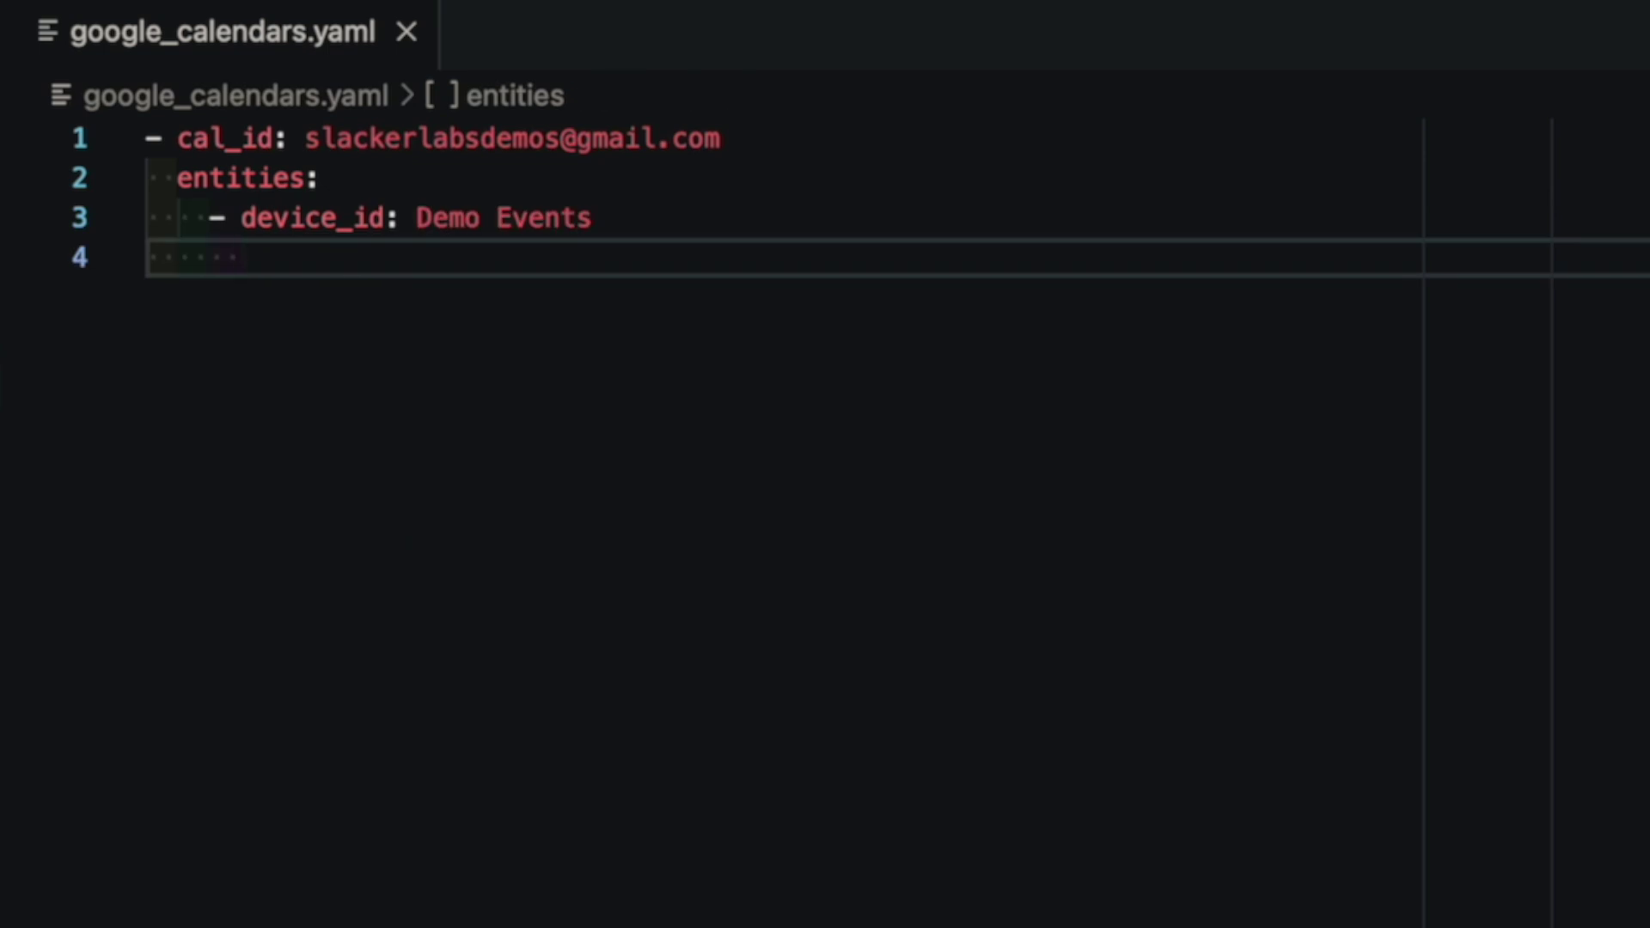
{"action": "type", "text": "name"}
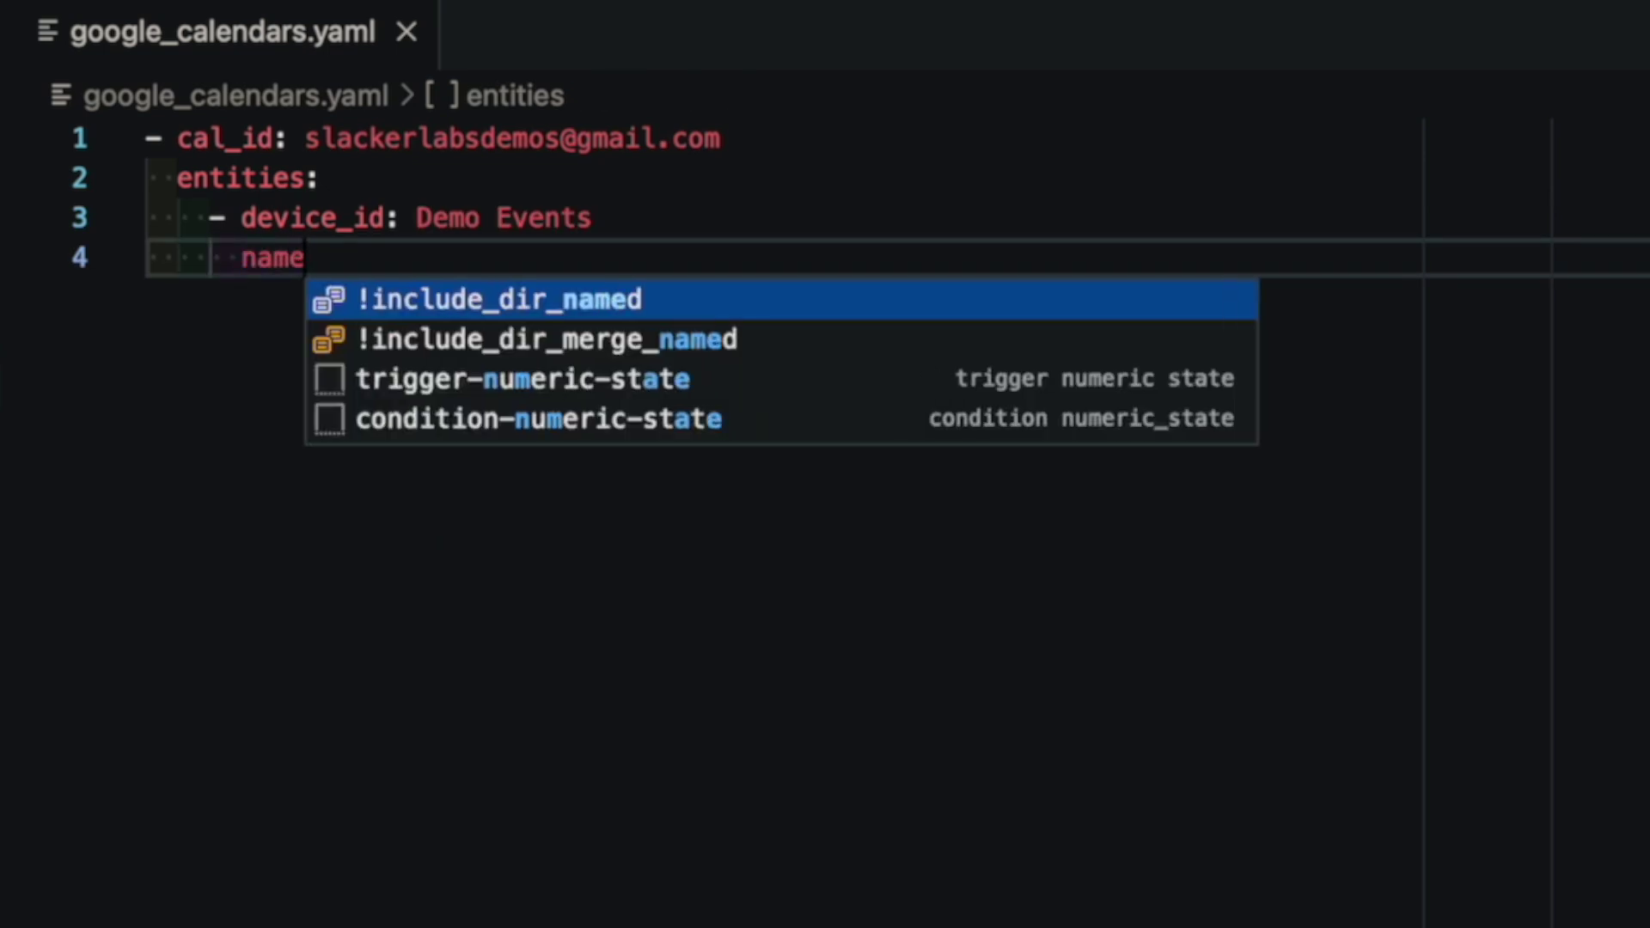
{"action": "type", "text": ": Demo Events"}
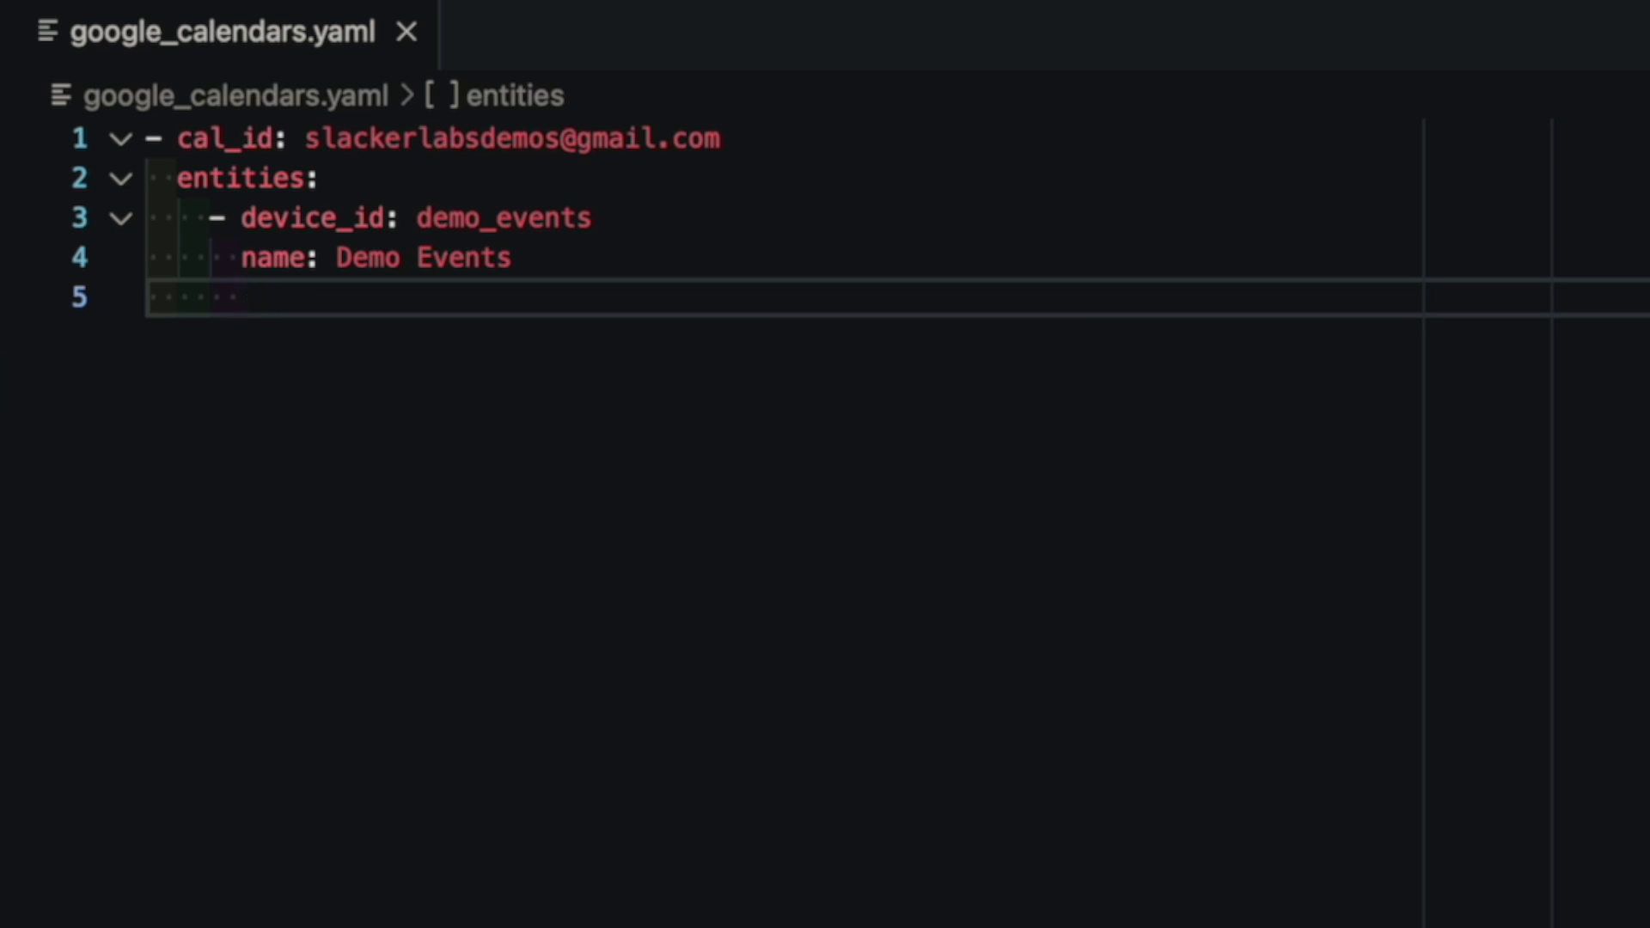
{"action": "type", "text": "earch"}
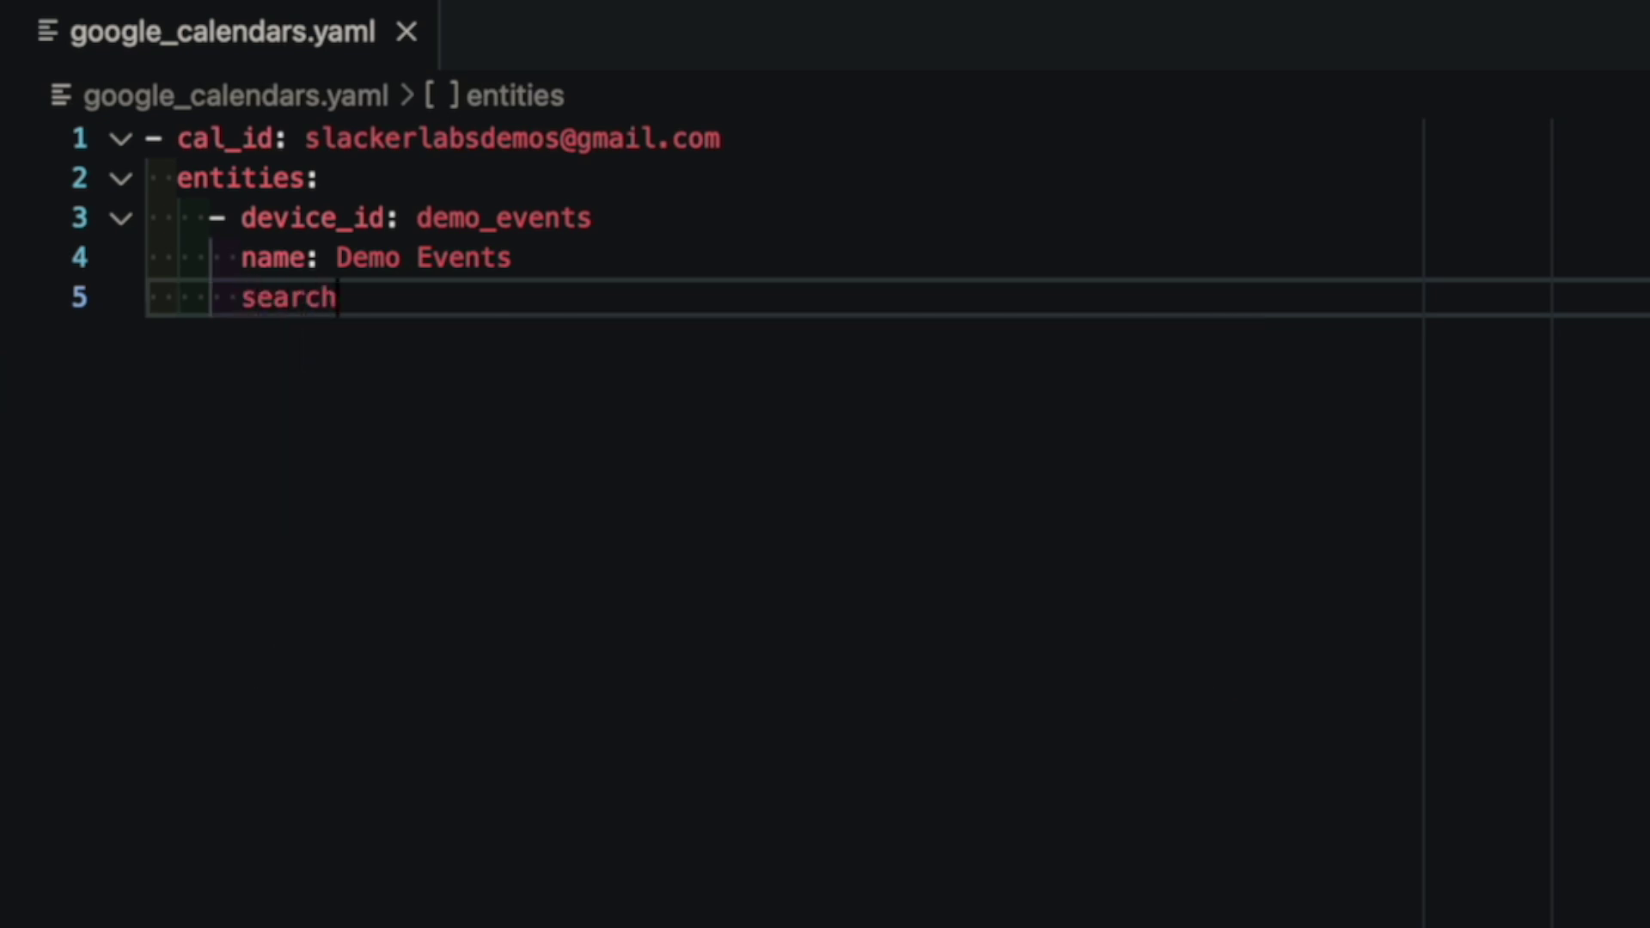
{"action": "type", "text": ": \""}
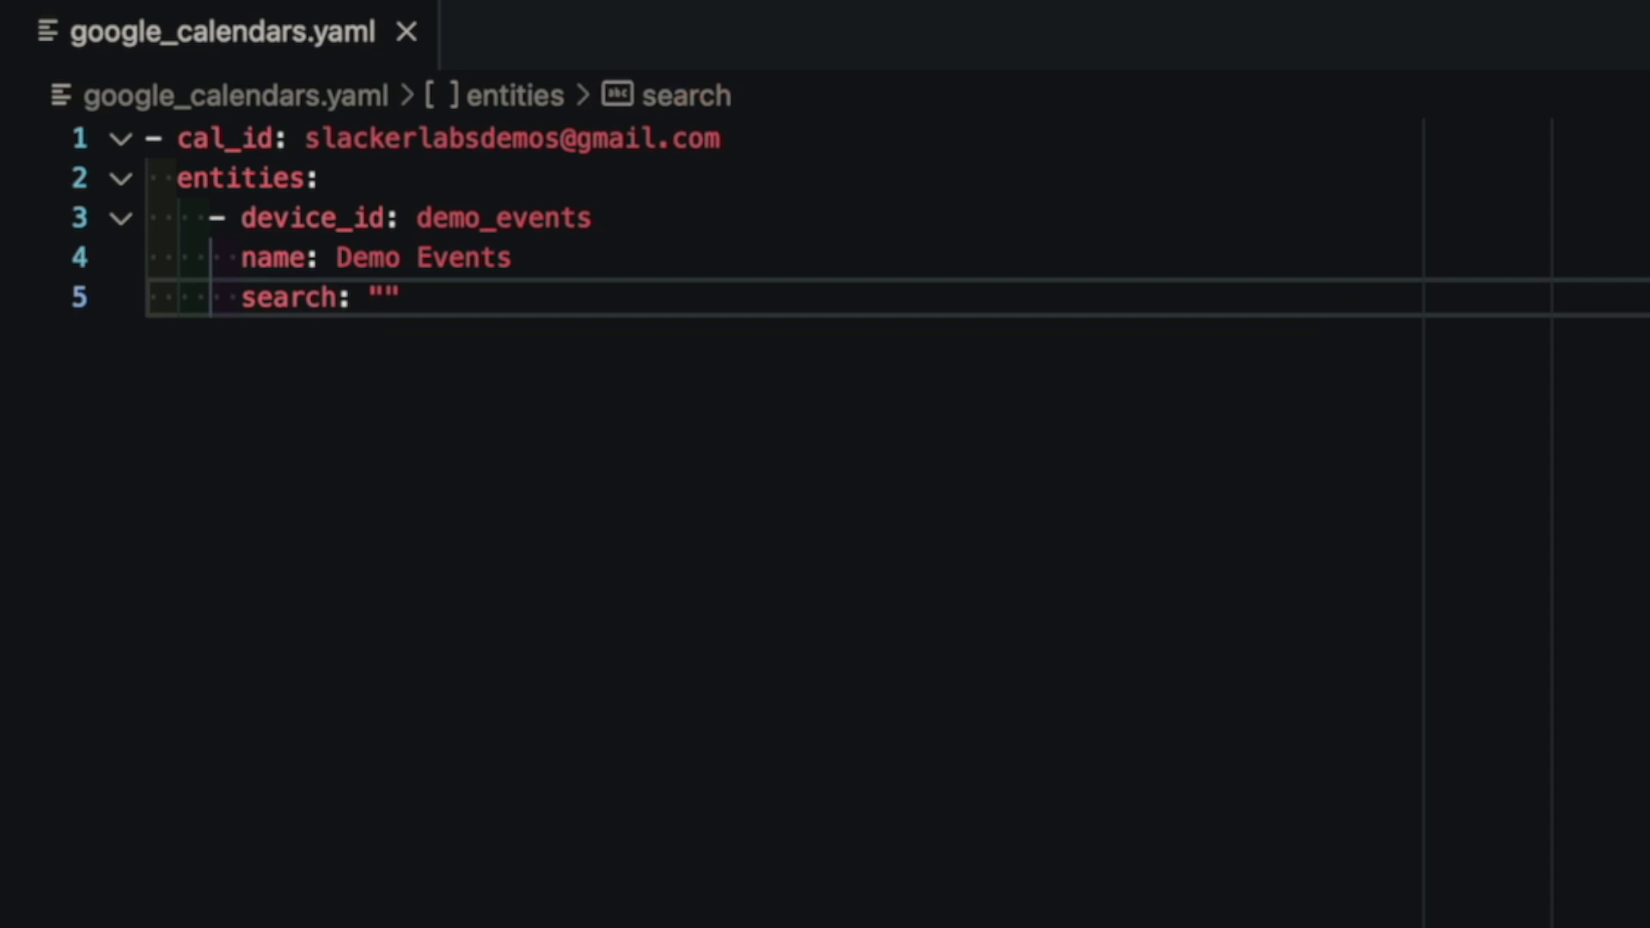
{"action": "type", "text": "#event"}
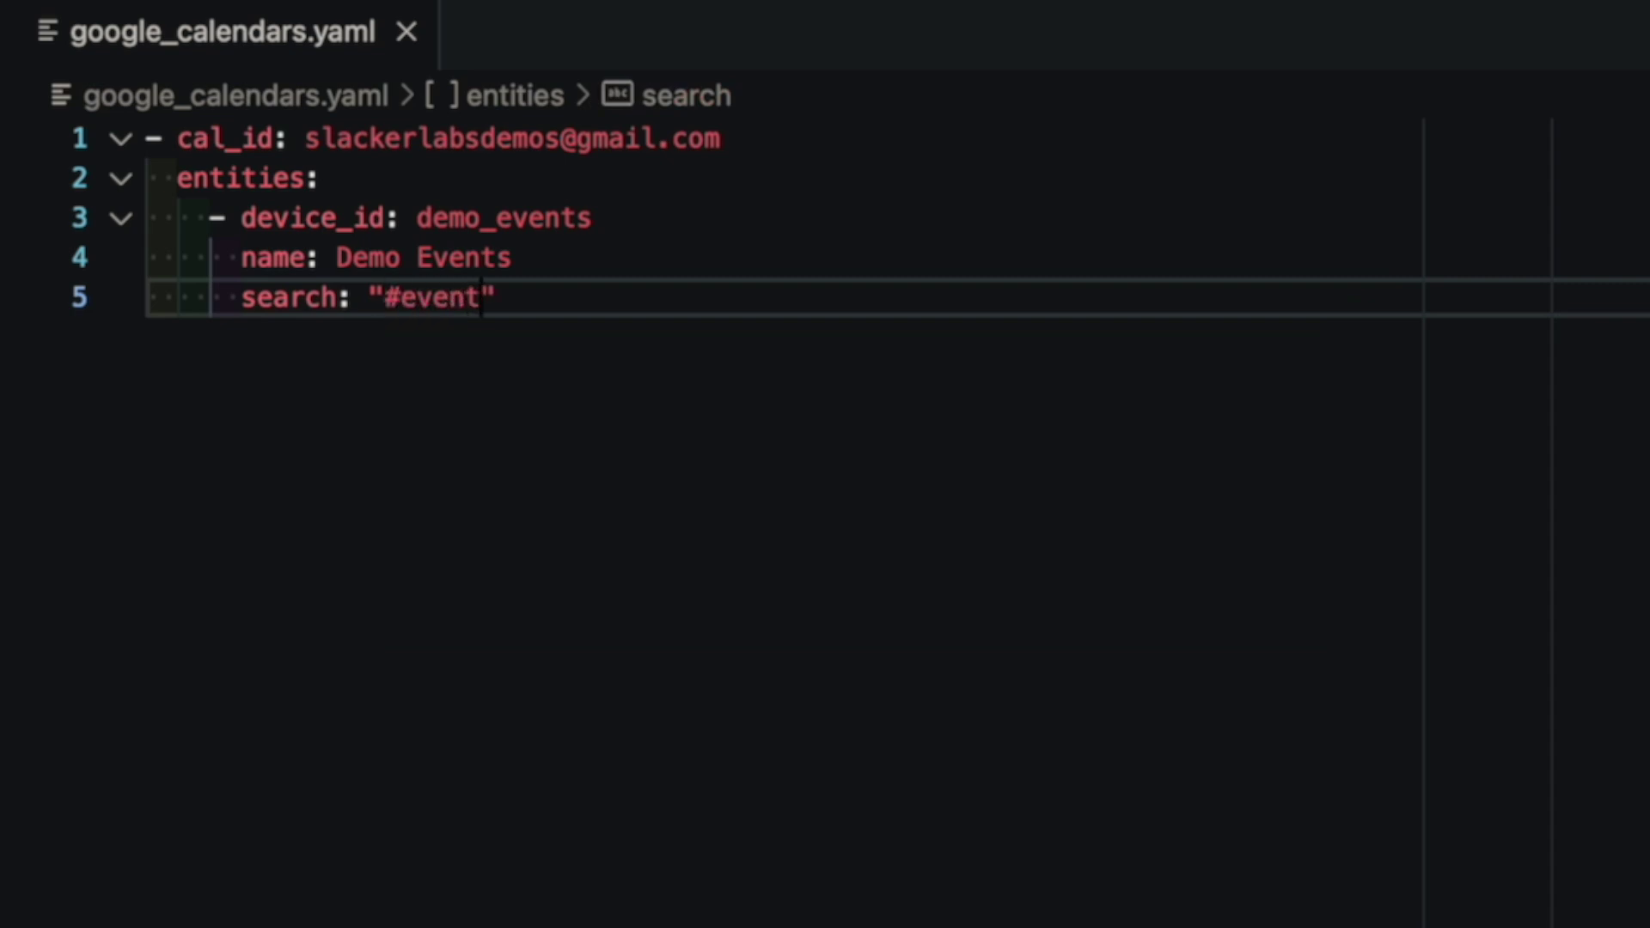
{"action": "key", "text": "Return"}
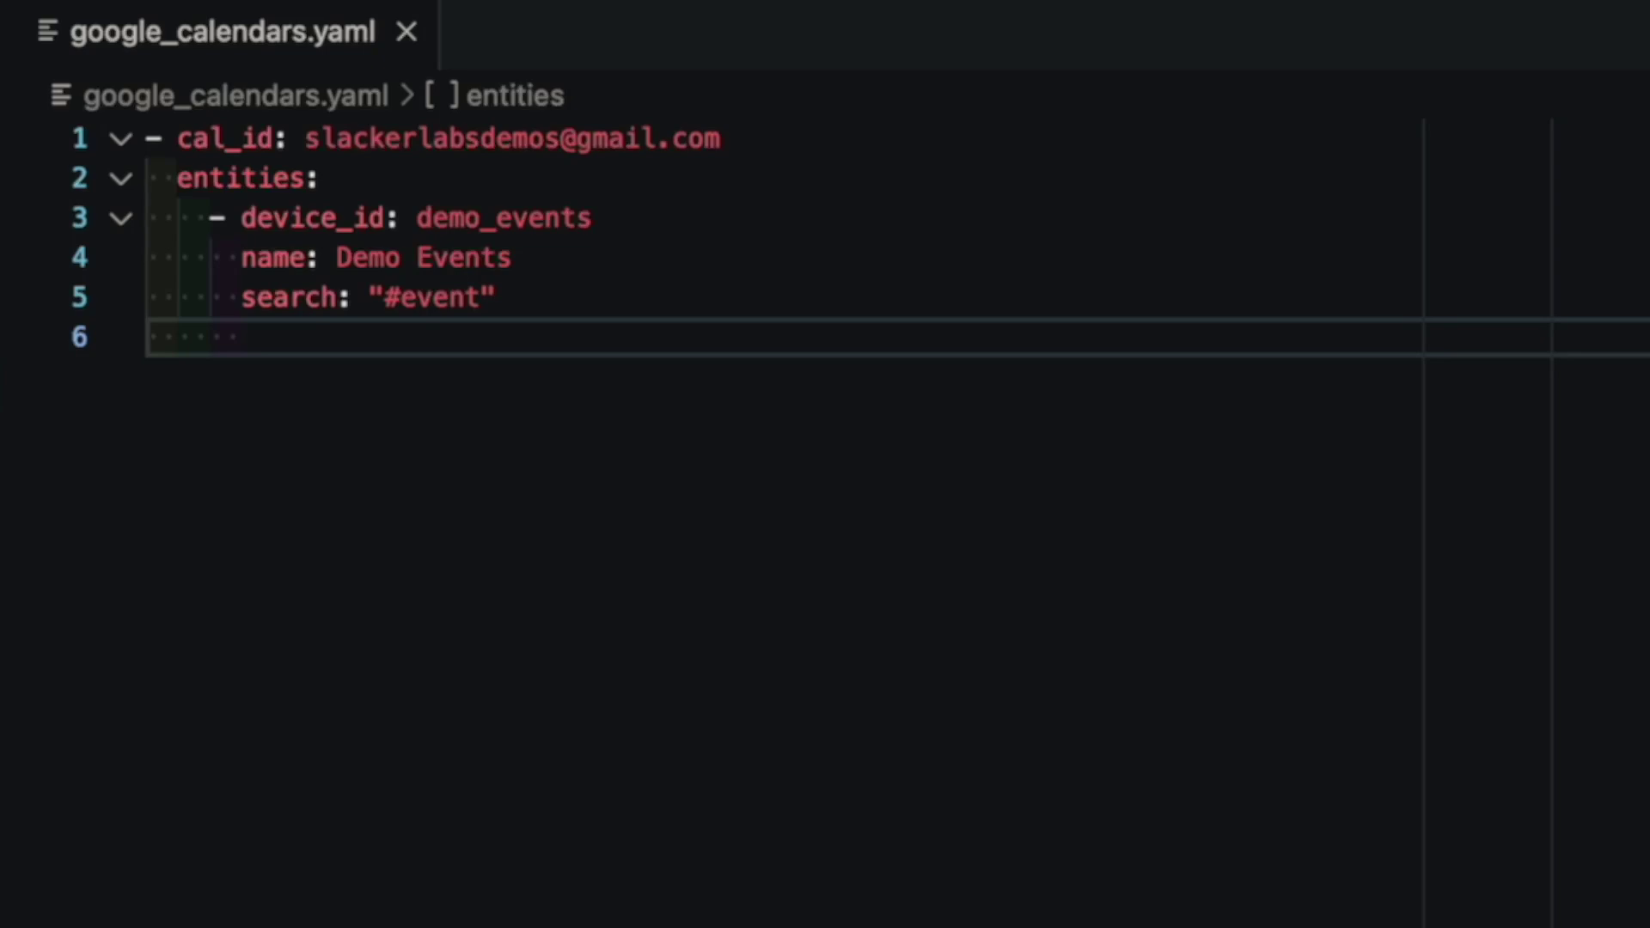
{"action": "type", "text": "track"}
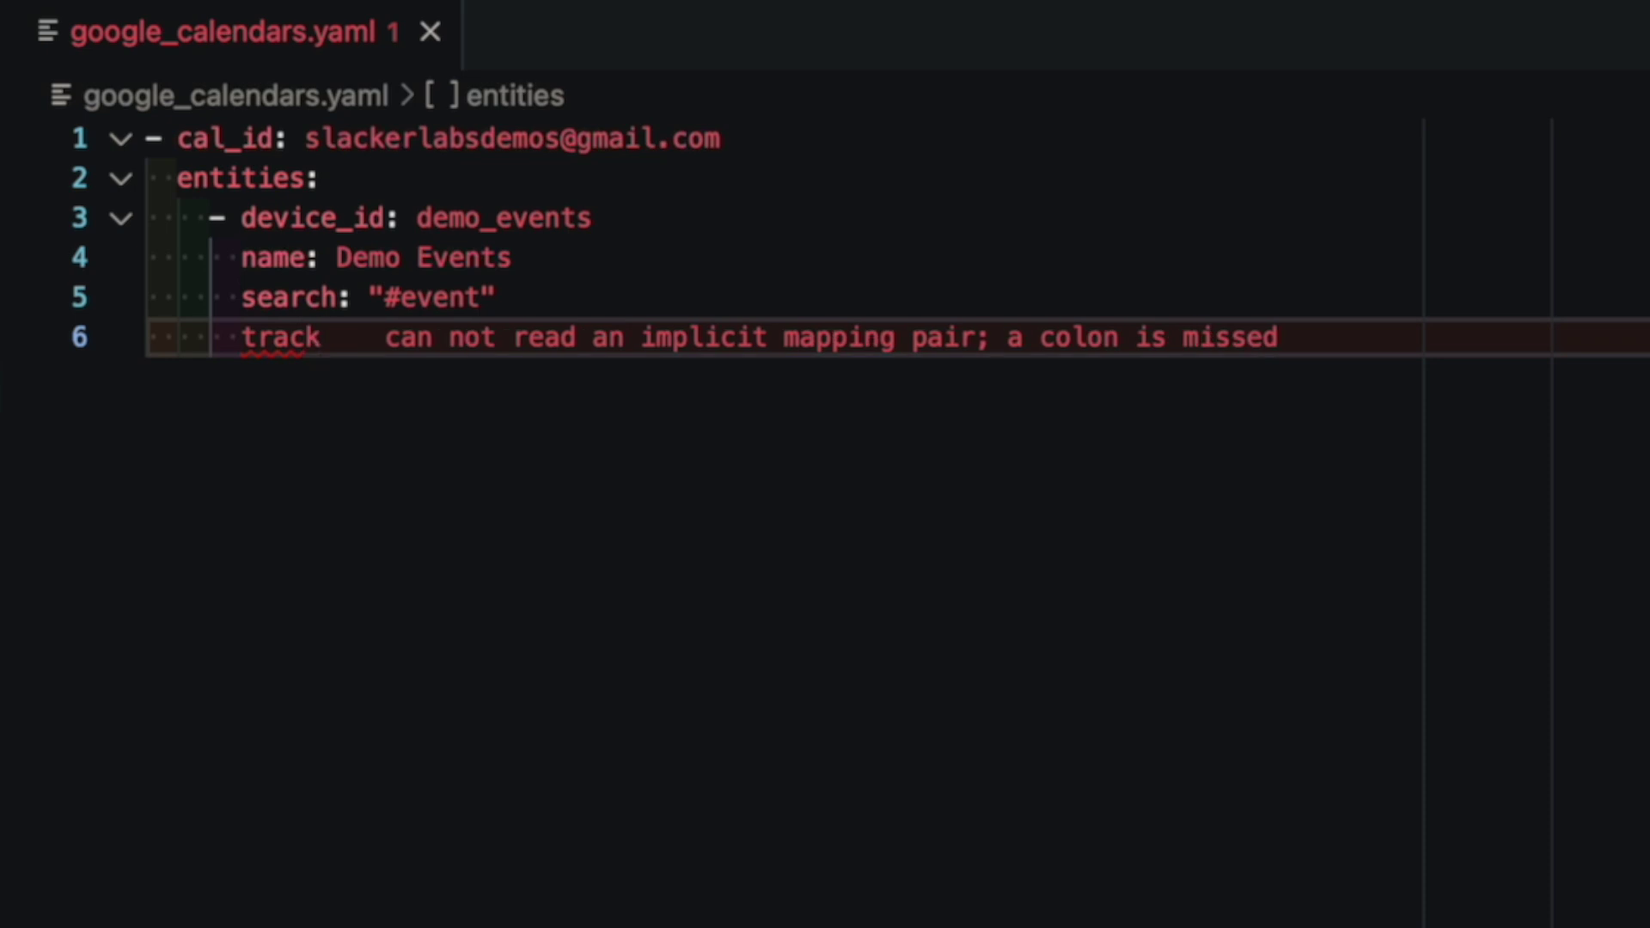
{"action": "type", "text": ": true"}
{"action": "key", "text": "Escape"}
{"action": "key", "text": "Return"}
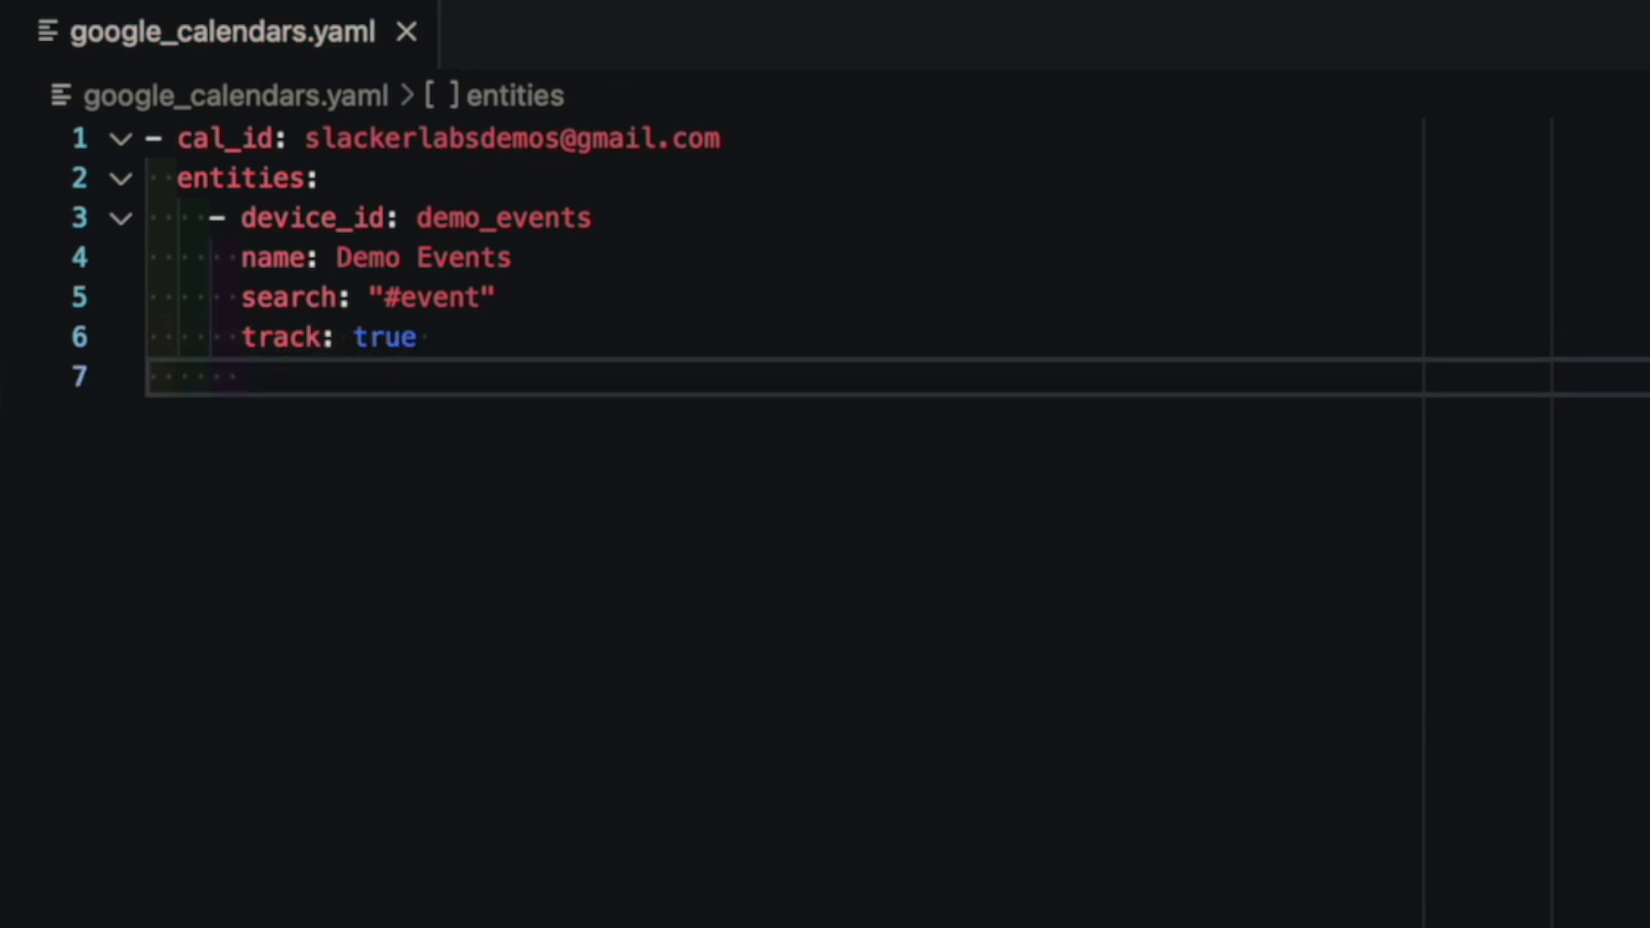
{"action": "key", "text": "BackSpace"}
- Reload the Google Calendar integration and review its six entities, including Demo events
{"action": "left_click", "coordinate": [85, 827]}
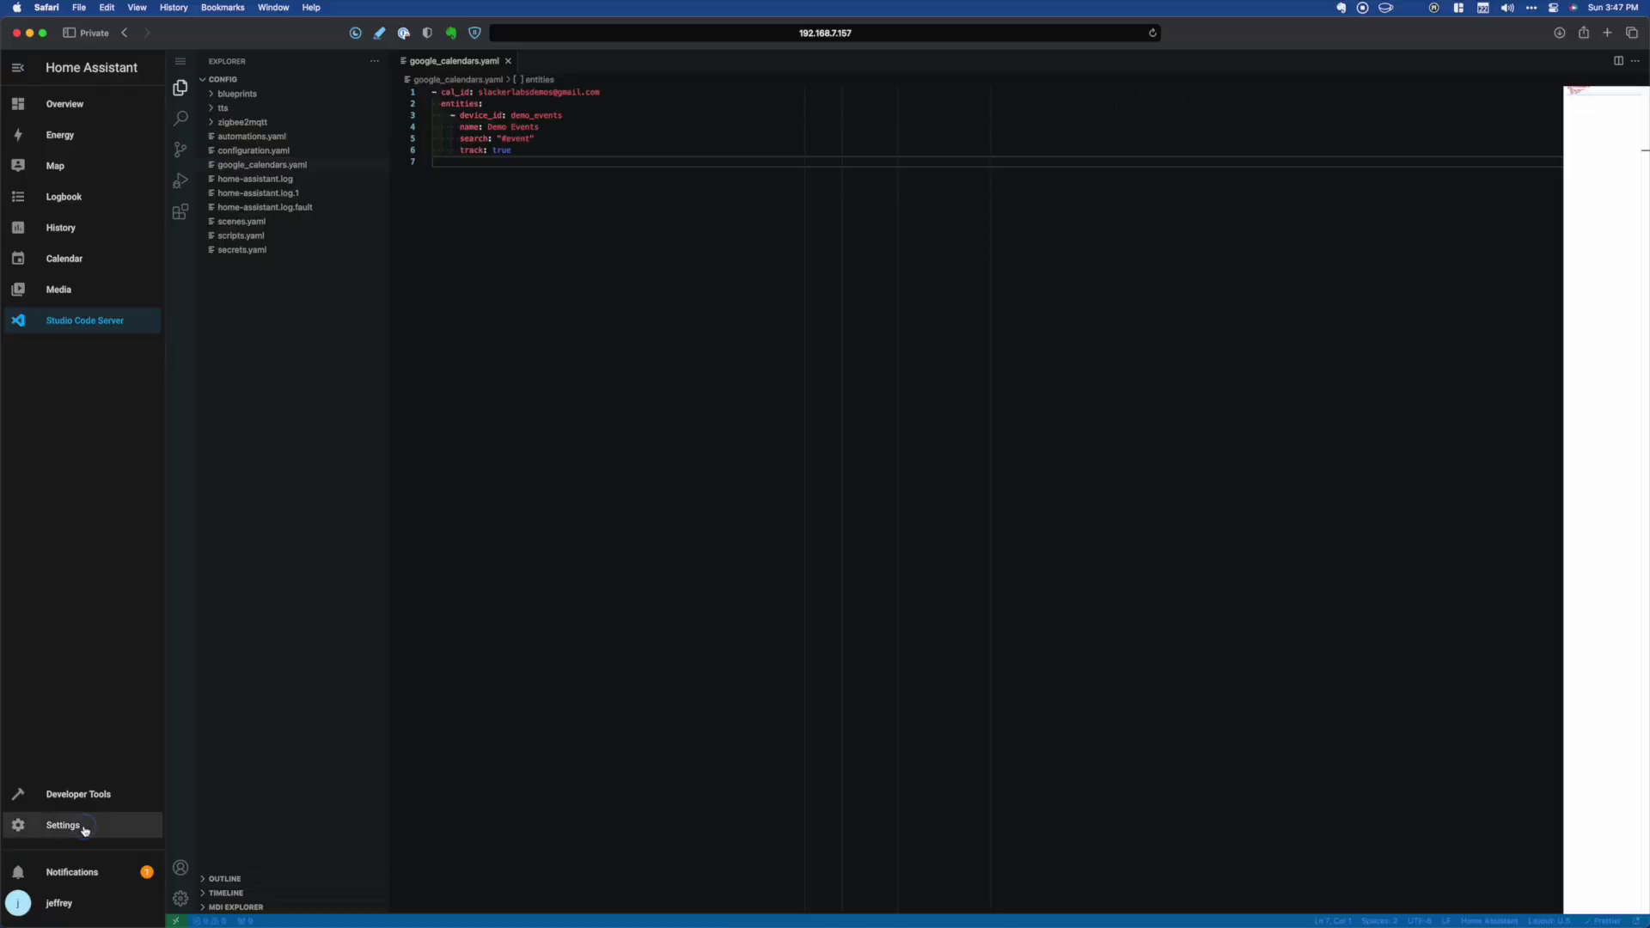
{"action": "left_click", "coordinate": [851, 189]}
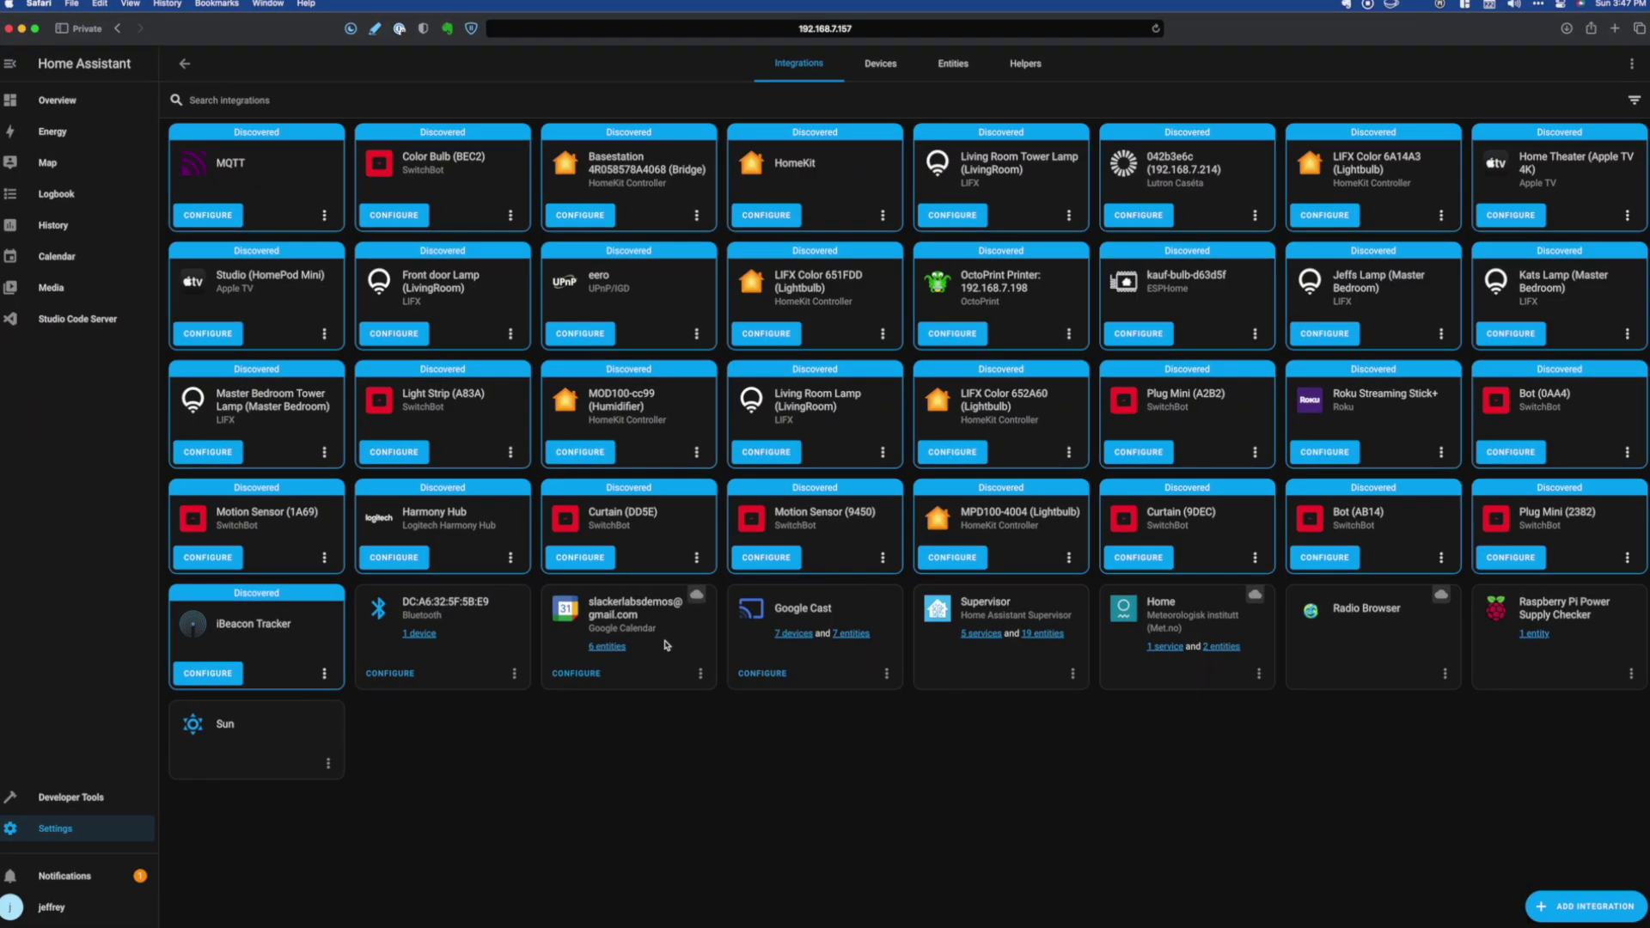
{"action": "left_click", "coordinate": [700, 673]}
{"action": "left_click", "coordinate": [756, 385]}
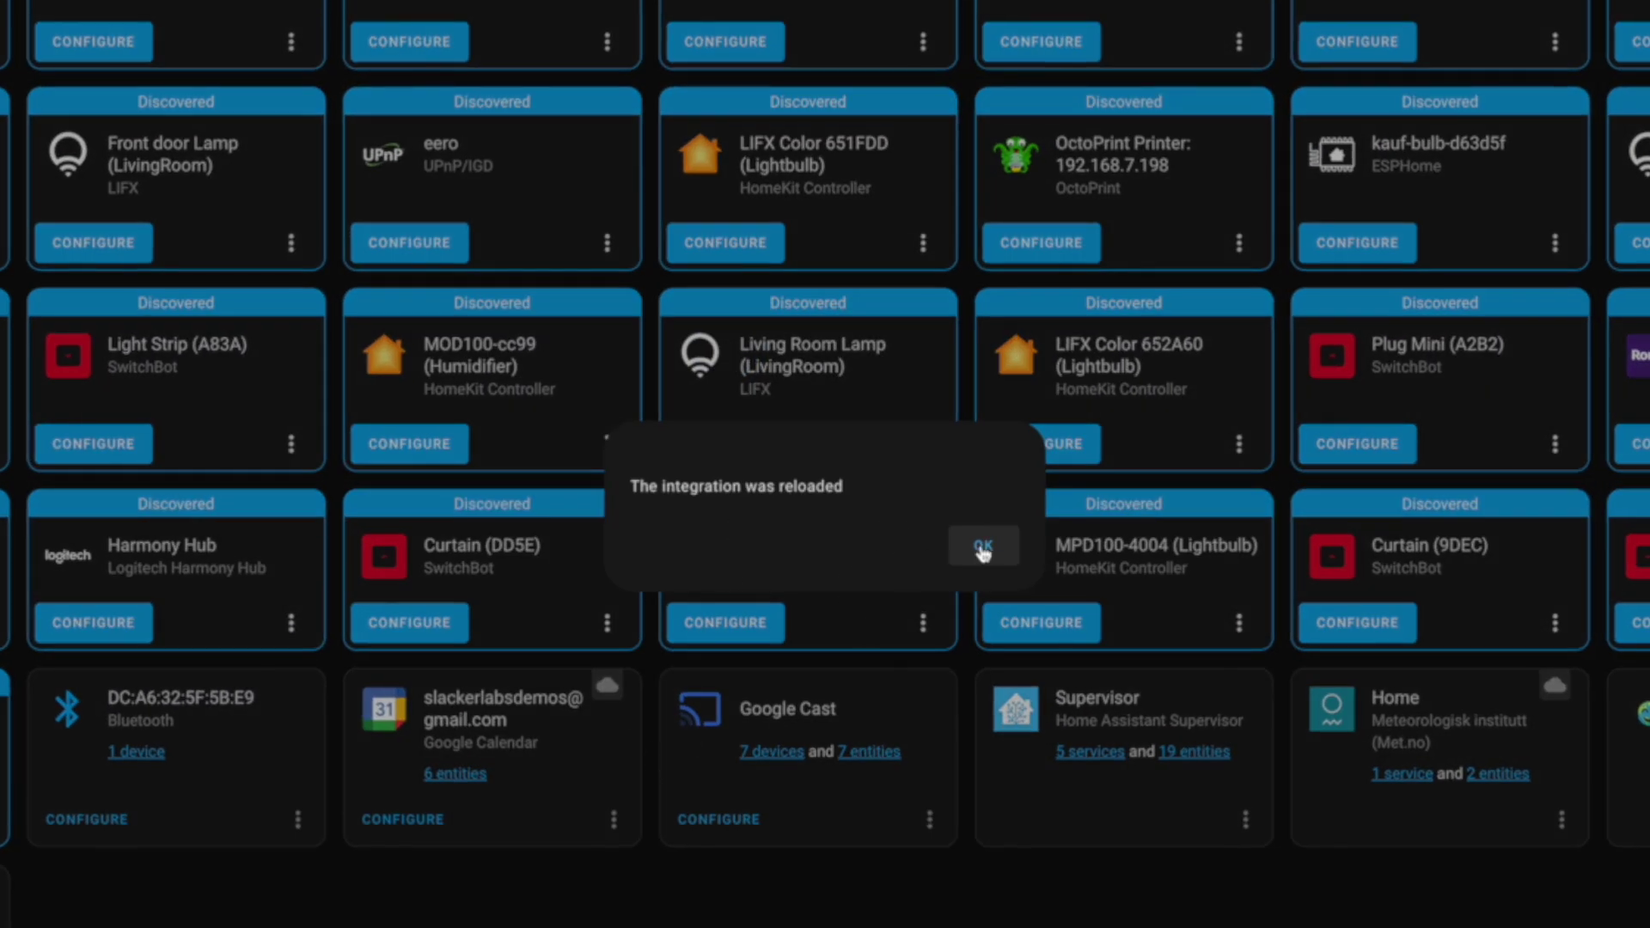
{"action": "left_click", "coordinate": [983, 550]}
{"action": "left_click", "coordinate": [455, 774]}
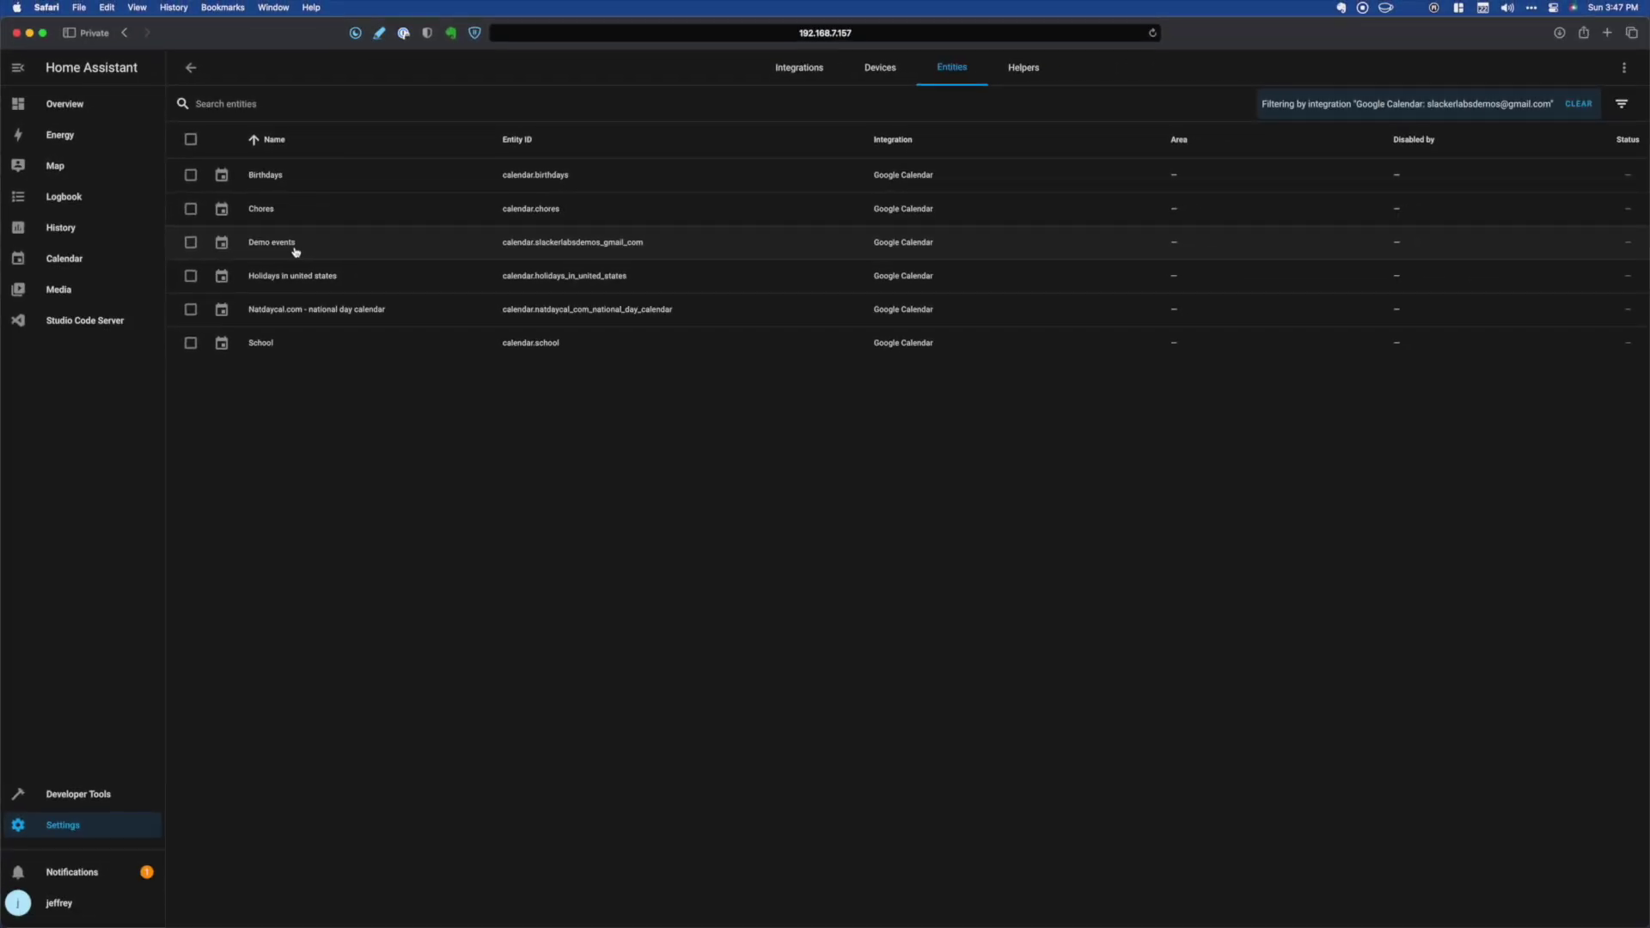
{"action": "left_click", "coordinate": [112, 322]}
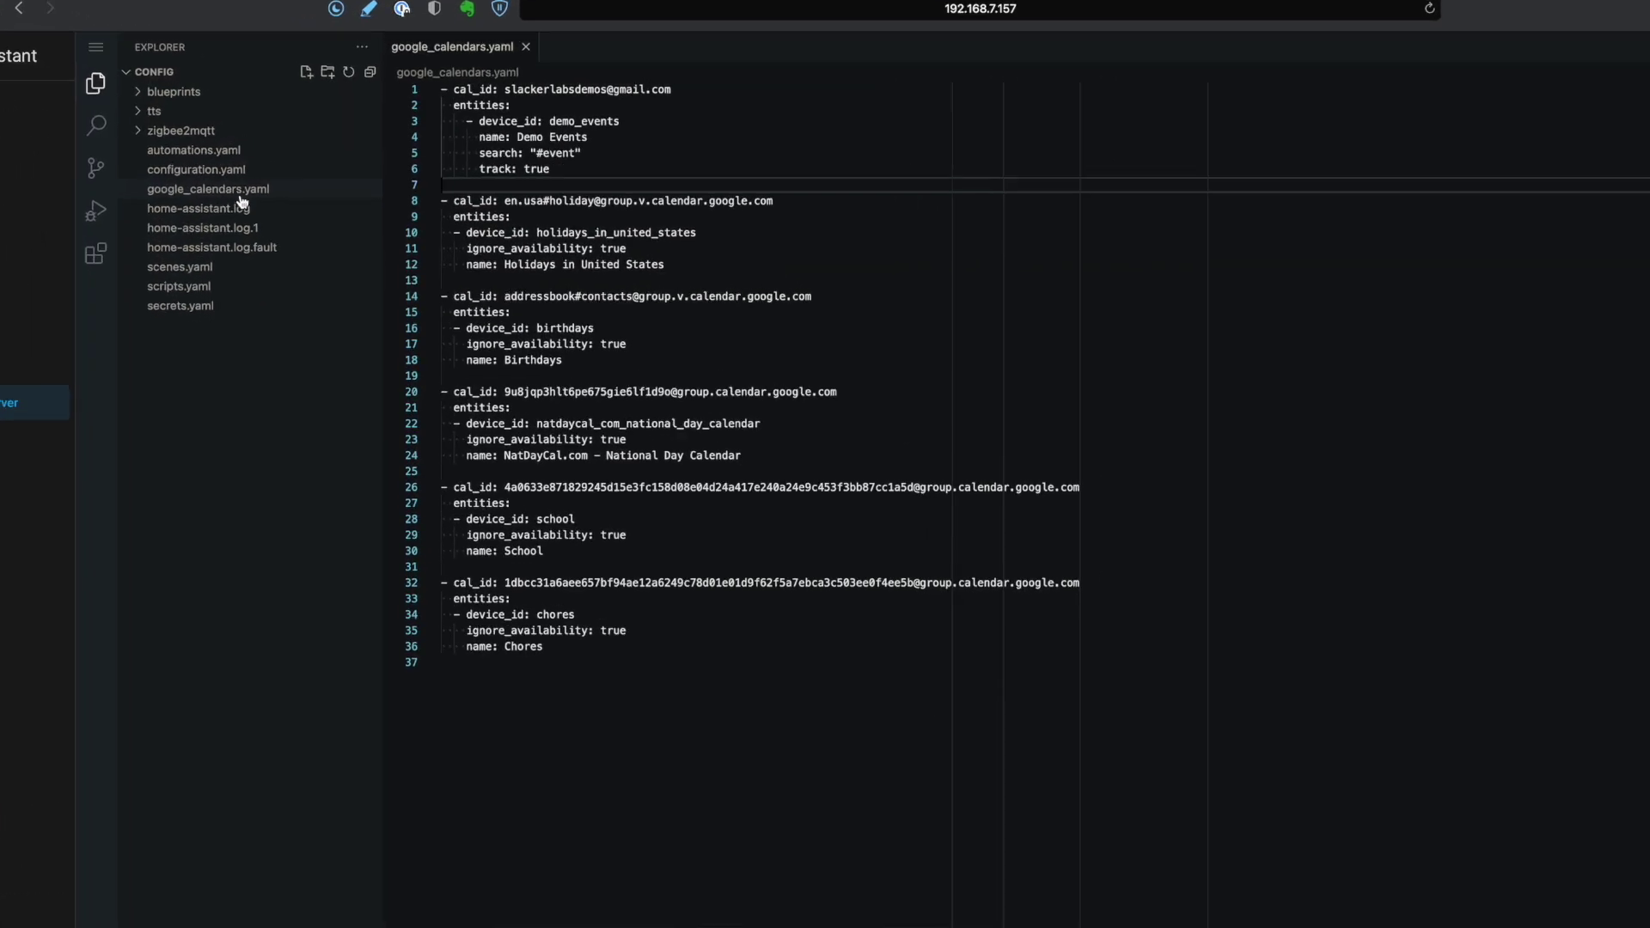
- Paste the vacation and birthdays search entries into google_calendars.yaml and fix the holidays indentation
{"action": "left_click", "coordinate": [225, 191]}
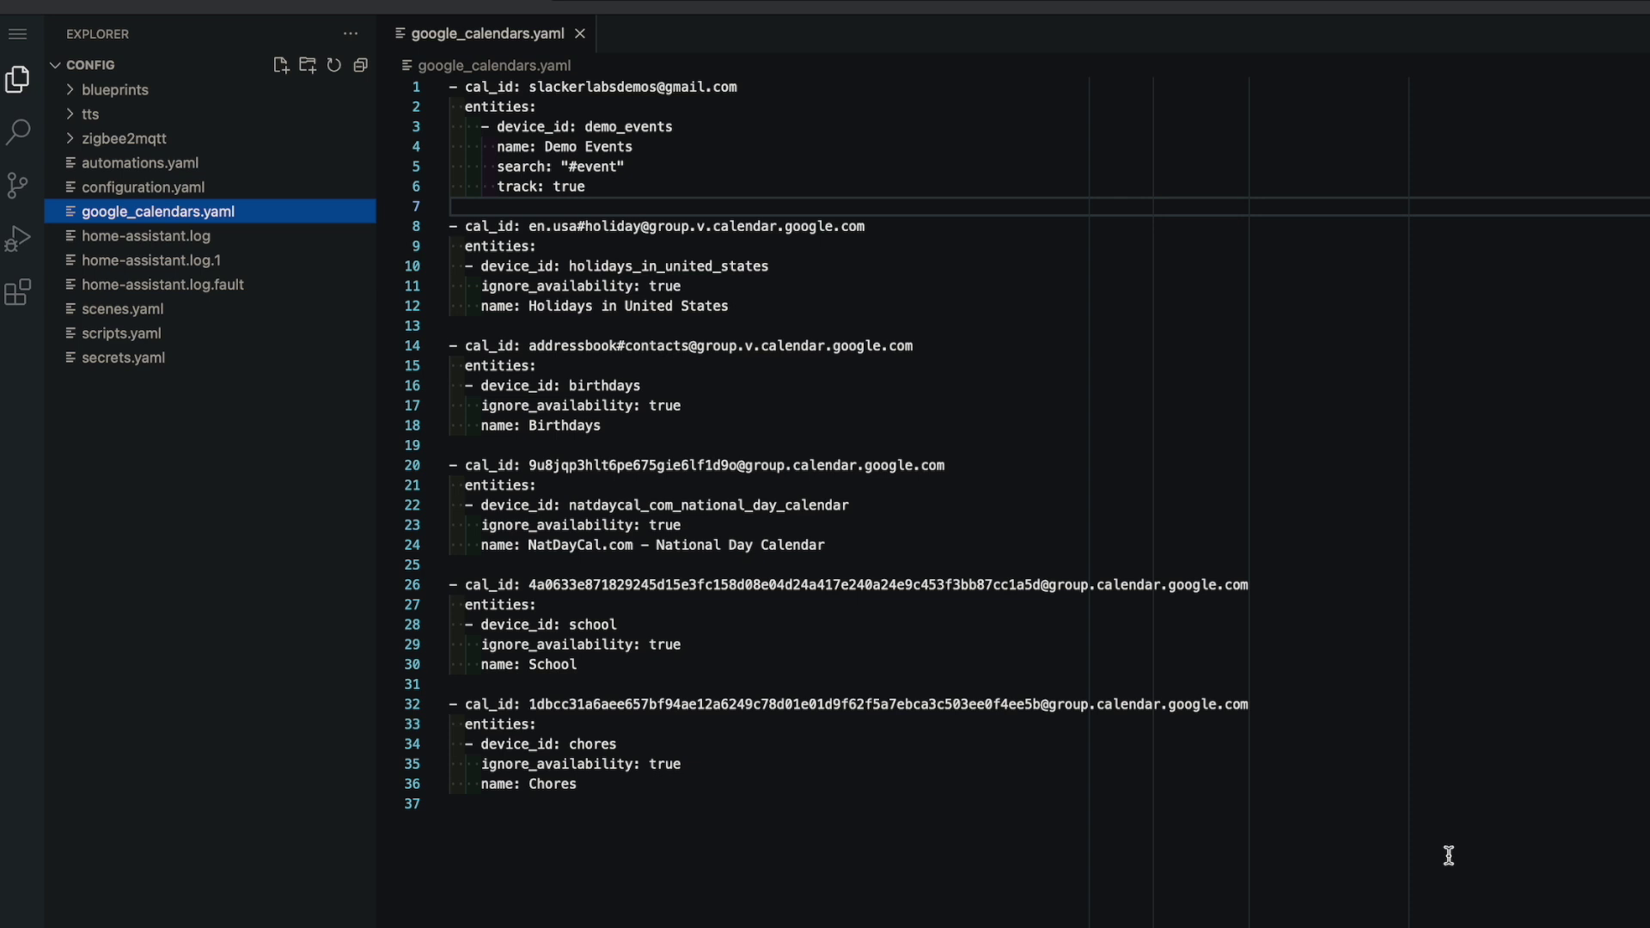
{"action": "left_click", "coordinate": [451, 206]}
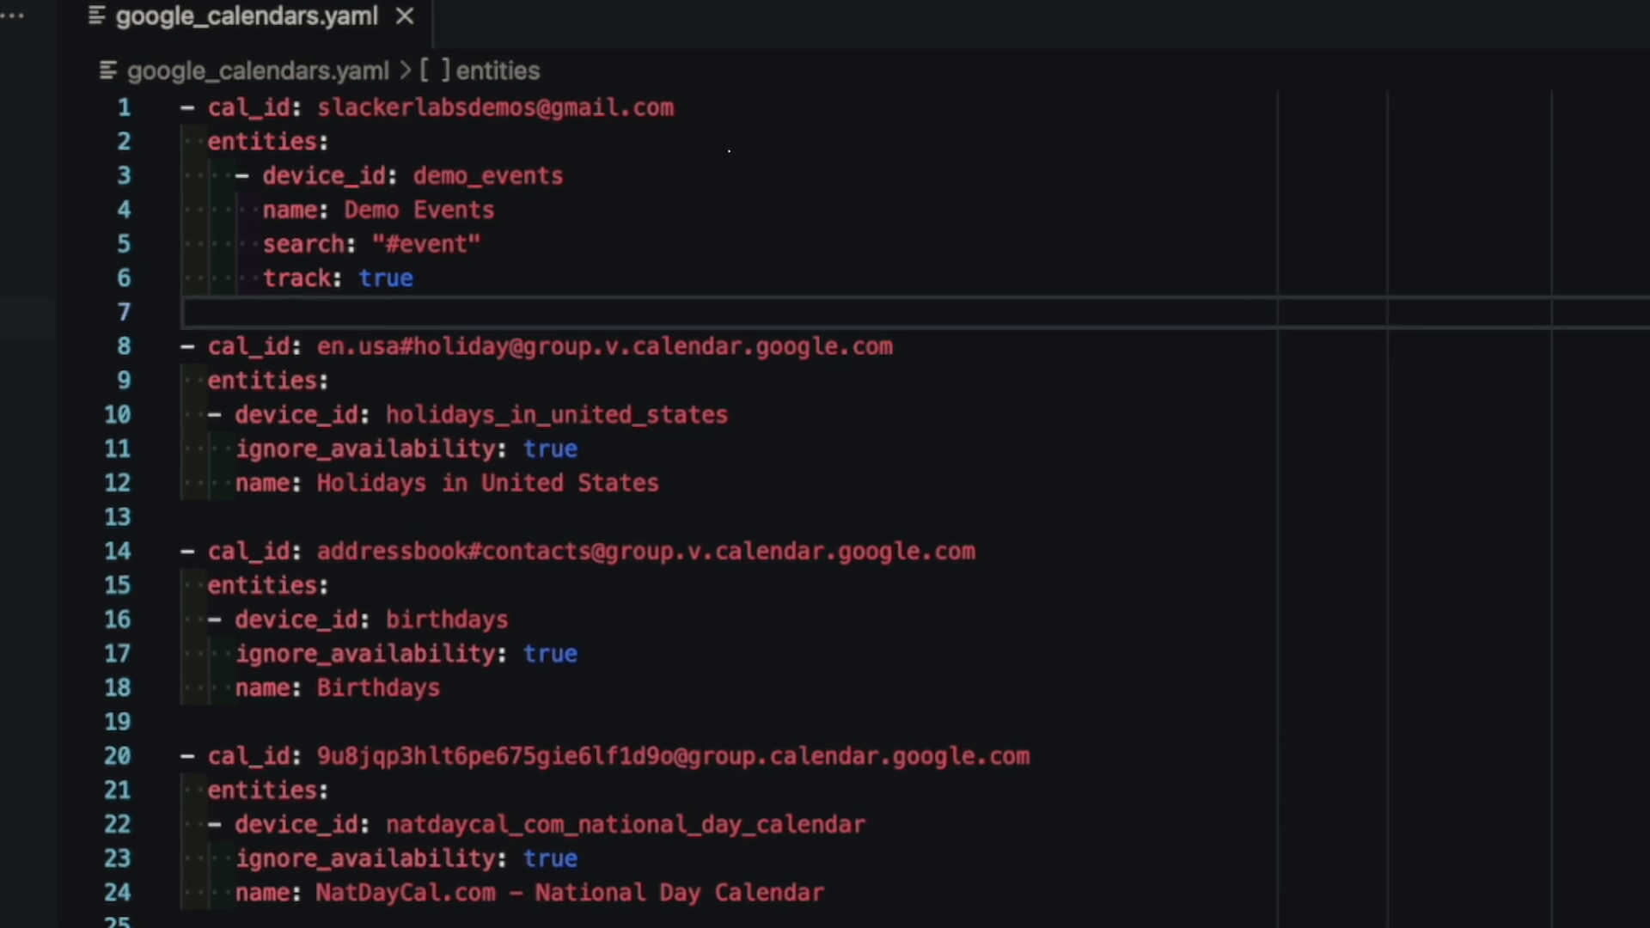
{"action": "type", "text": "- device_id: vacation       name: Vacation       search: \"#vacation\"       track: true       max_results: 10"}
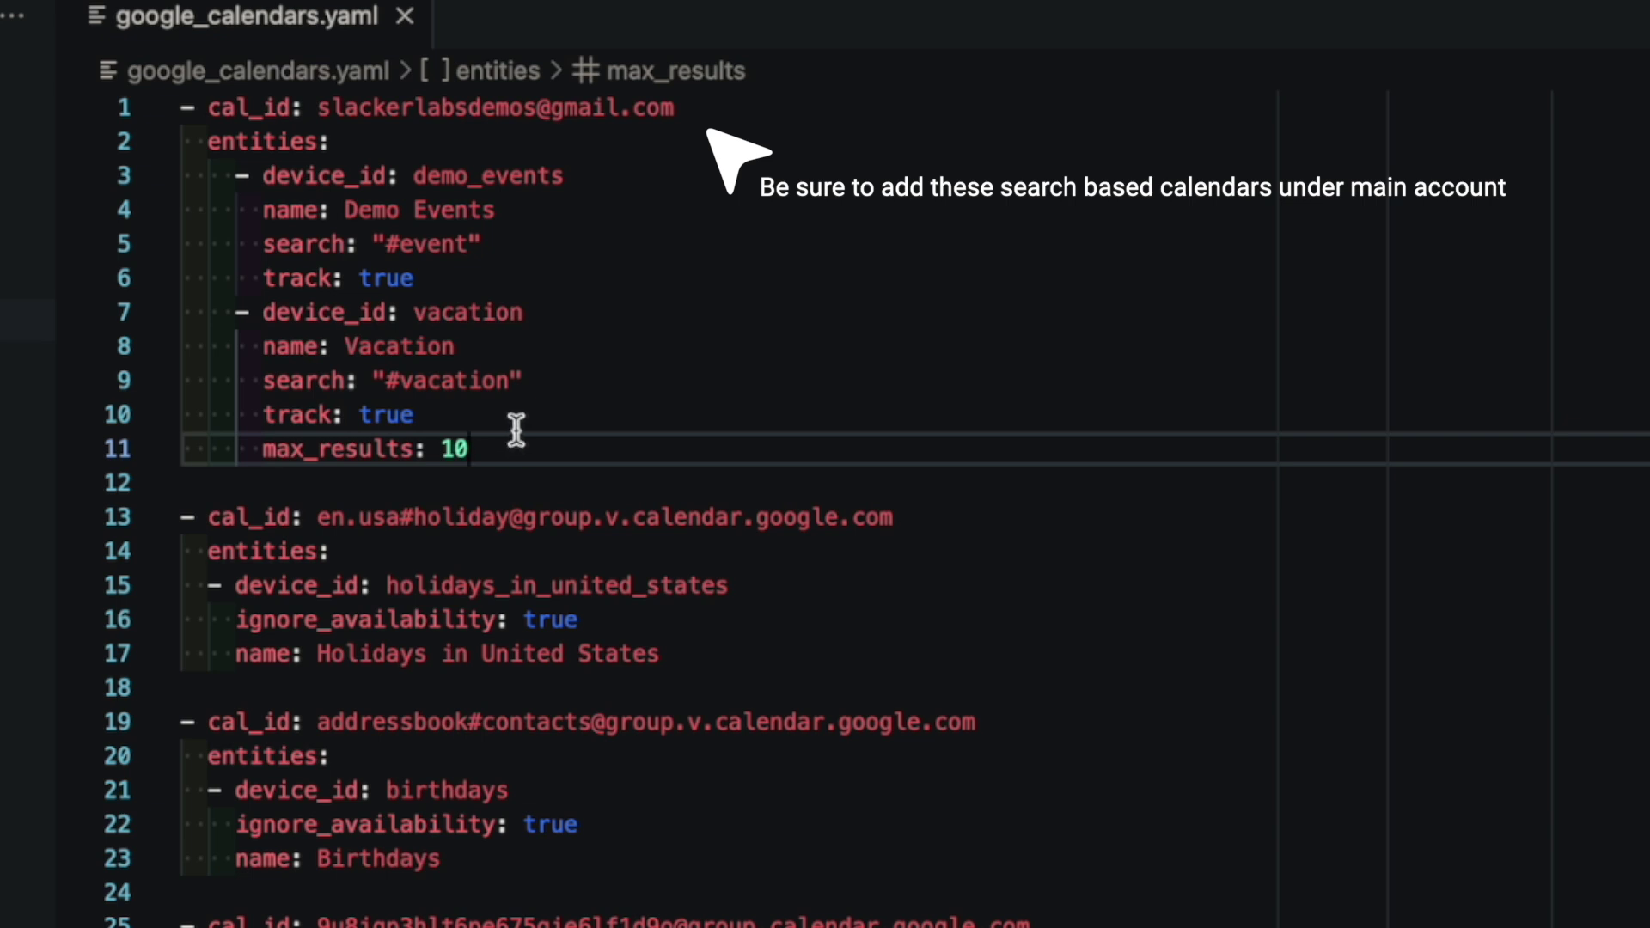
{"action": "type", "text": "- device_id: sld_birthdays   name: birthdays   search: \"#birthday\"   track: true   max_results: 10"}
{"action": "key", "text": "shift+alt+f"}
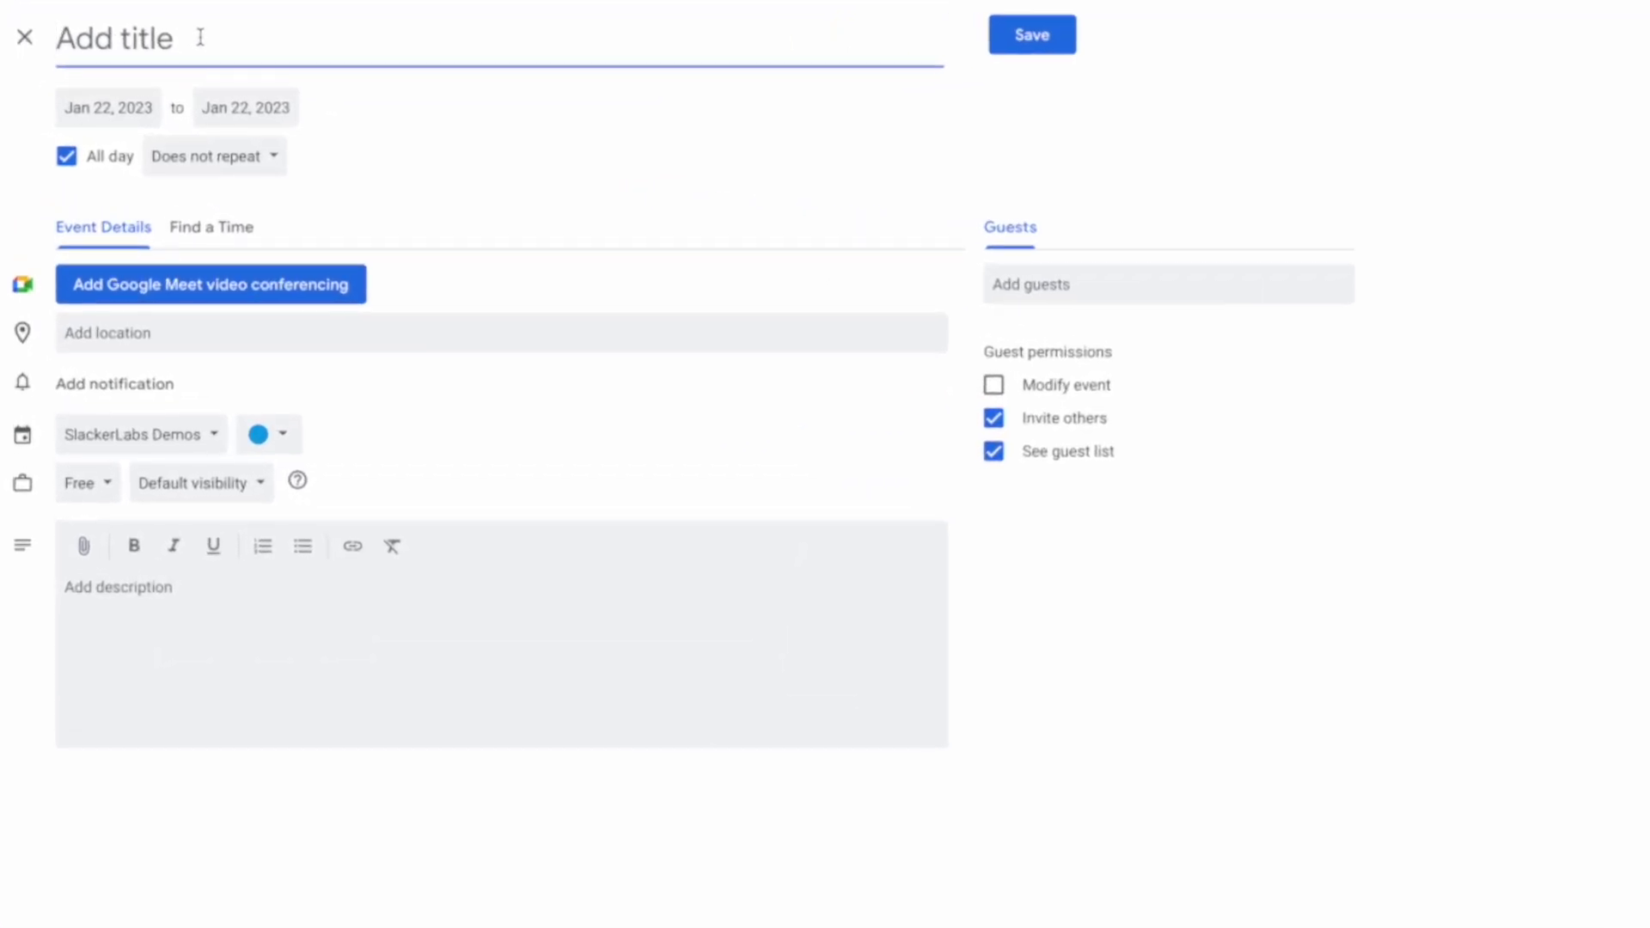
- Create A Birthday (#birthday) and Test Event (#event) on Jan 22 in Google Calendar
{"action": "type", "text": "A Birthday"}
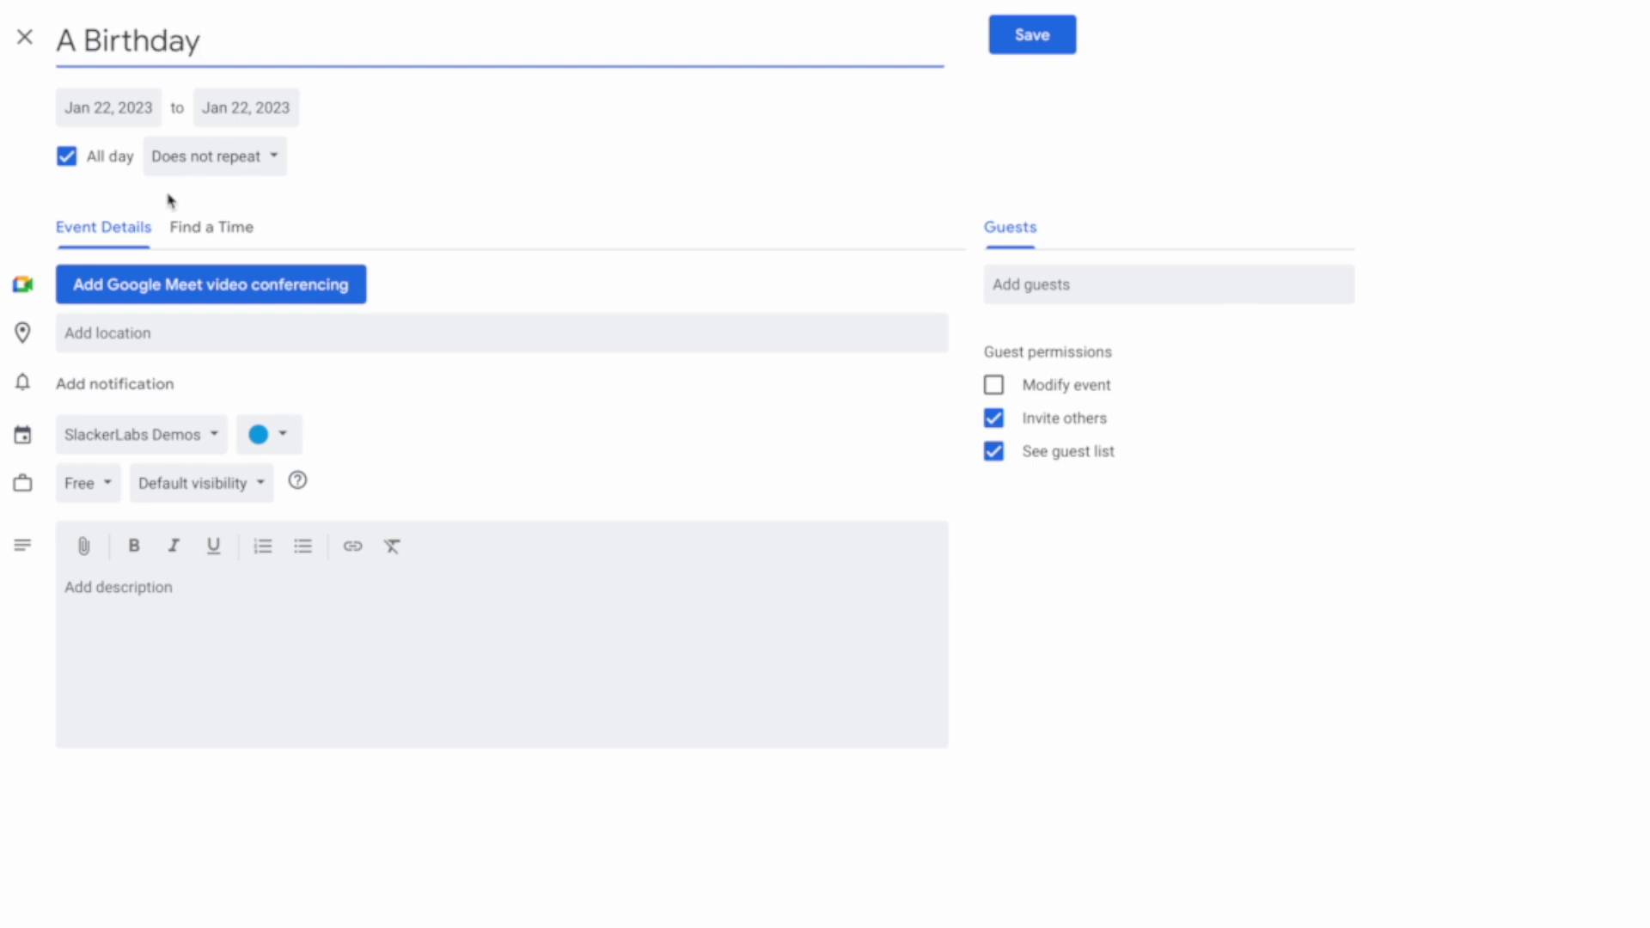
{"action": "left_click", "coordinate": [66, 156]}
{"action": "left_click", "coordinate": [182, 648]}
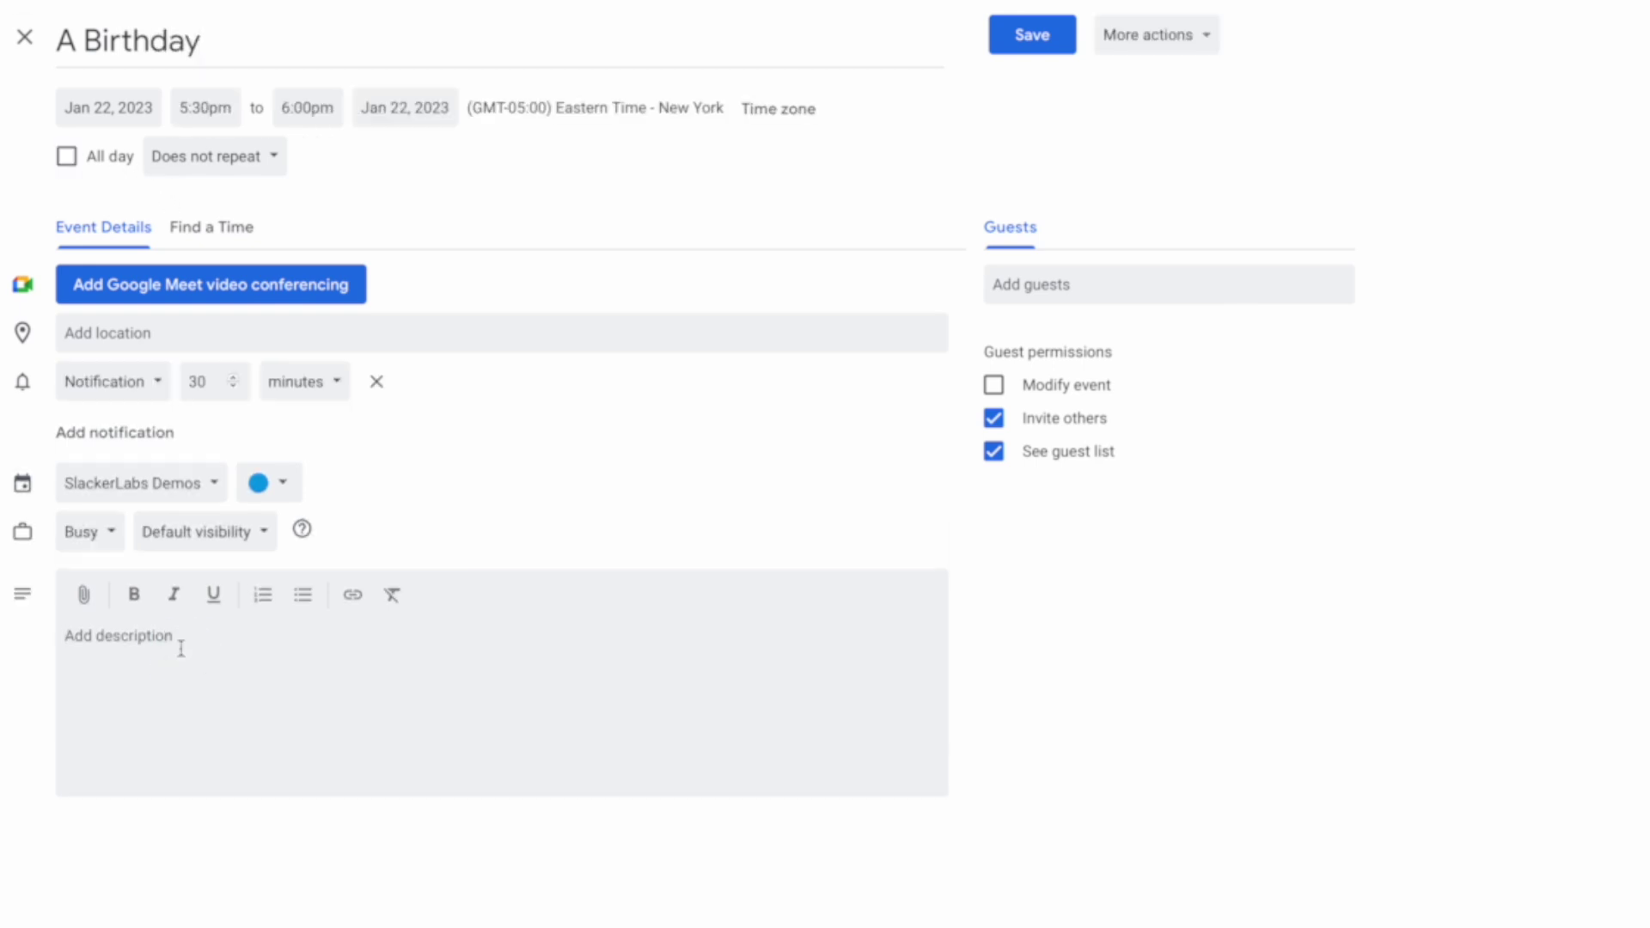
{"action": "type", "text": "#birthday"}
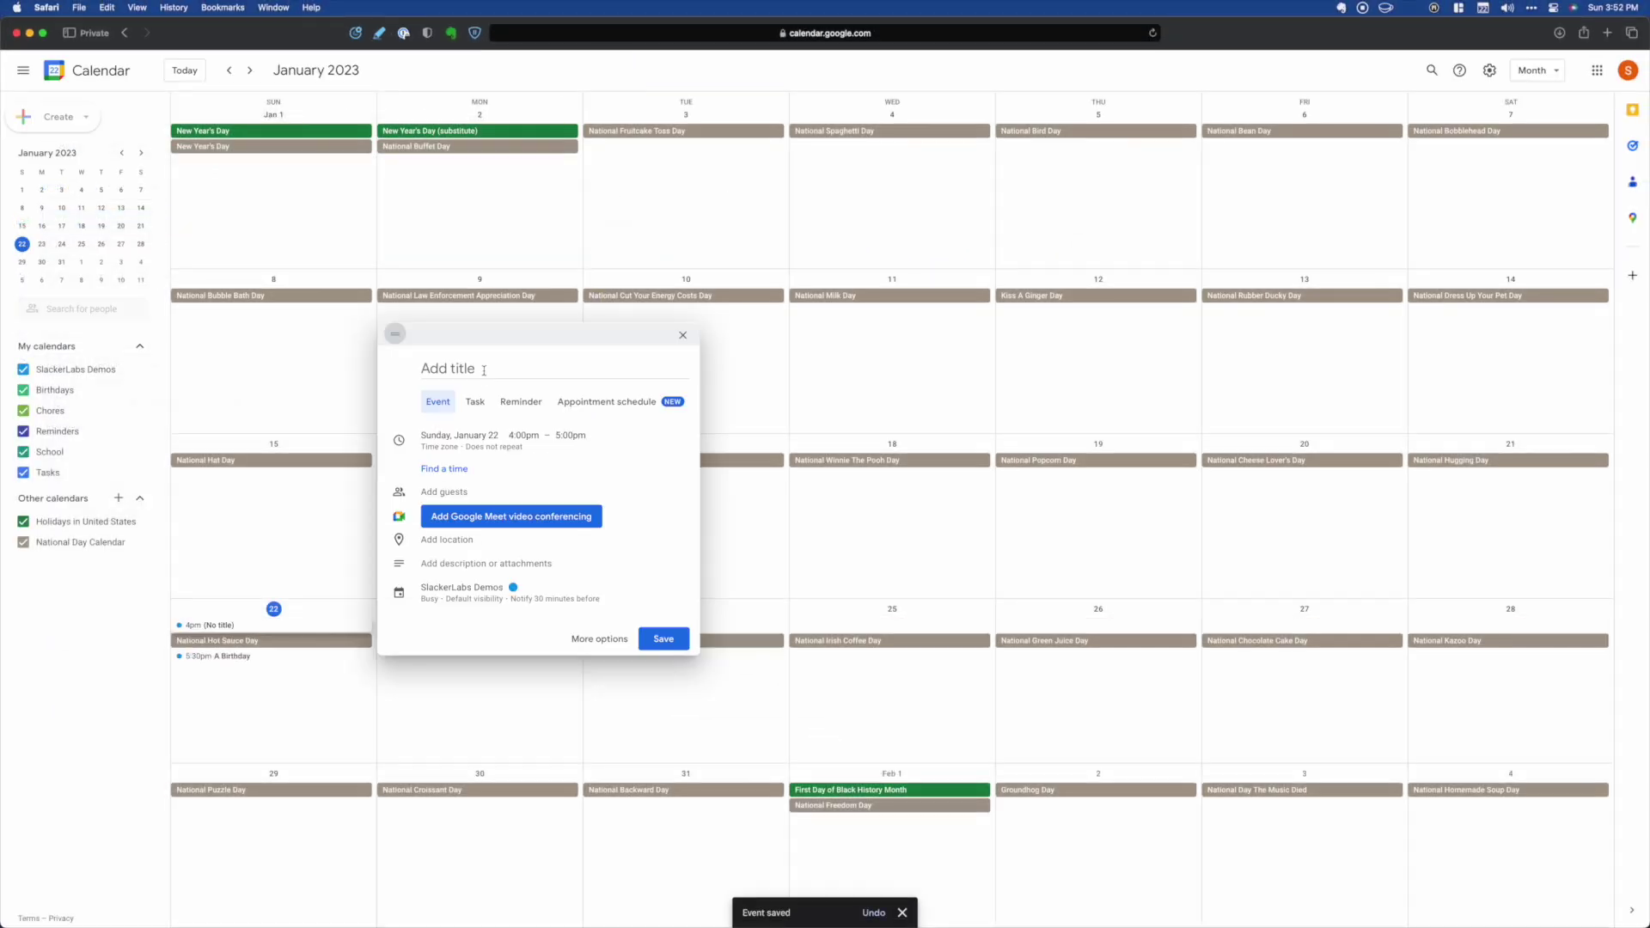
{"action": "type", "text": "Test Event"}
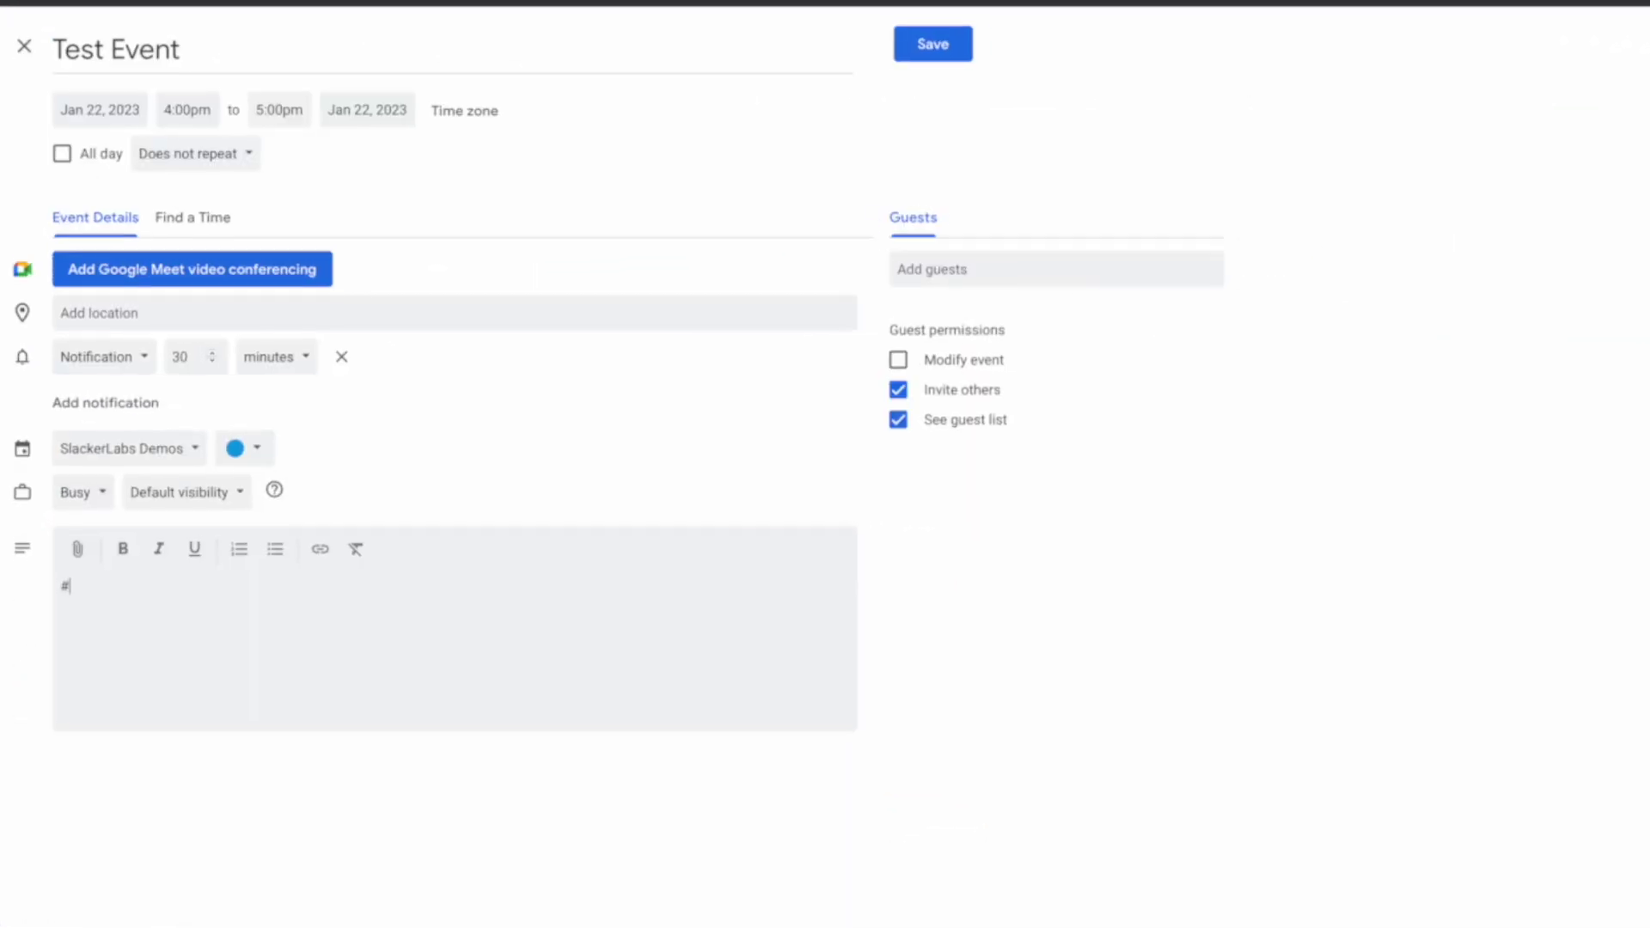
{"action": "type", "text": "event"}
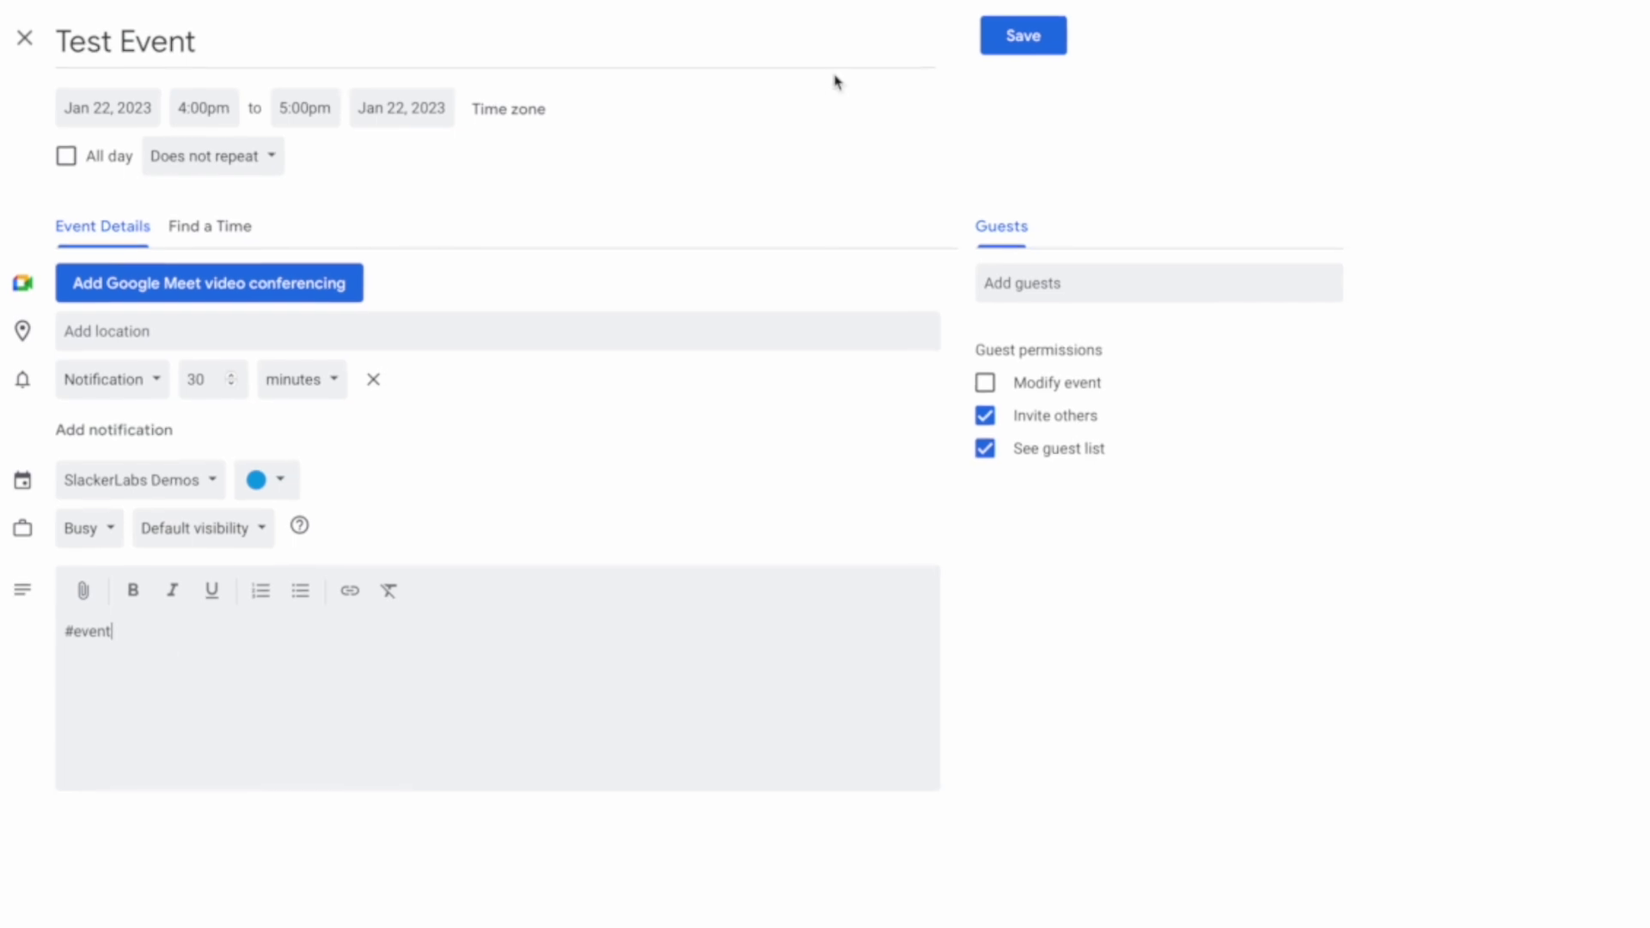
{"action": "key", "text": "super+s"}
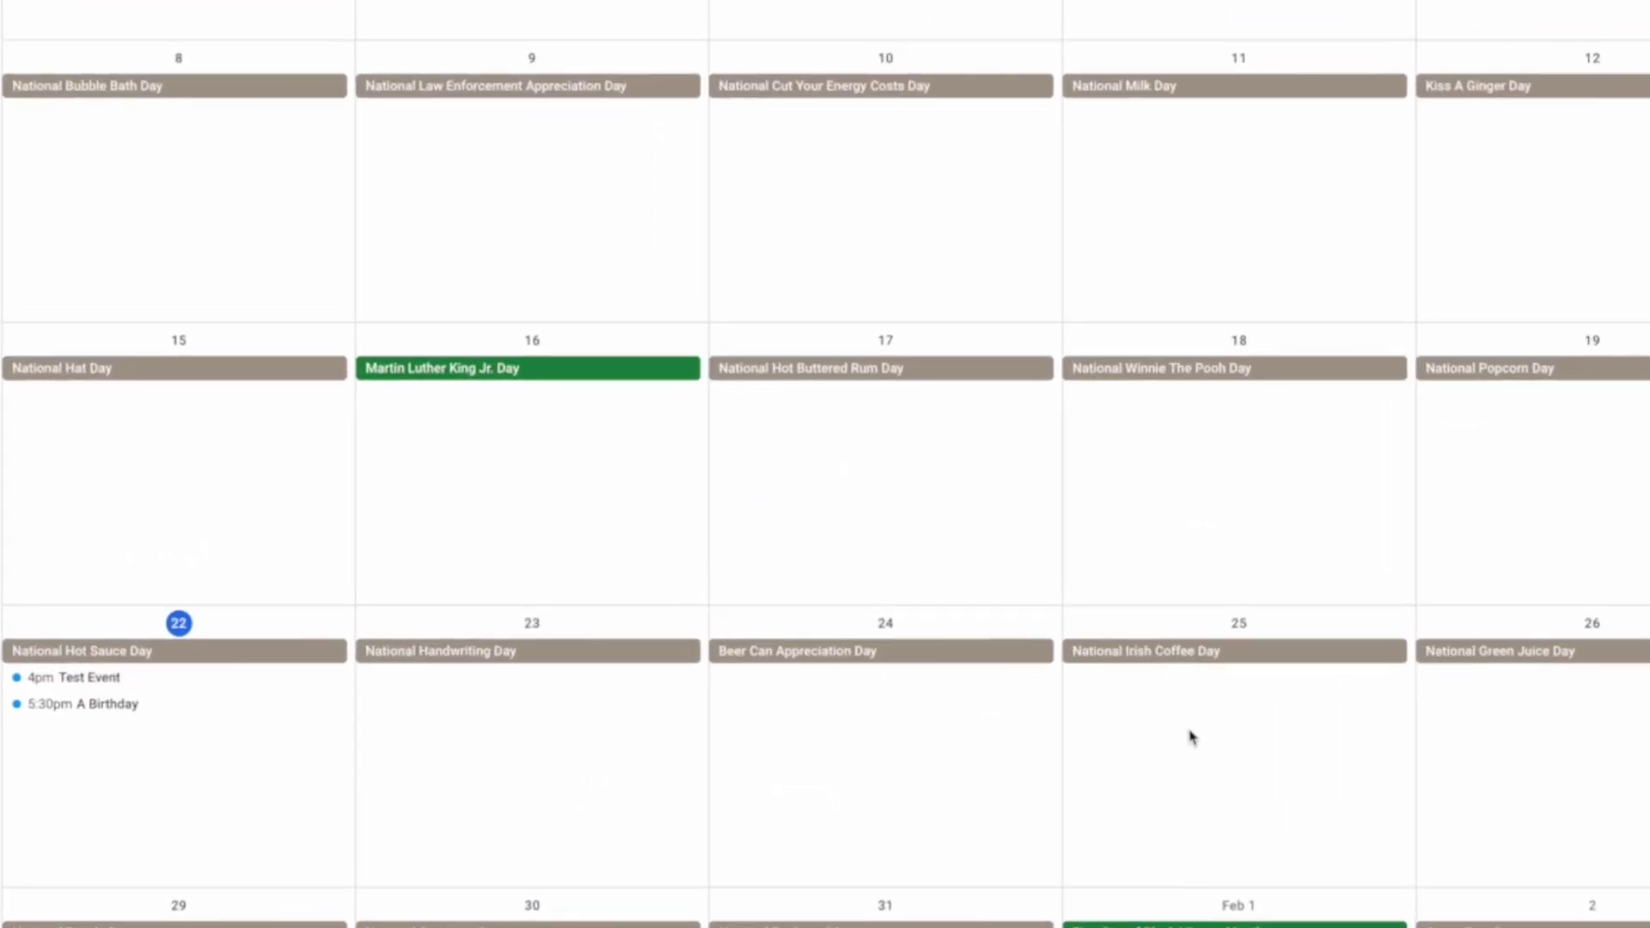
- Add an all-day Vacation event on Jan 24 described #vacation and save it
{"action": "left_click", "coordinate": [777, 685]}
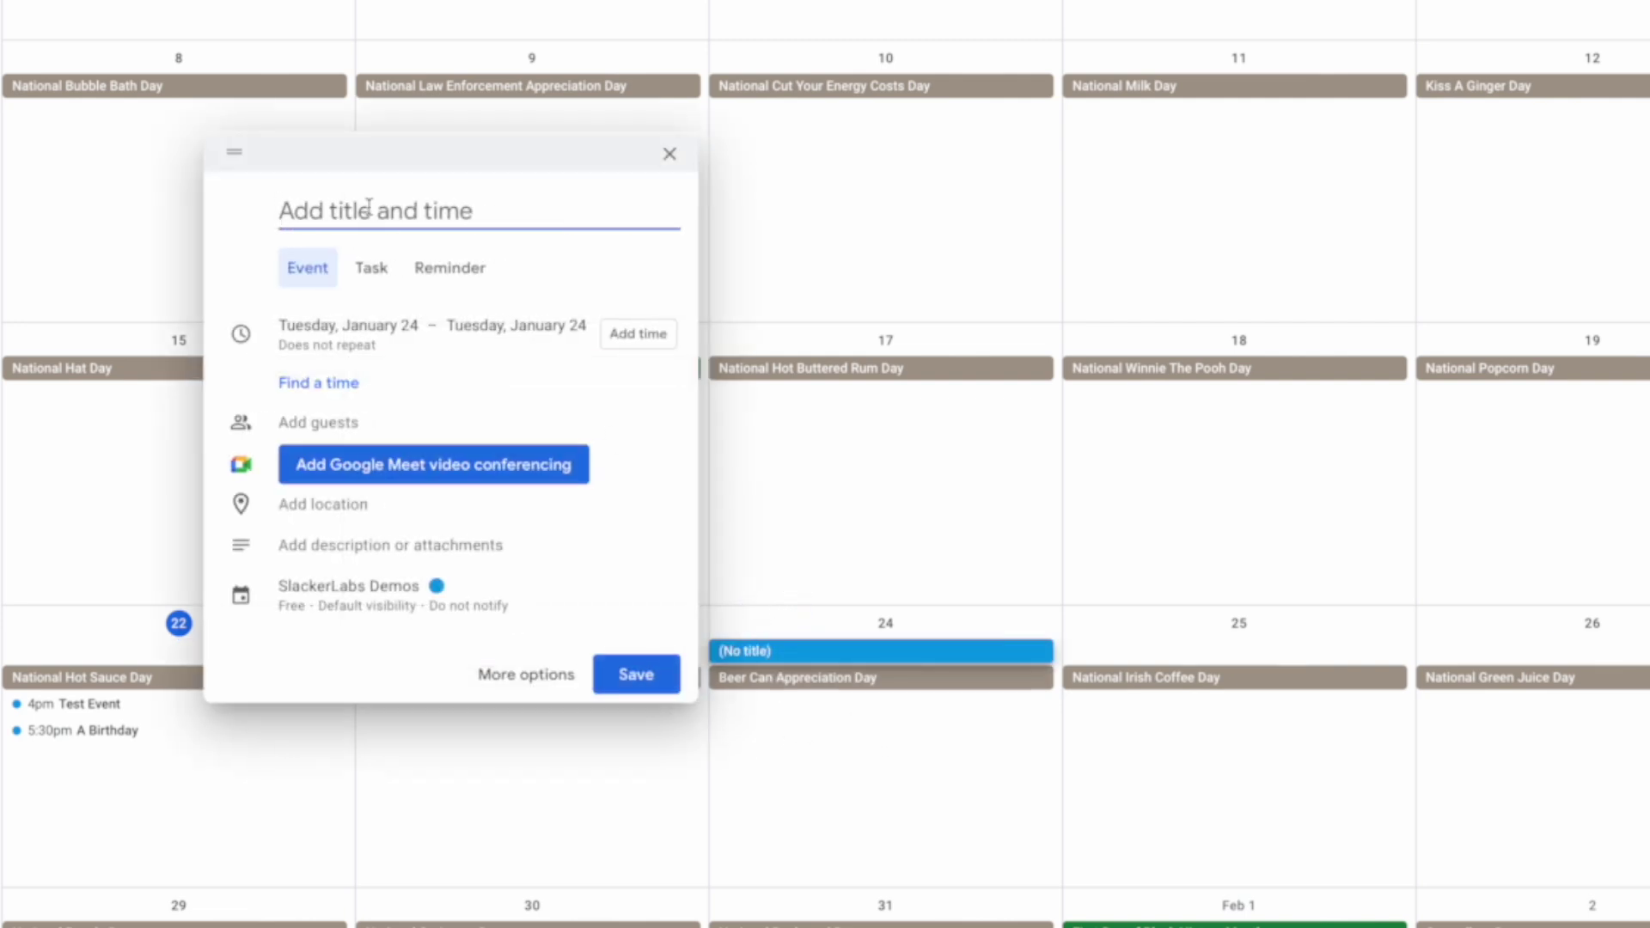
{"action": "type", "text": "Vacation"}
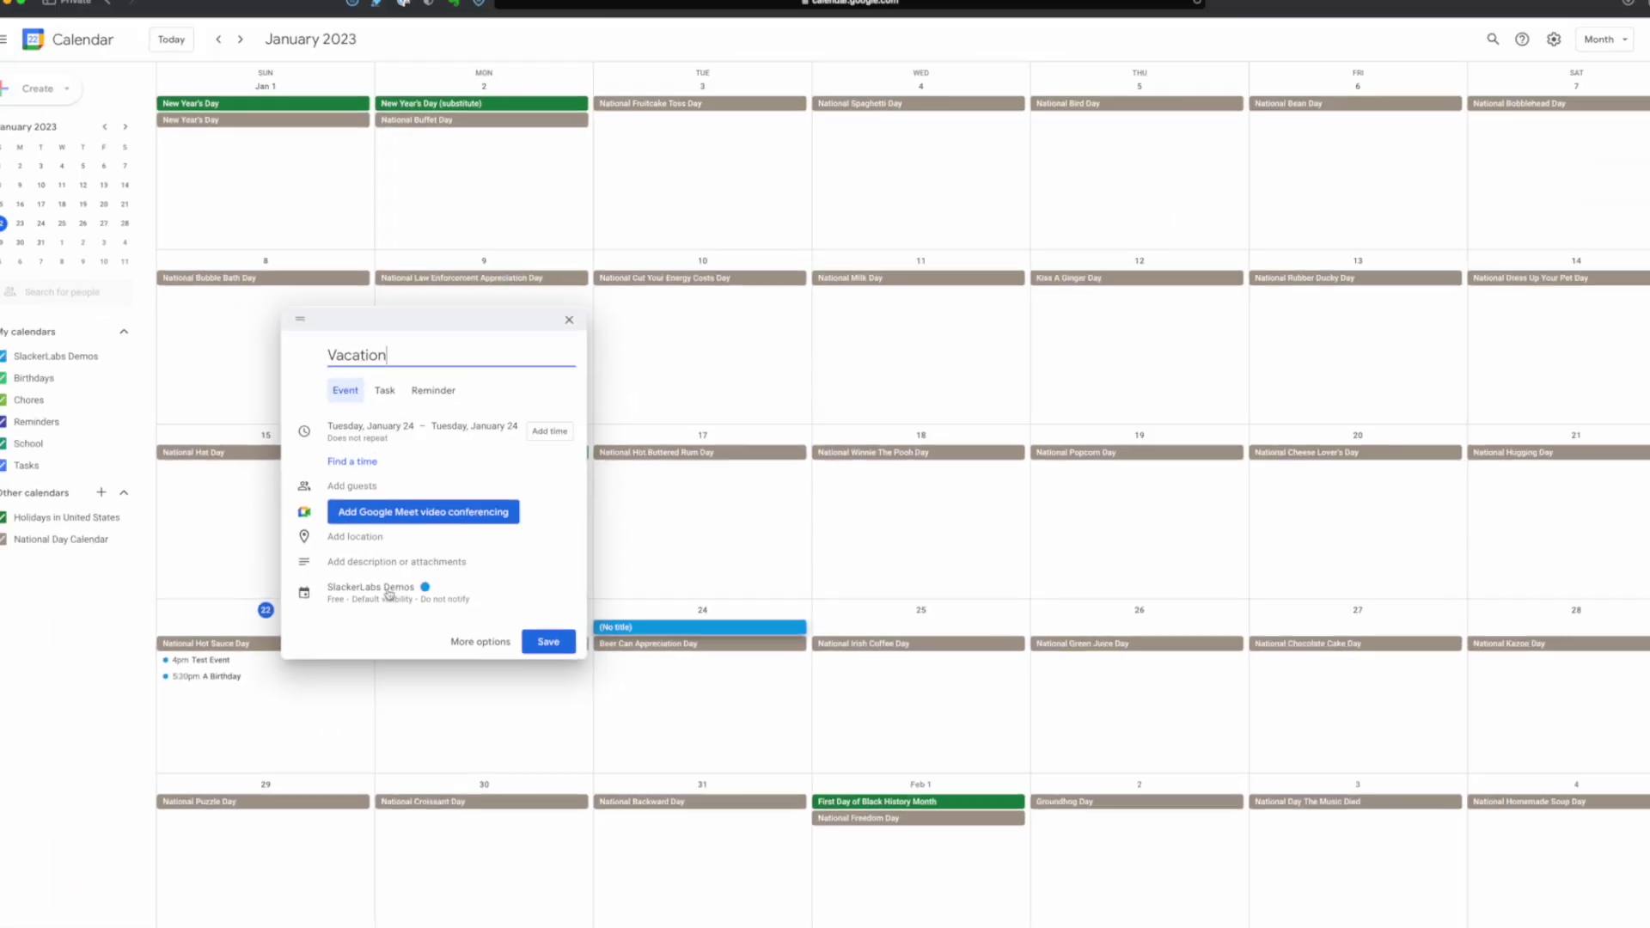
{"action": "left_click", "coordinate": [480, 642]}
{"action": "left_click", "coordinate": [335, 412]}
{"action": "type", "text": "#vacation"}
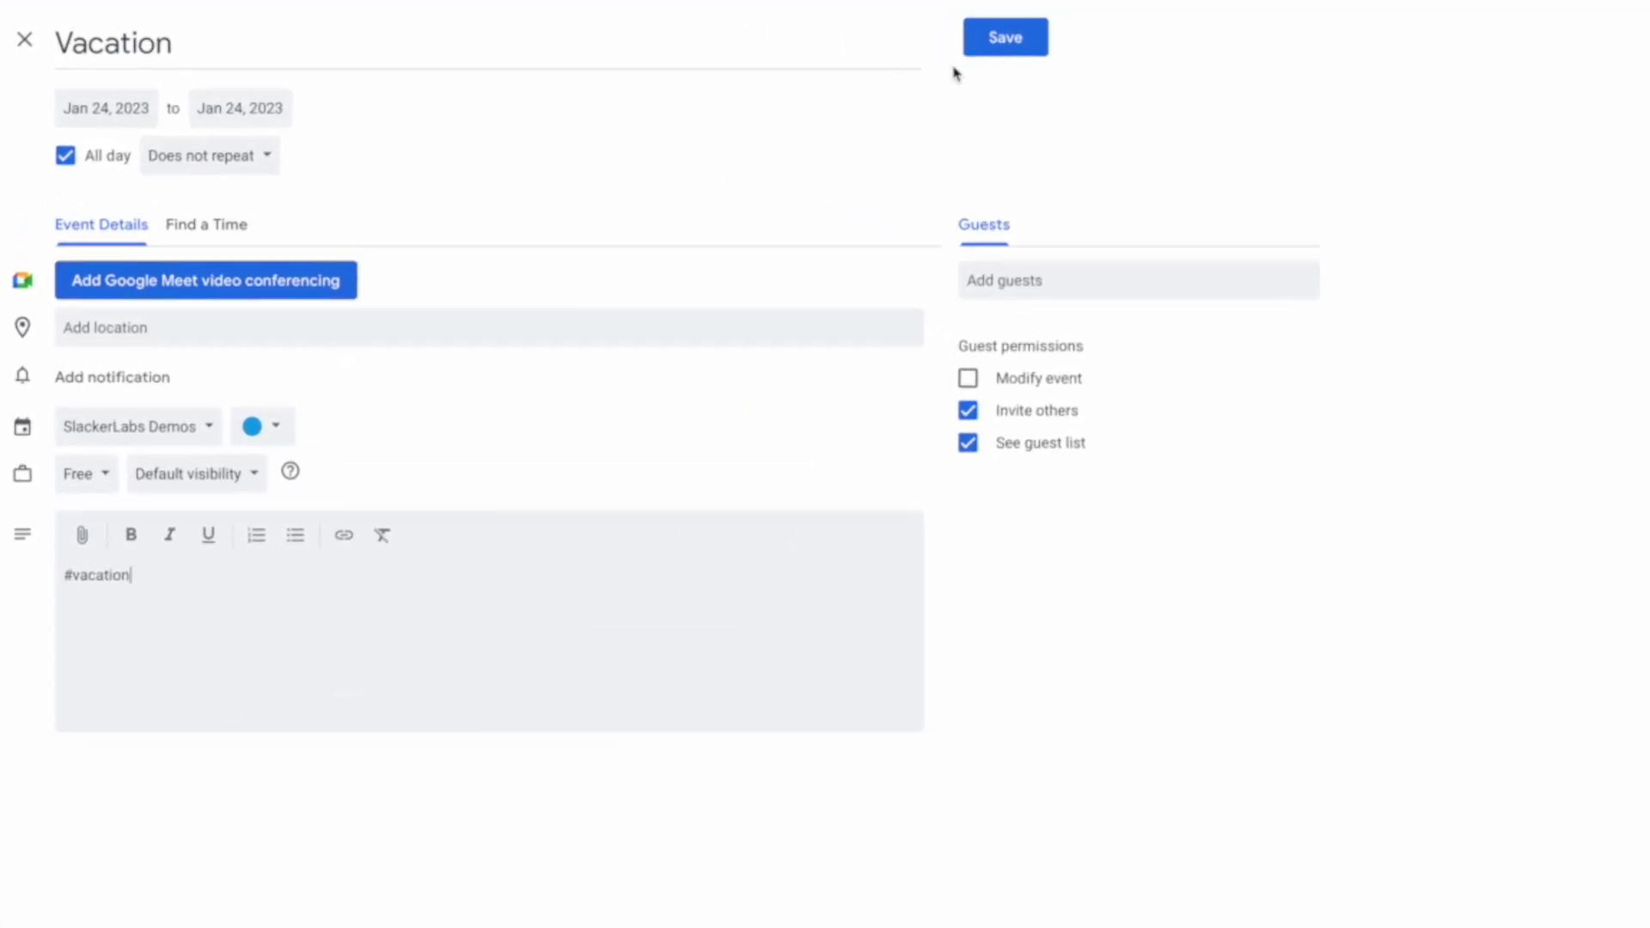
{"action": "left_click", "coordinate": [1002, 38]}
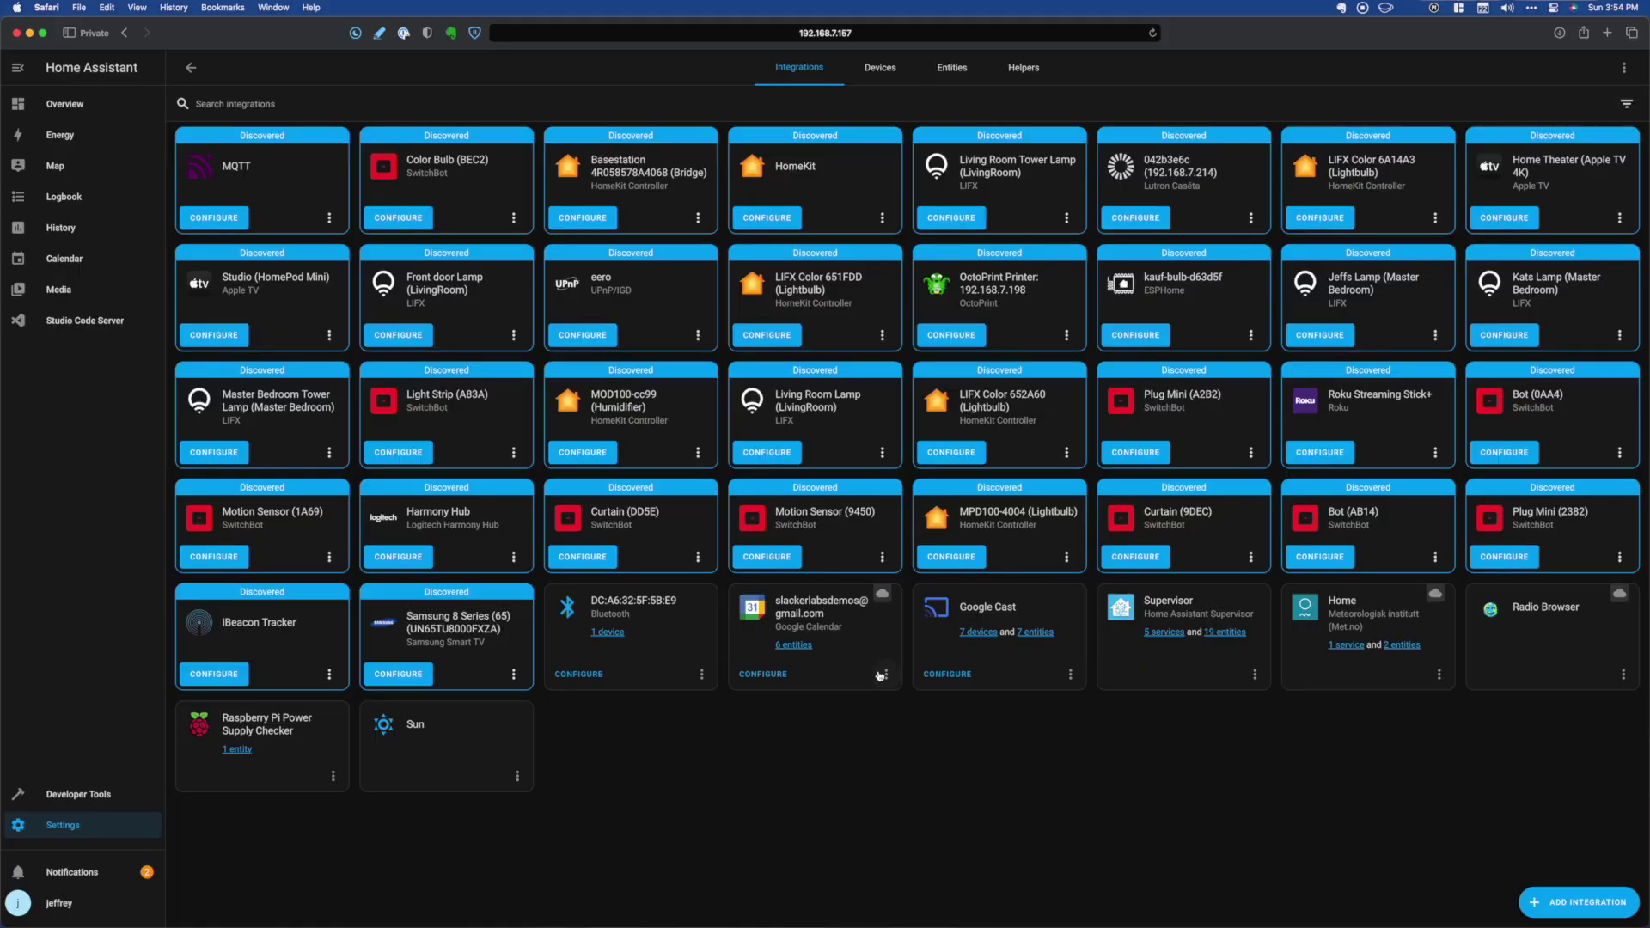
- Reload the Google Calendar integration and check the calendar states in Developer Tools
{"action": "left_click", "coordinate": [886, 674]}
{"action": "left_click", "coordinate": [940, 409]}
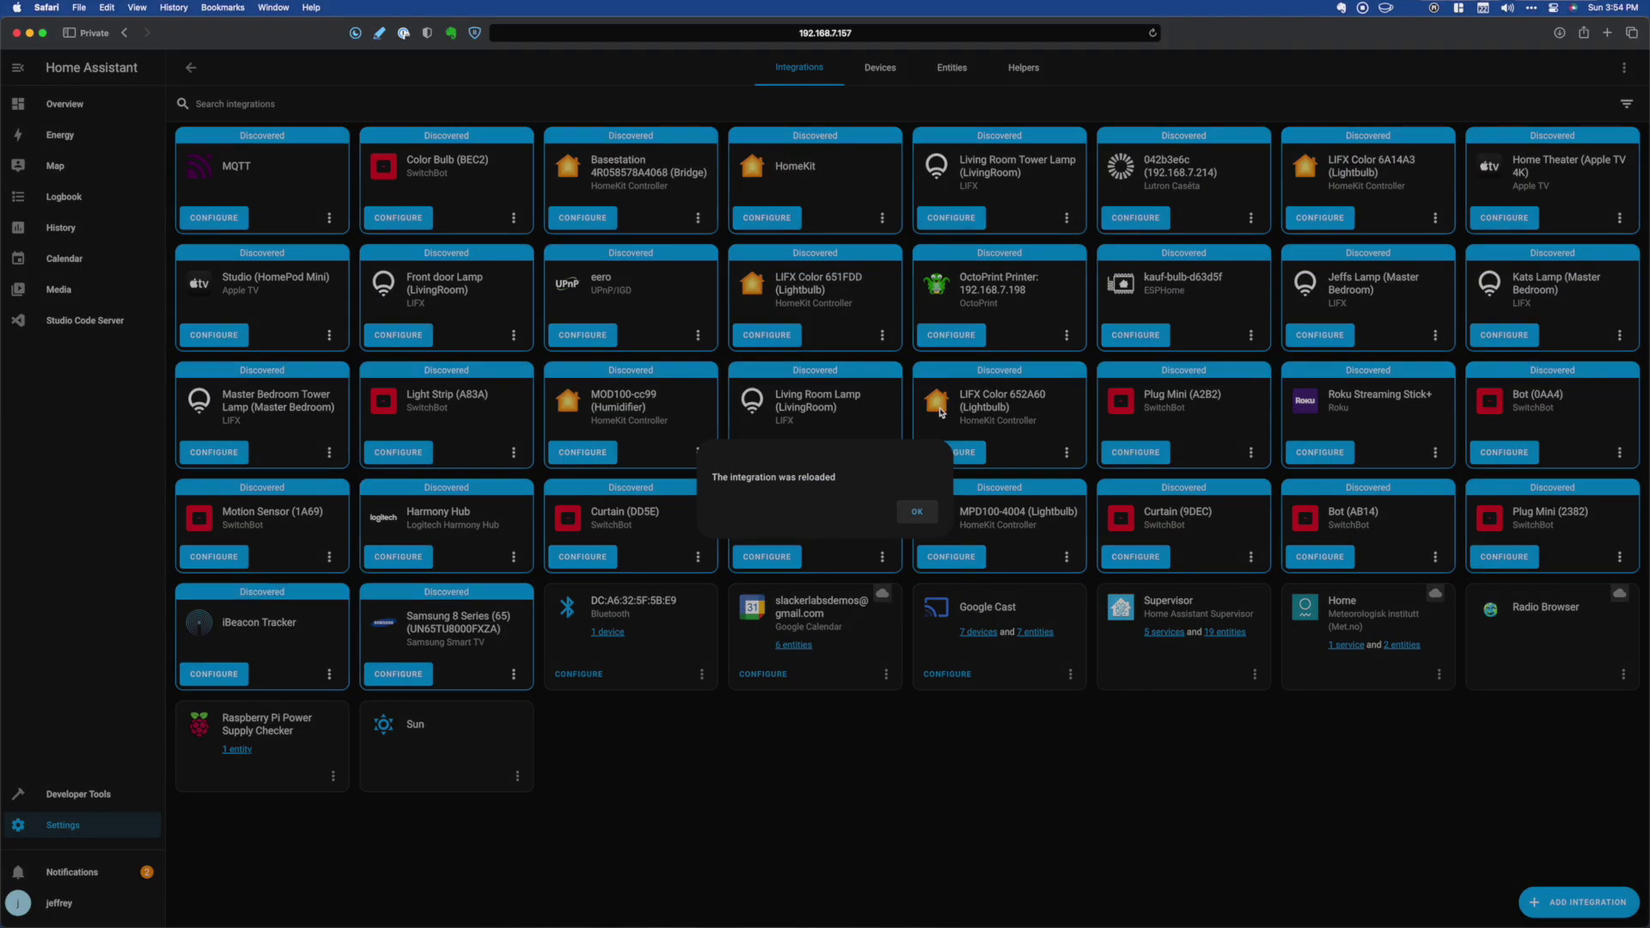
{"action": "left_click", "coordinate": [918, 515]}
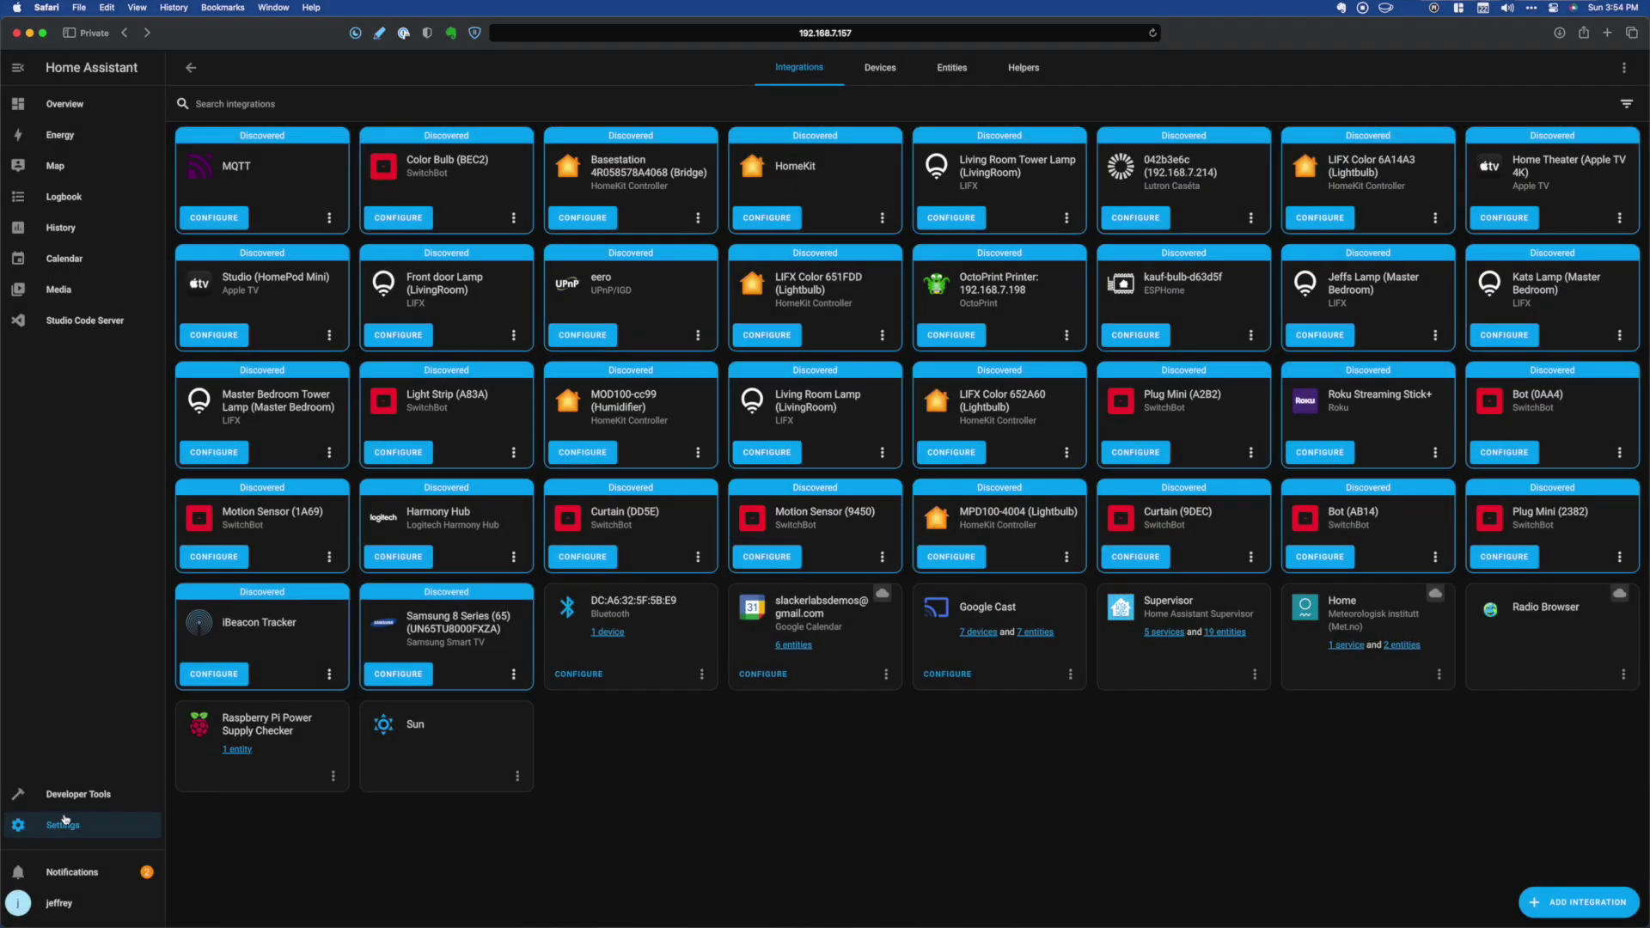
{"action": "left_click", "coordinate": [67, 793]}
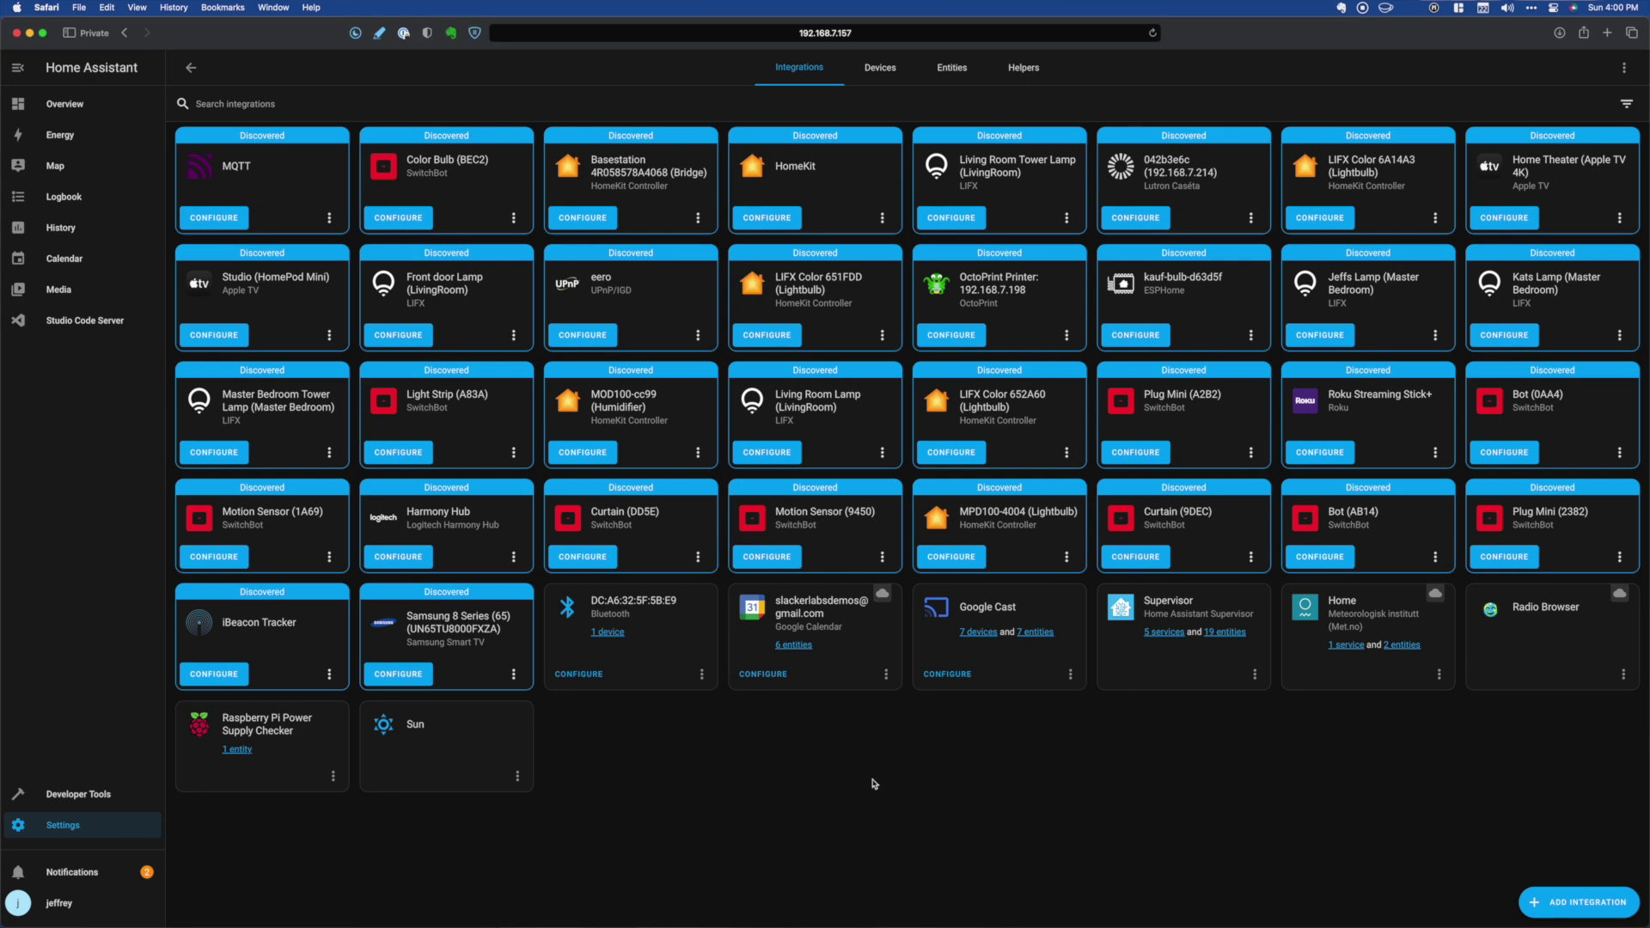
- Reload the Google Calendar integration once more and inspect calendar entity states in Developer Tools
{"action": "left_click", "coordinate": [886, 674]}
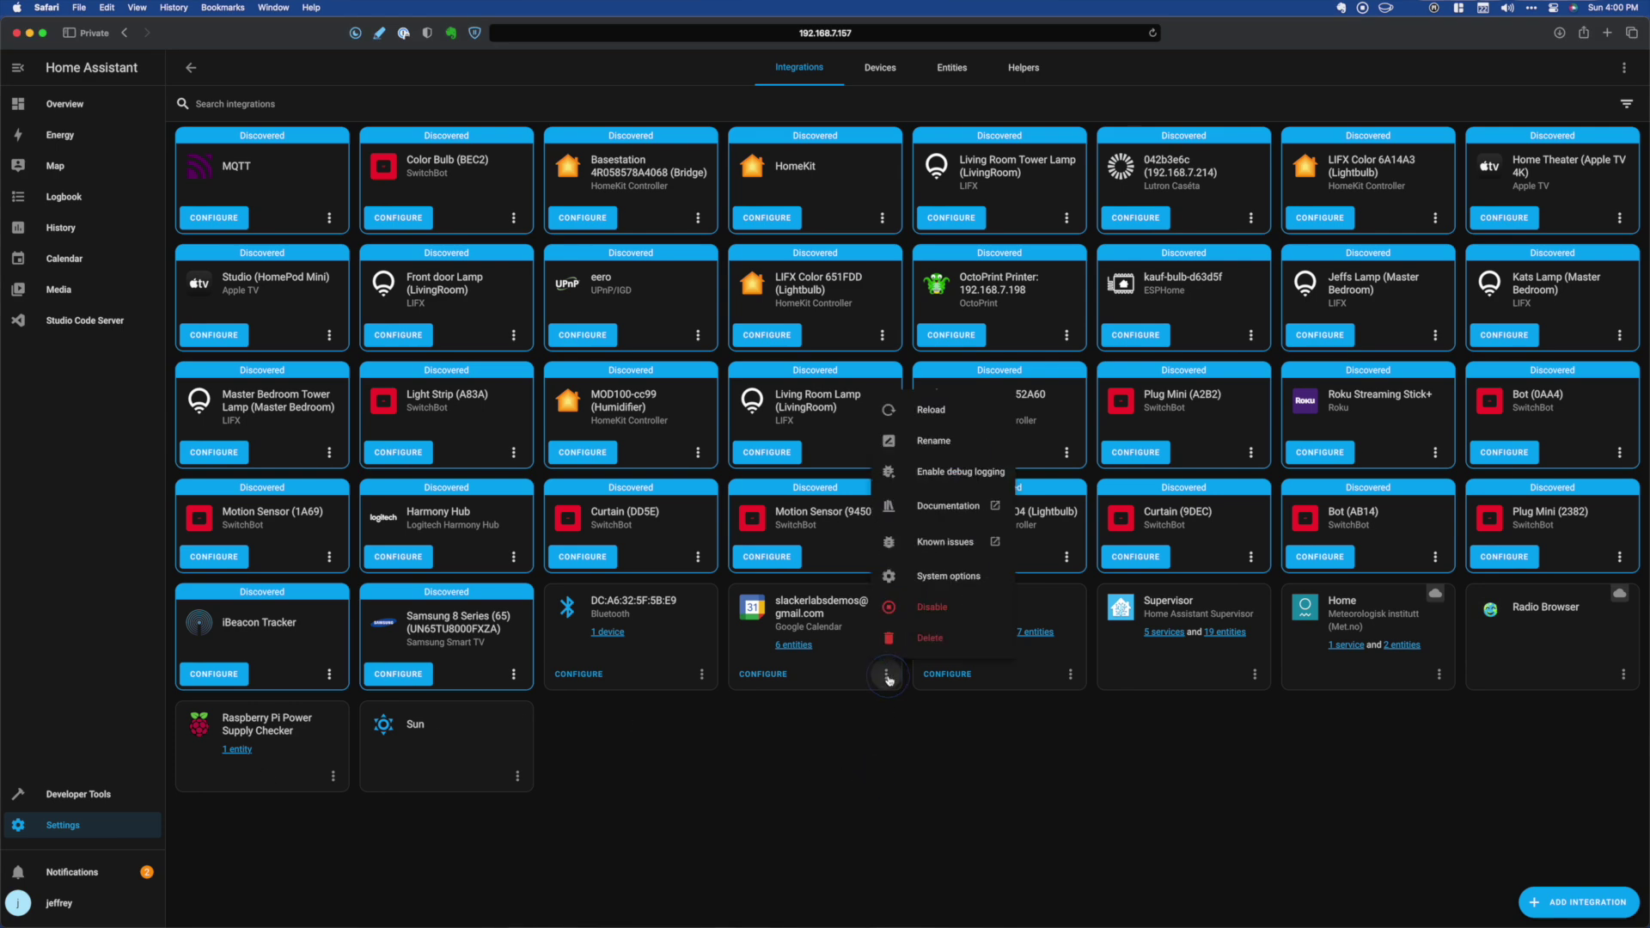
{"action": "left_click", "coordinate": [946, 400]}
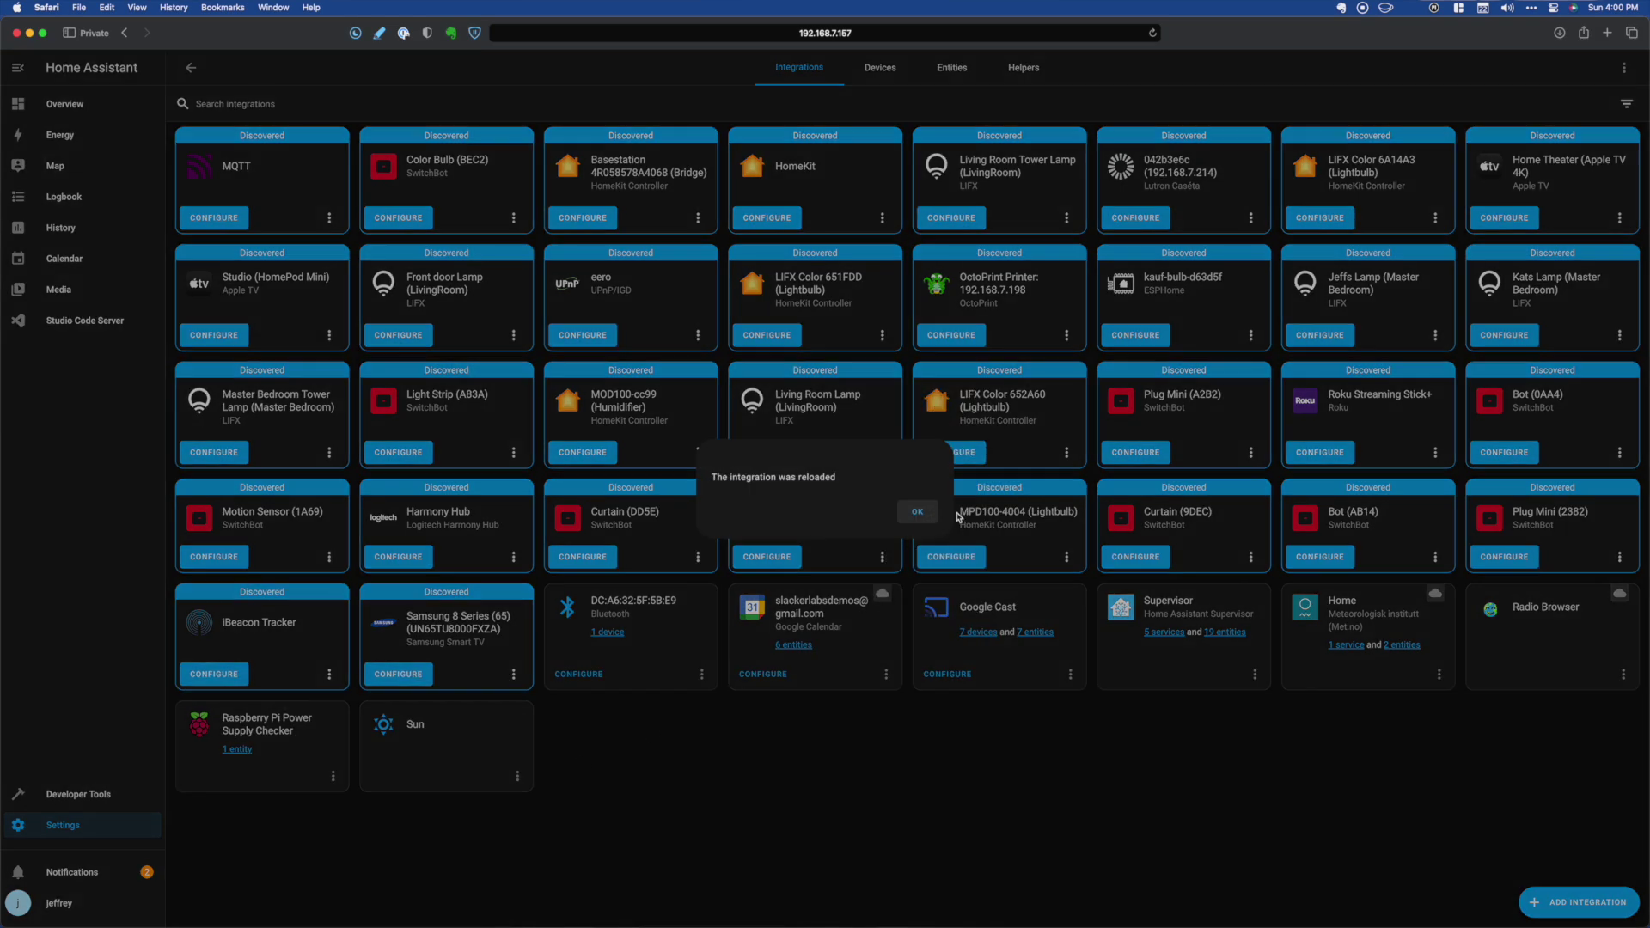
{"action": "left_click", "coordinate": [240, 676]}
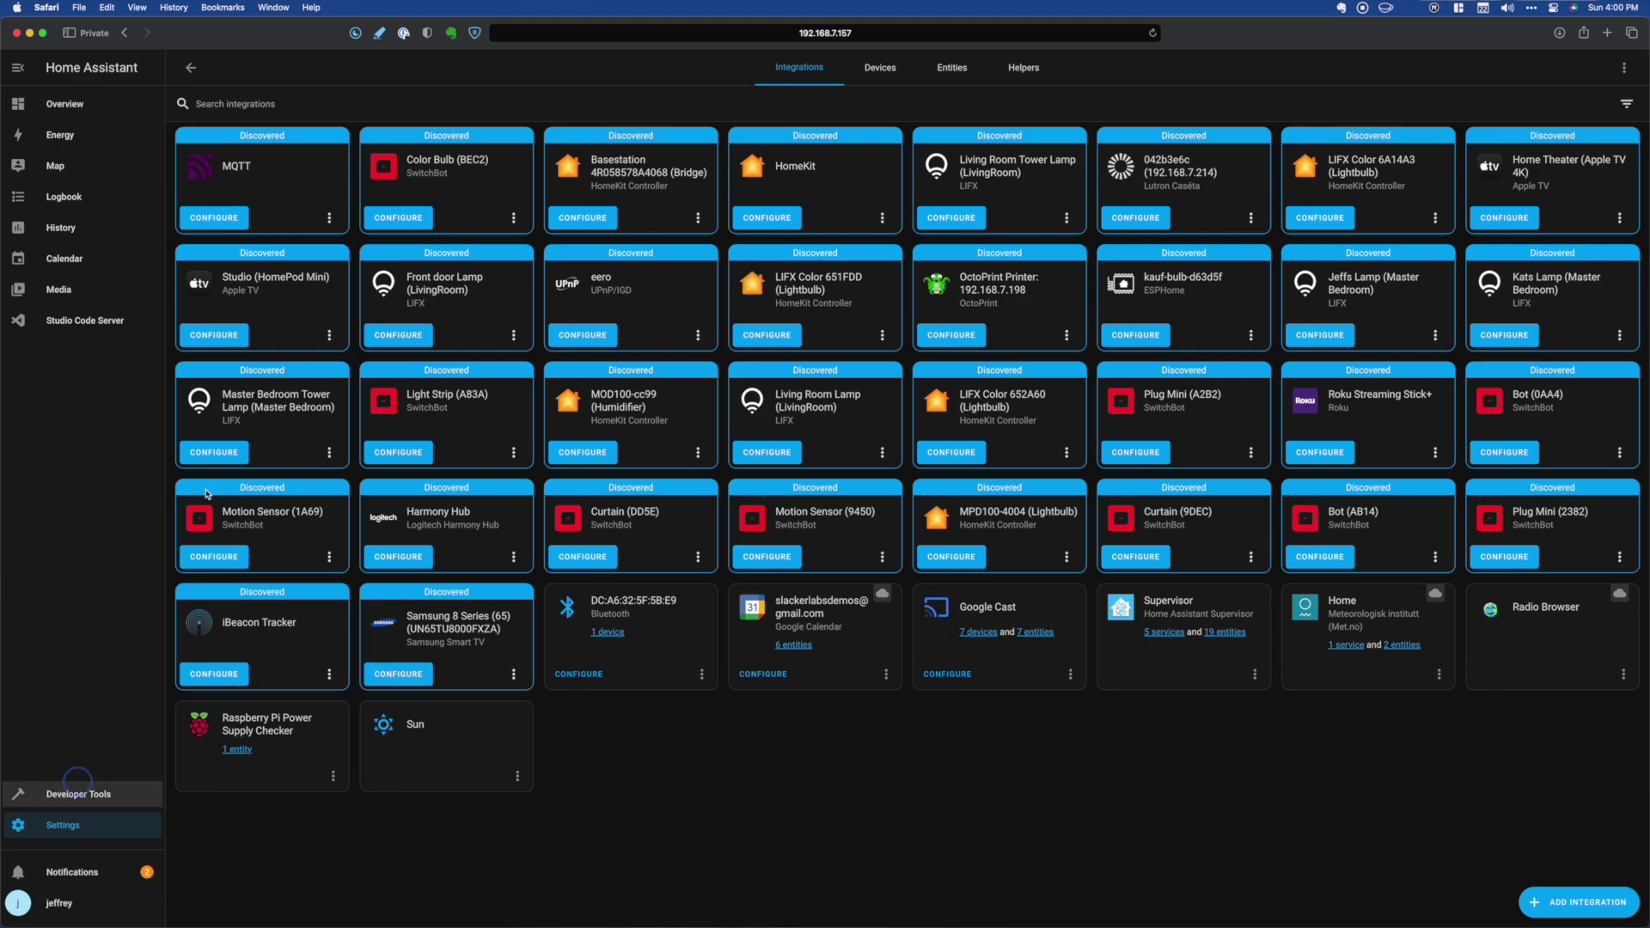
{"action": "left_click", "coordinate": [76, 795]}
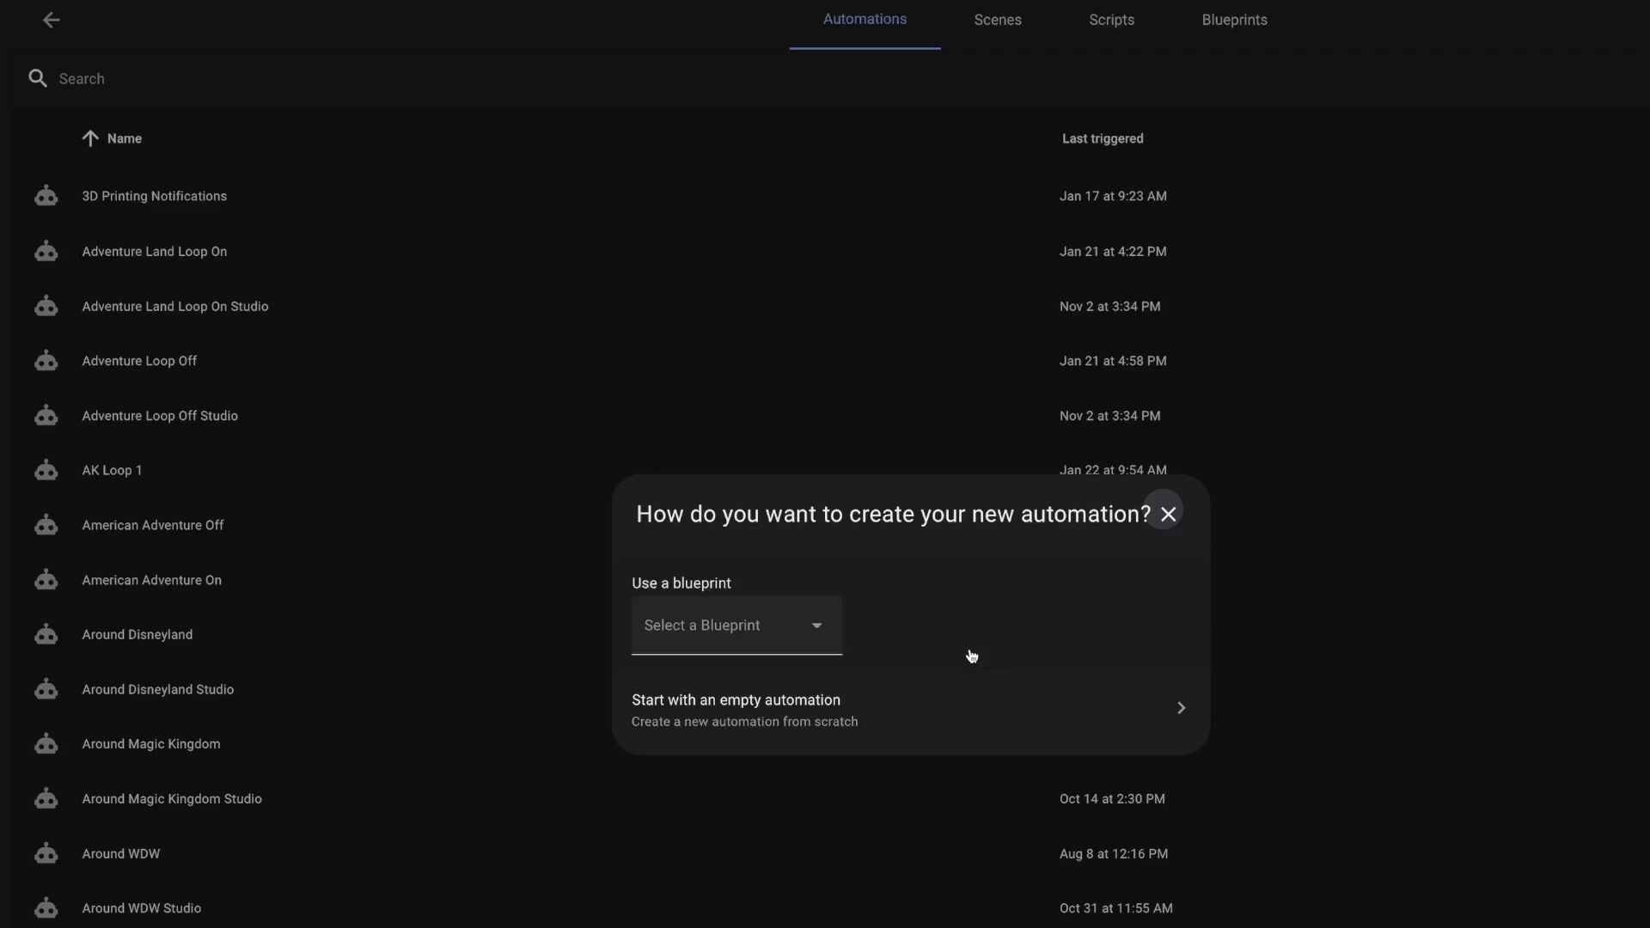
- In a new empty automation, add a Calendar trigger for Maisondelune holidays with a 30-minute Before offset
{"action": "left_click", "coordinate": [889, 706]}
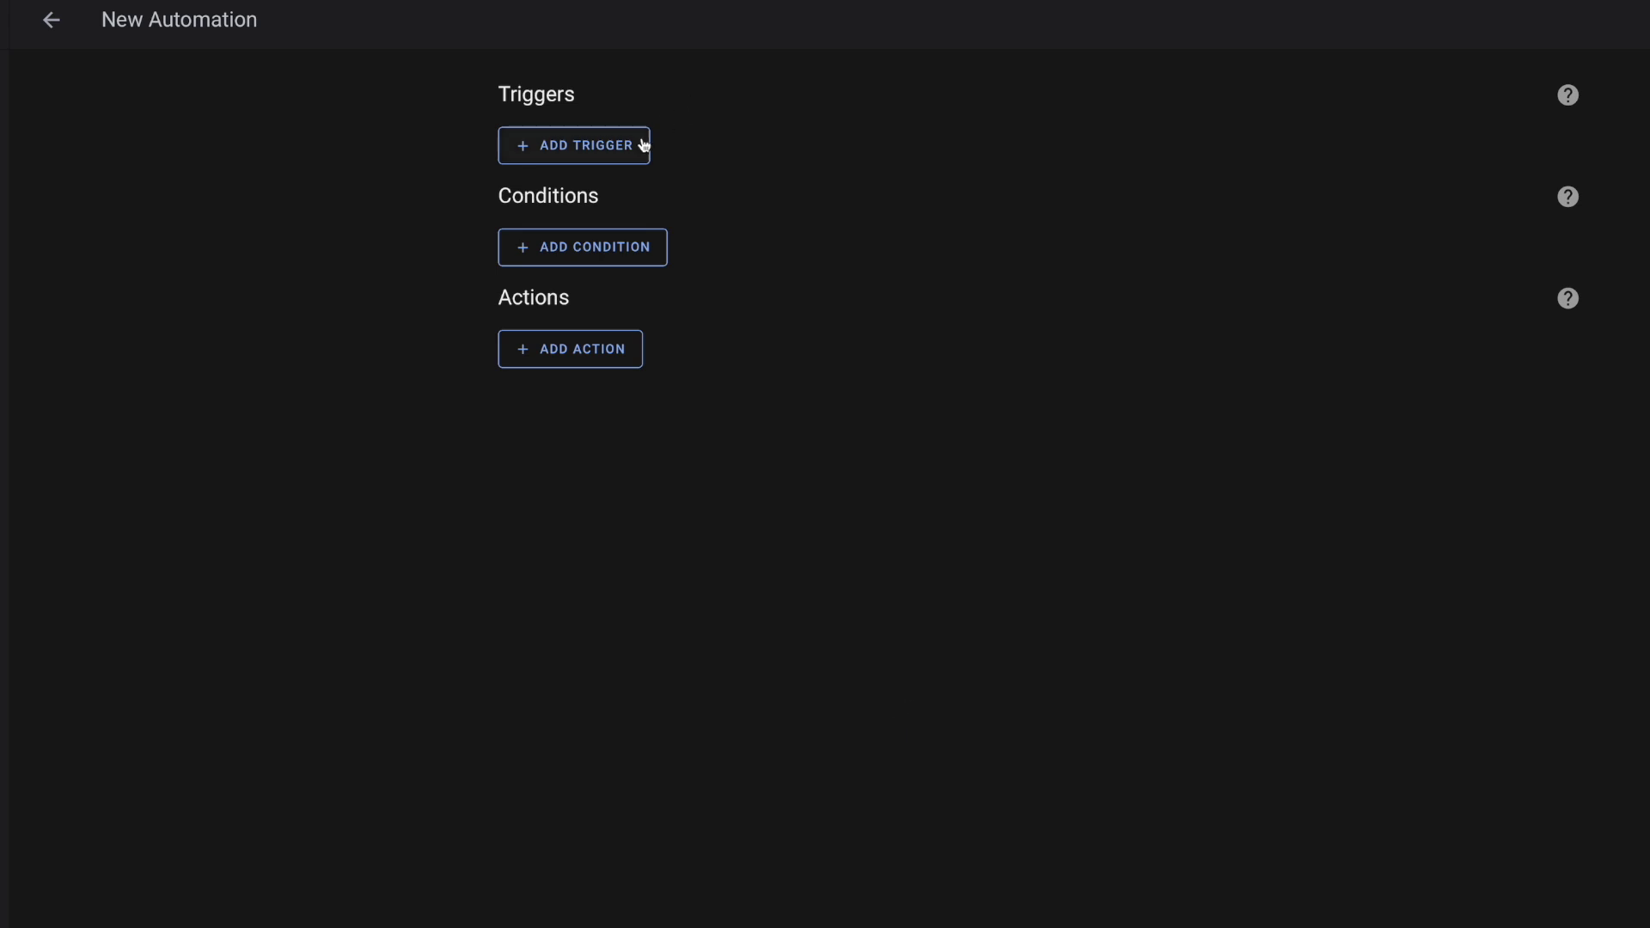
{"action": "left_click", "coordinate": [604, 153]}
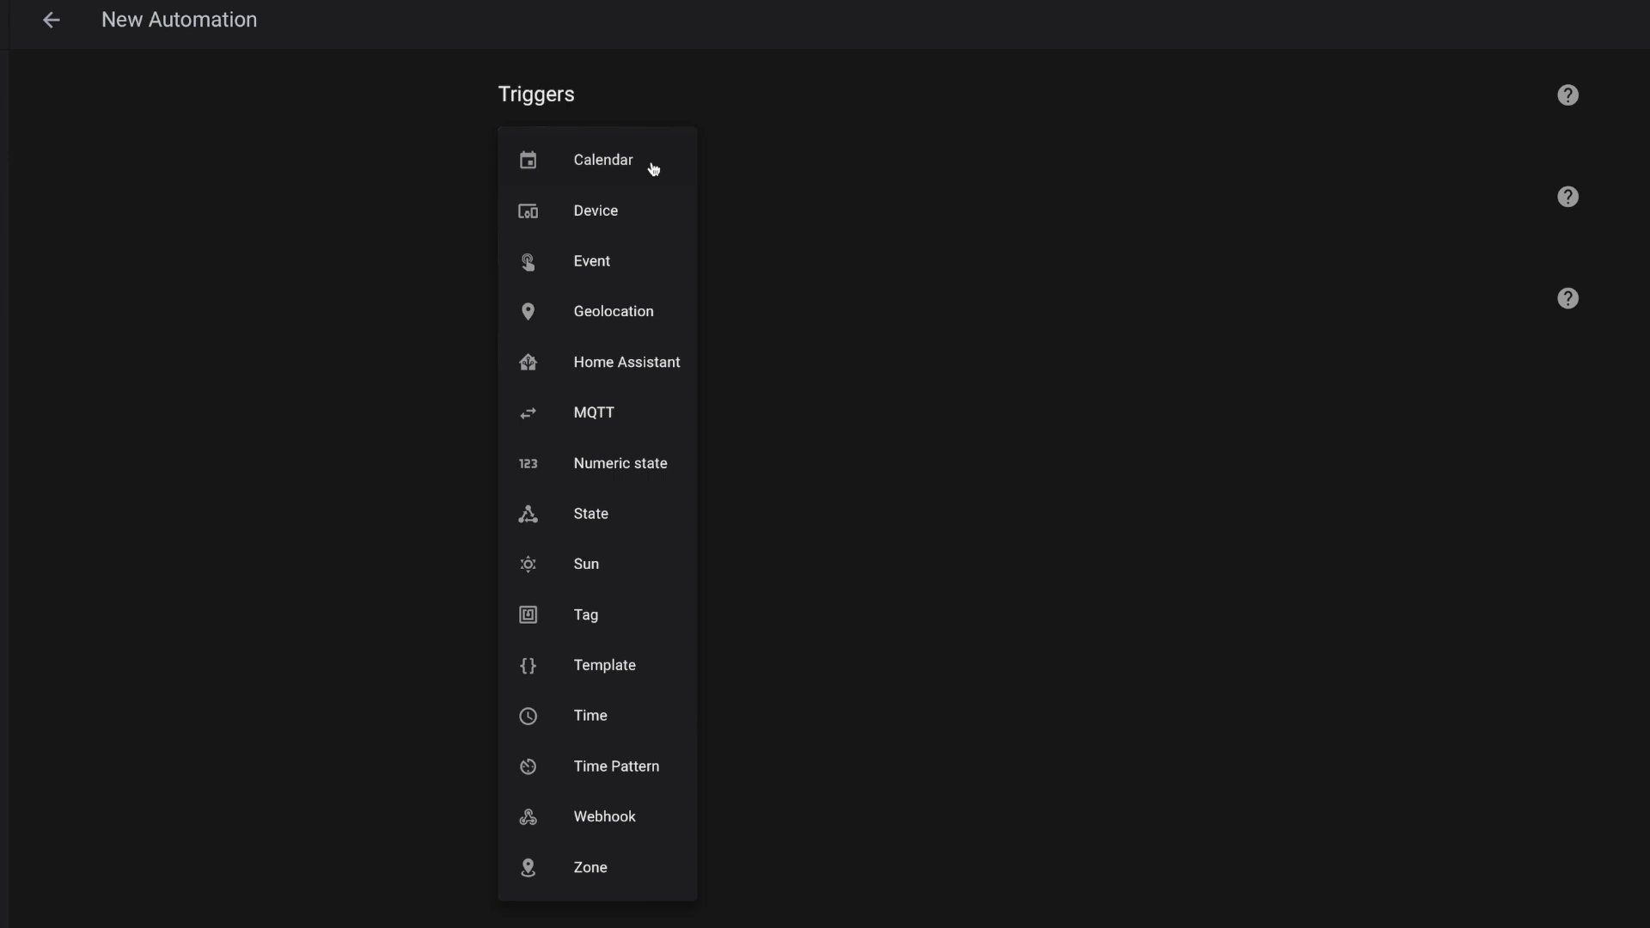
{"action": "left_click", "coordinate": [653, 167]}
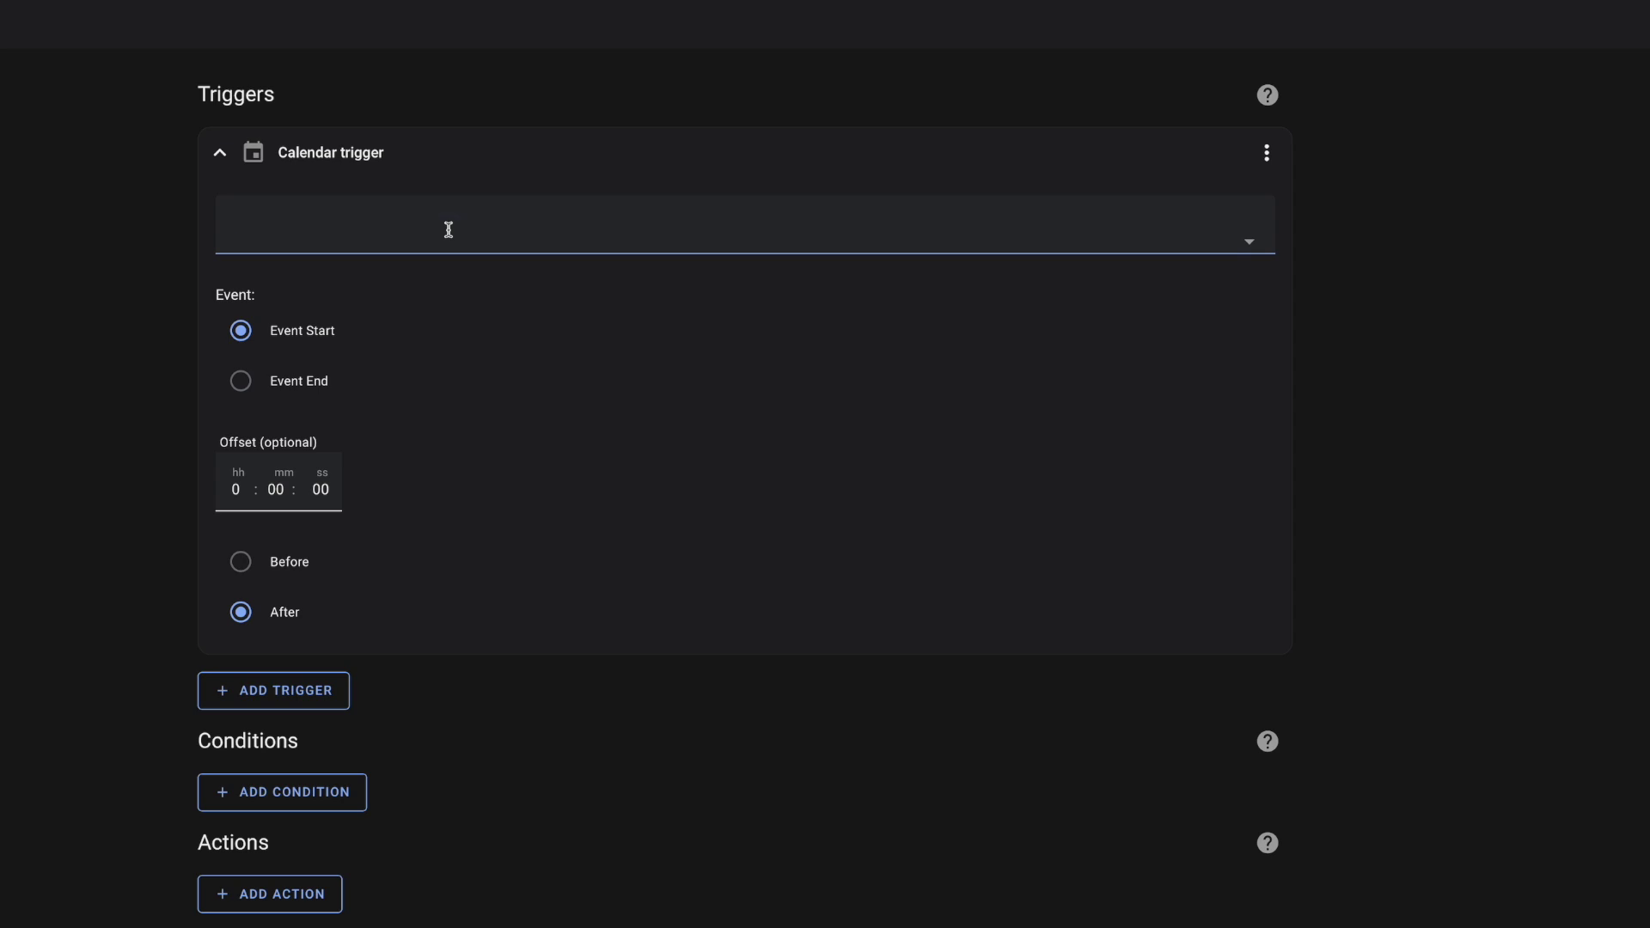
{"action": "left_click", "coordinate": [448, 230]}
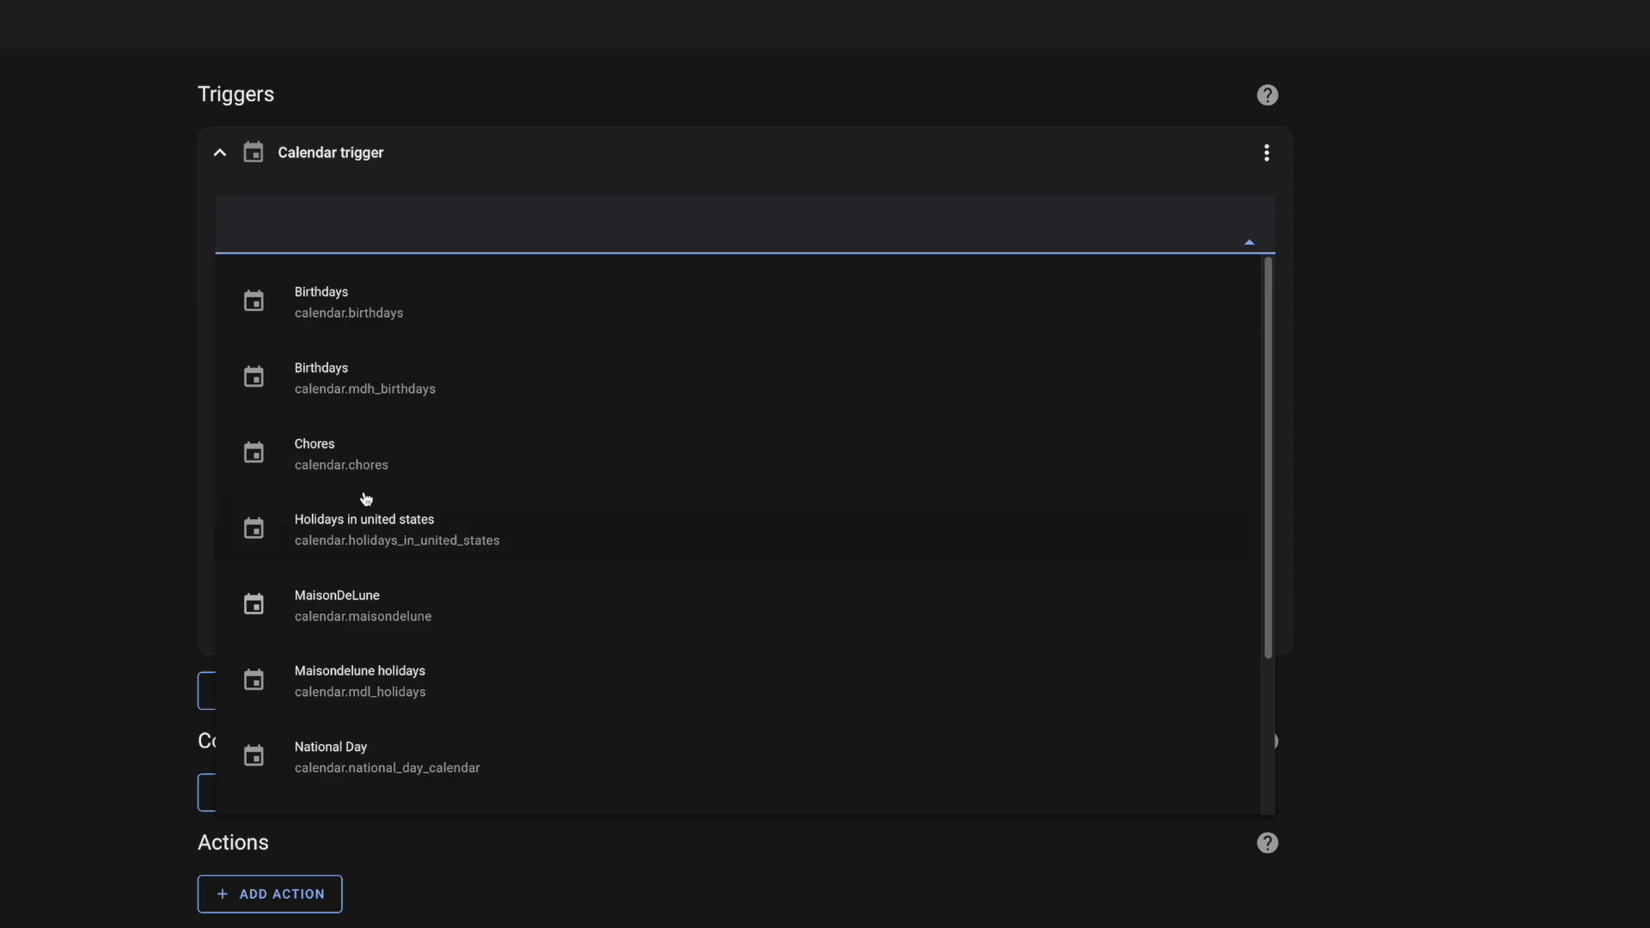
{"action": "left_click", "coordinate": [445, 675]}
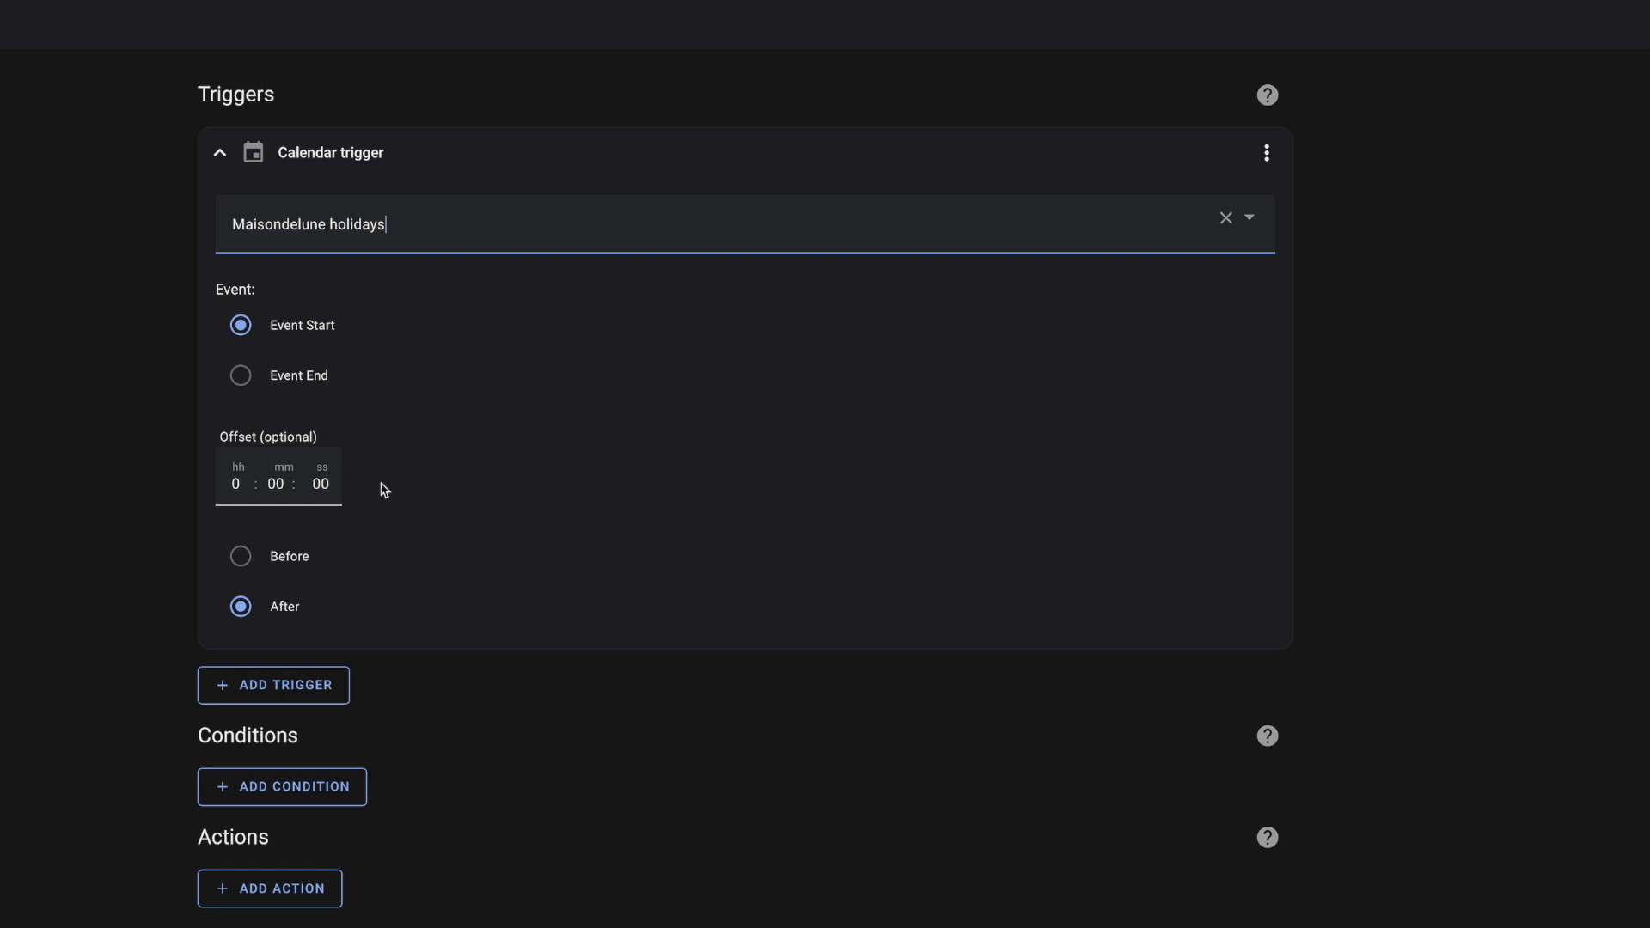
{"action": "left_click", "coordinate": [275, 484]}
{"action": "type", "text": "30"}
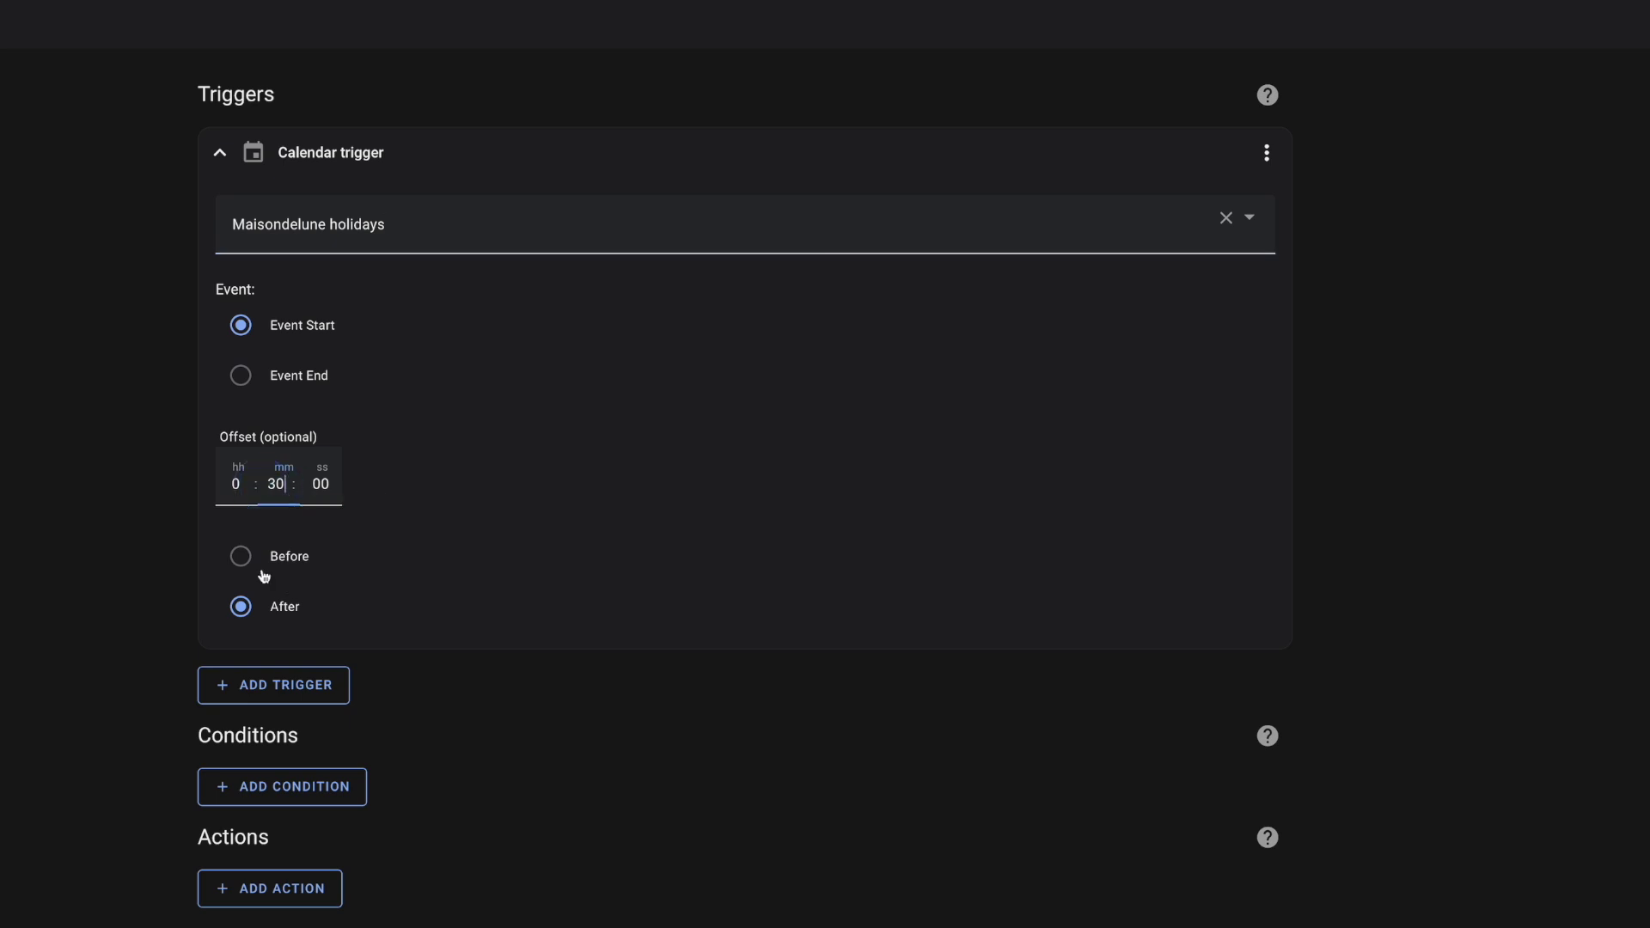
{"action": "left_click", "coordinate": [277, 559]}
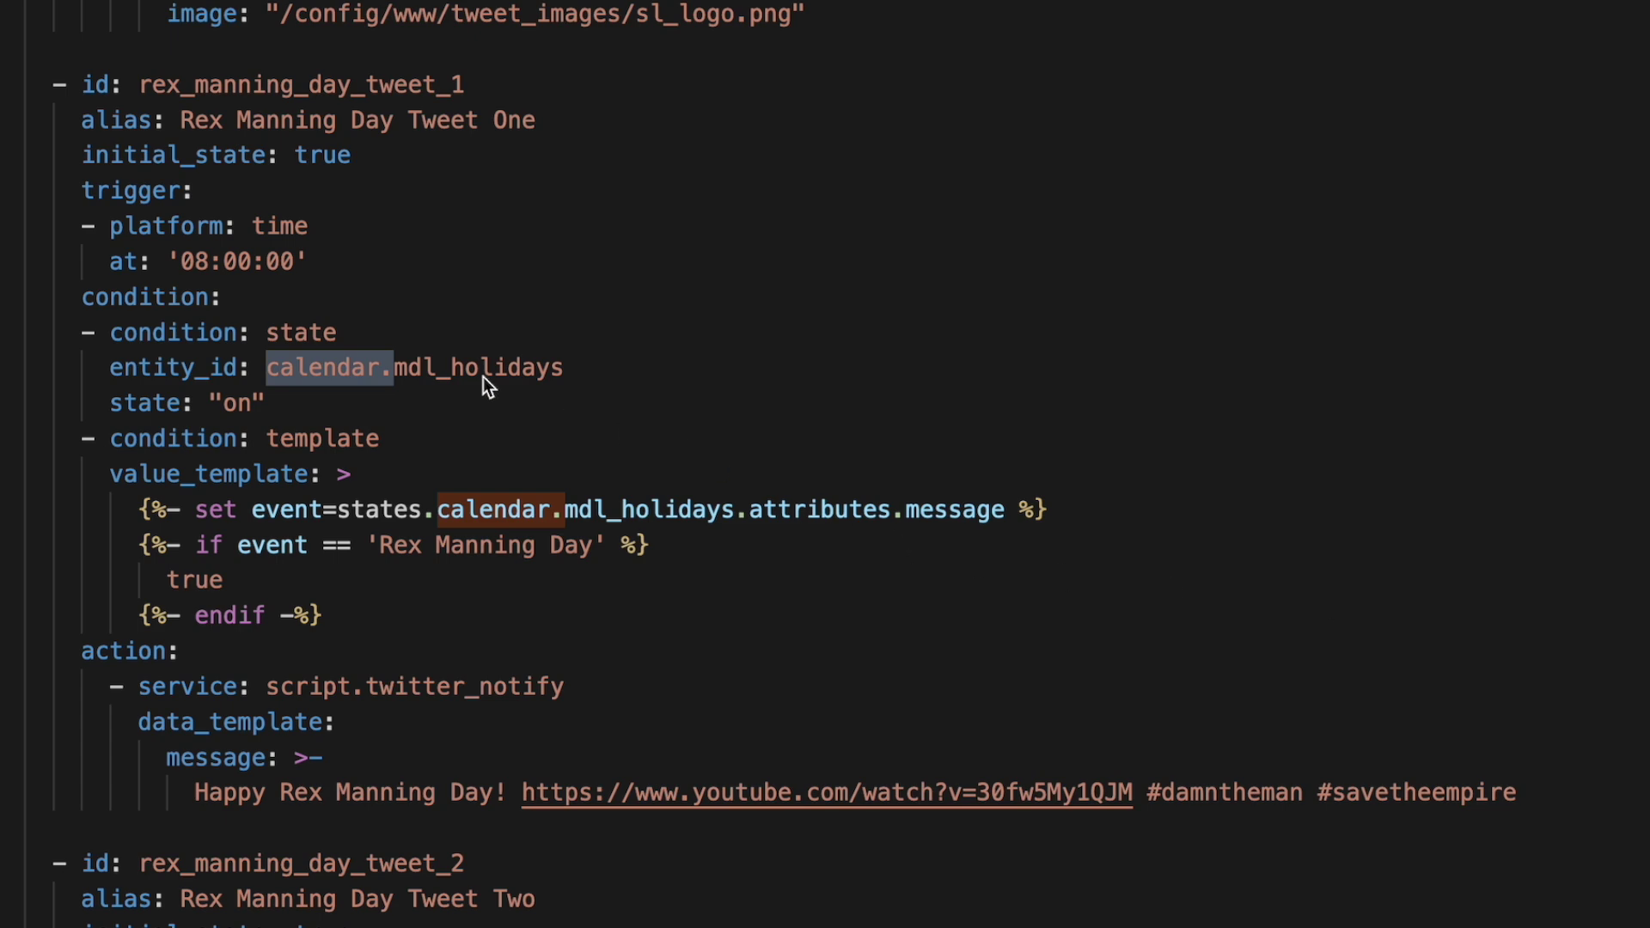
- Inspect the calendar.mdl_holidays entity_id in the Rex Manning Day Tweet One condition in automations.yaml
{"action": "mouse_move", "coordinate": [562, 367]}
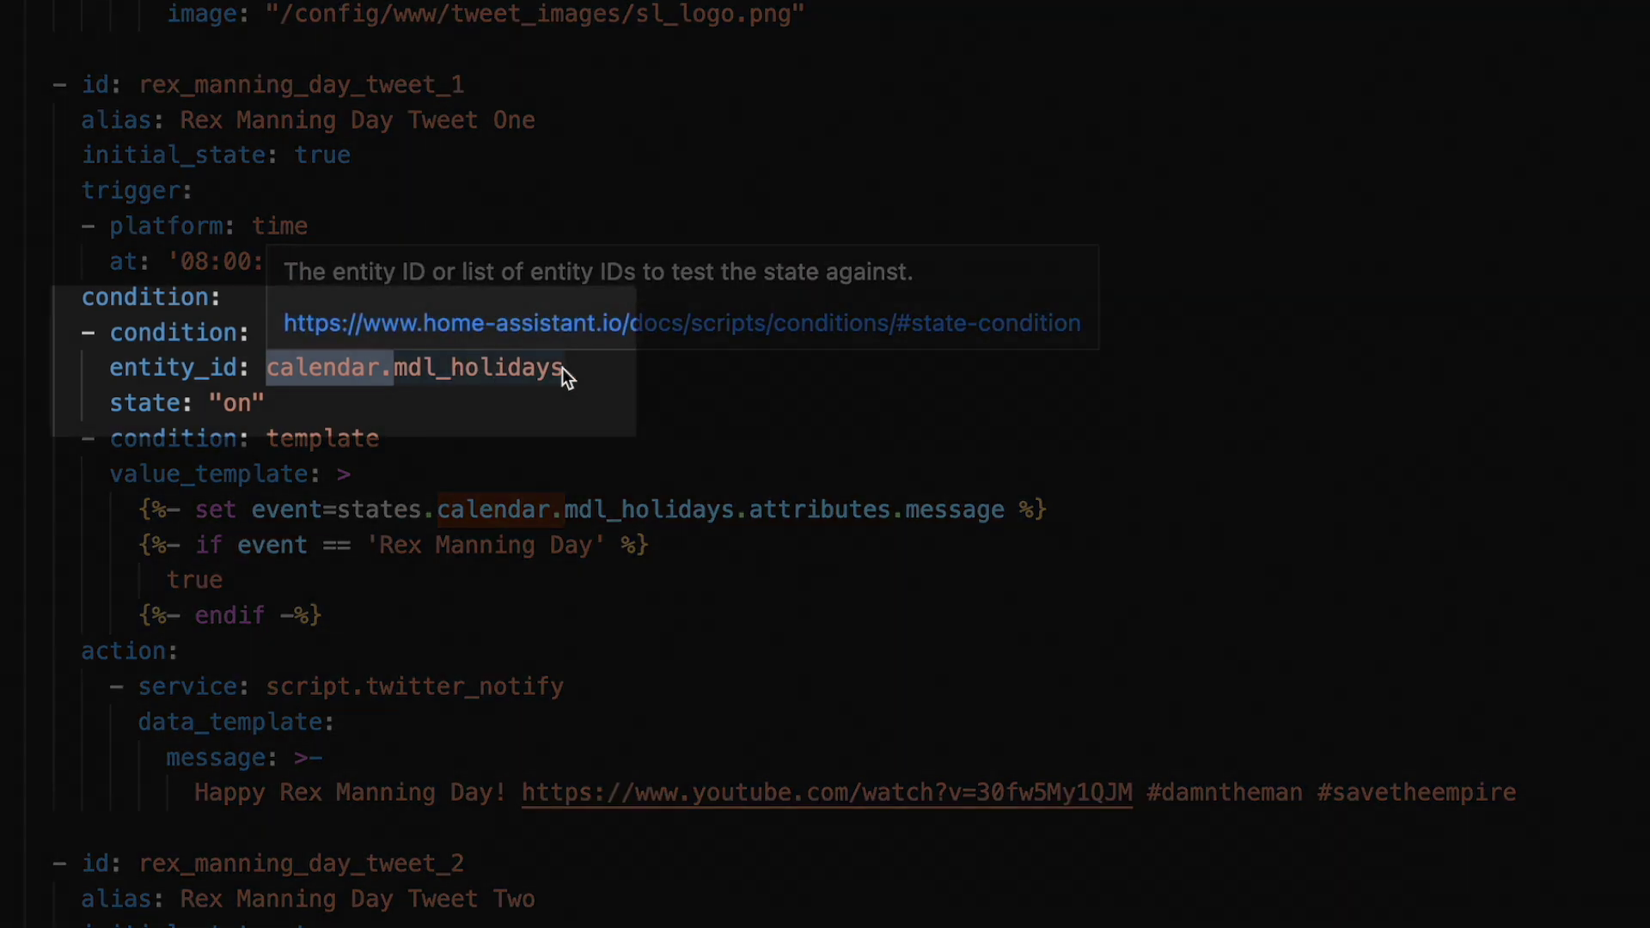